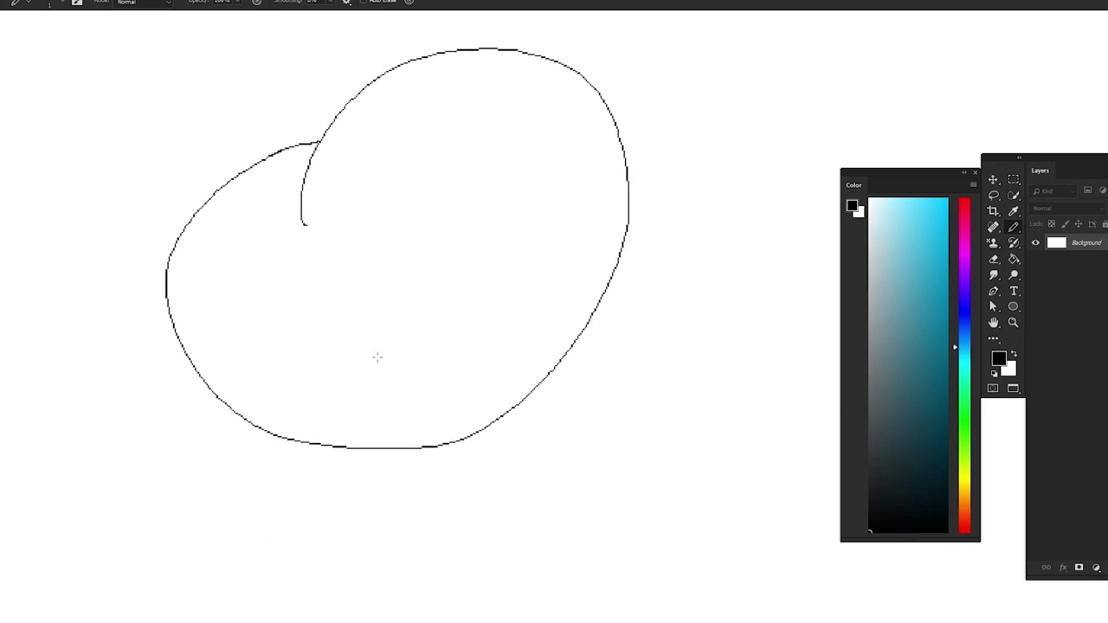
Draw the leaf-shaped open mouth and the rounded ear loops around the head
drag(376, 357, 381, 361)
drag(470, 108, 440, 252)
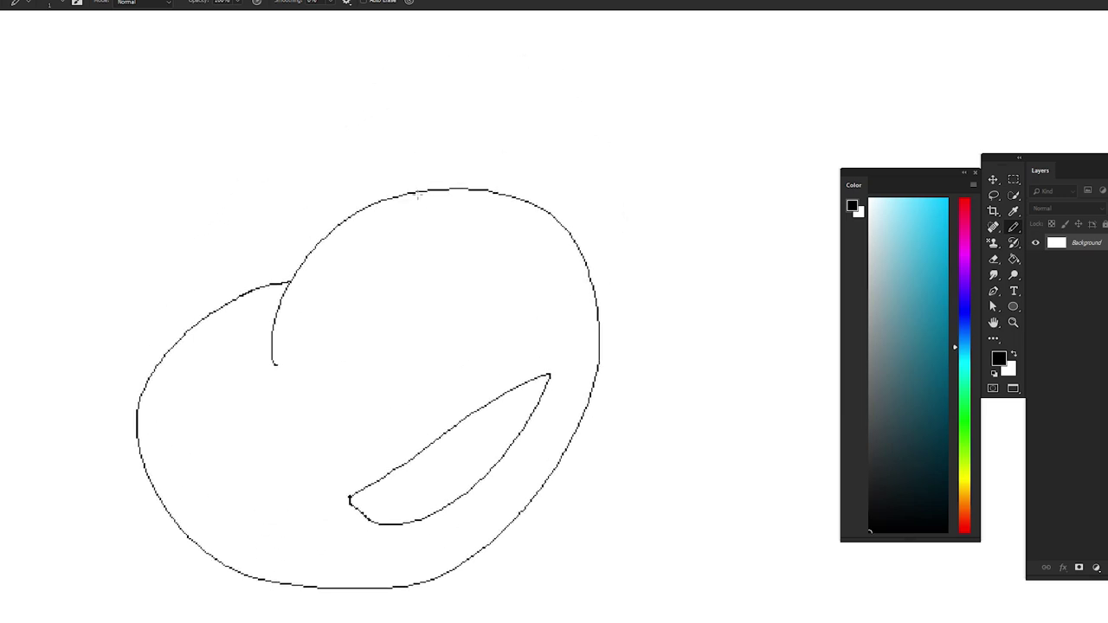
mouse_move(418, 196)
mouse_down()
mouse_move(569, 148)
mouse_move(537, 202)
mouse_up()
mouse_move(176, 364)
mouse_down()
mouse_move(470, 333)
mouse_move(507, 240)
mouse_move(470, 308)
mouse_up()
drag(560, 152, 444, 277)
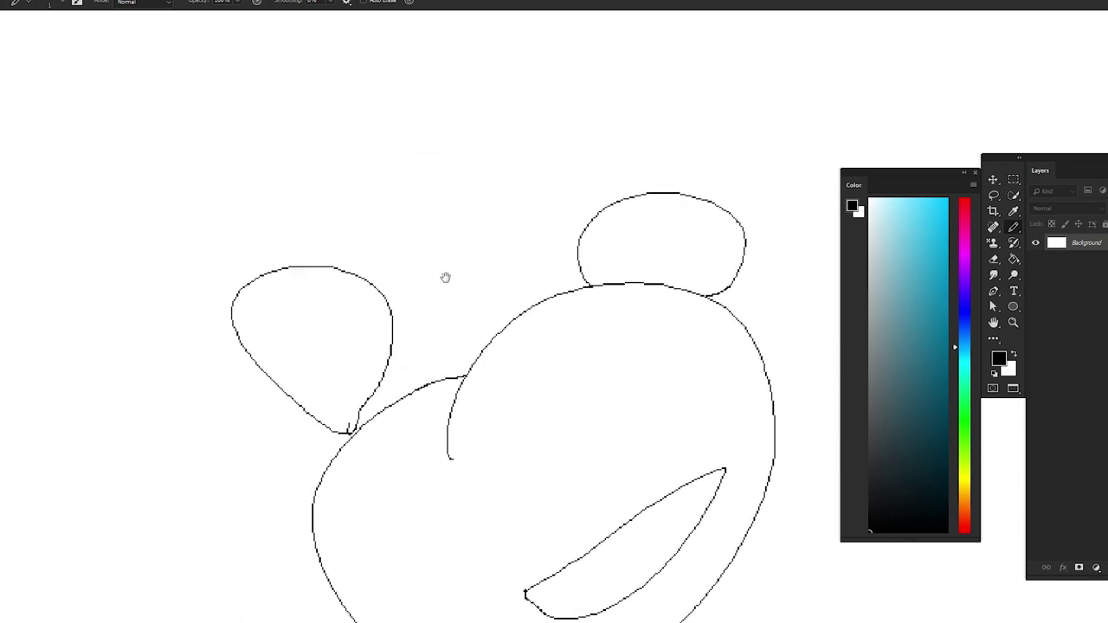
mouse_move(487, 341)
mouse_down()
mouse_move(421, 173)
mouse_move(492, 327)
mouse_up()
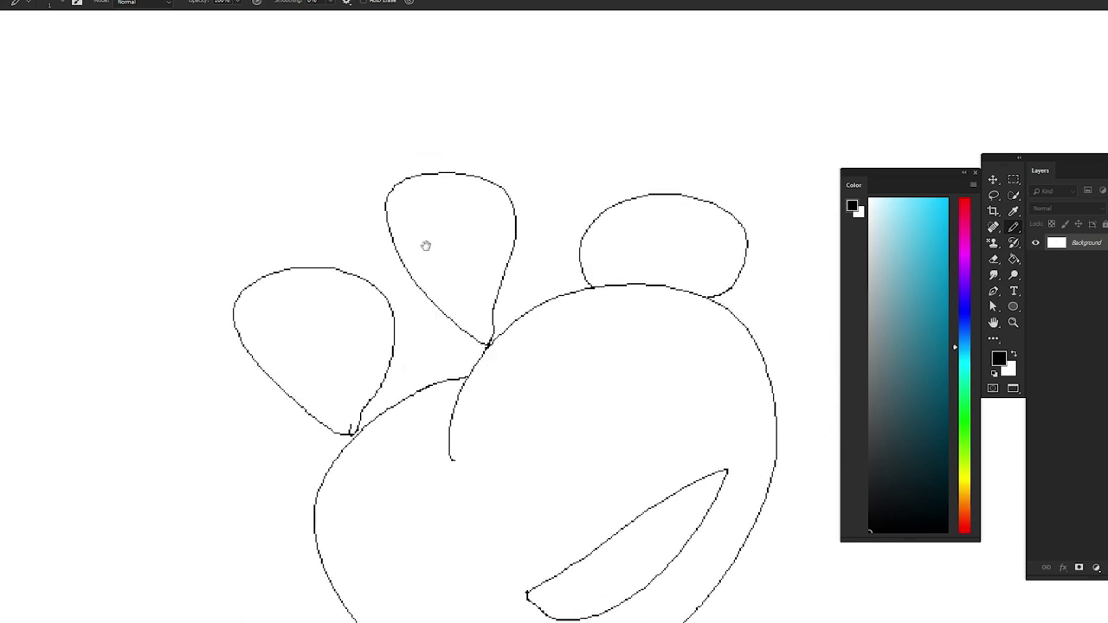
Add inner curves inside the top and left lobes
scroll(425, 246, up, 5)
drag(450, 257, 578, 451)
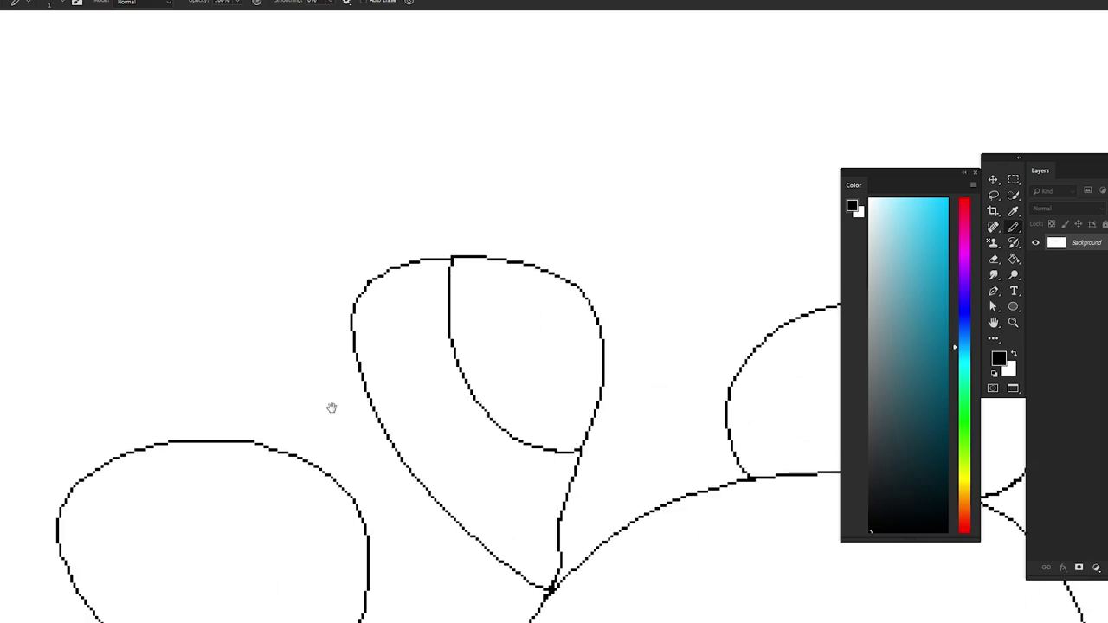
drag(332, 408, 545, 219)
mouse_move(397, 255)
mouse_down()
mouse_move(346, 389)
mouse_move(563, 500)
mouse_move(564, 490)
mouse_up()
drag(554, 484, 438, 58)
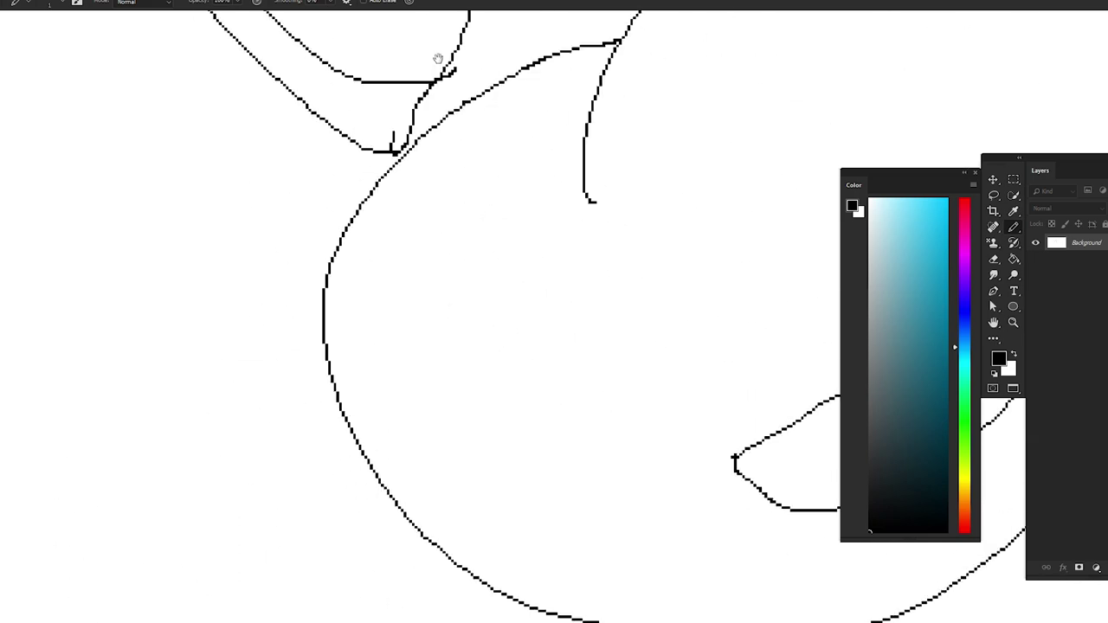
scroll(438, 58, down, 1)
Add two cheek lines and an inner mouth line, then zoom out to fit the sketch
drag(512, 216, 613, 494)
scroll(623, 470, down, 1)
mouse_move(636, 423)
mouse_down()
mouse_move(637, 454)
mouse_move(656, 473)
mouse_up()
drag(656, 473, 492, 313)
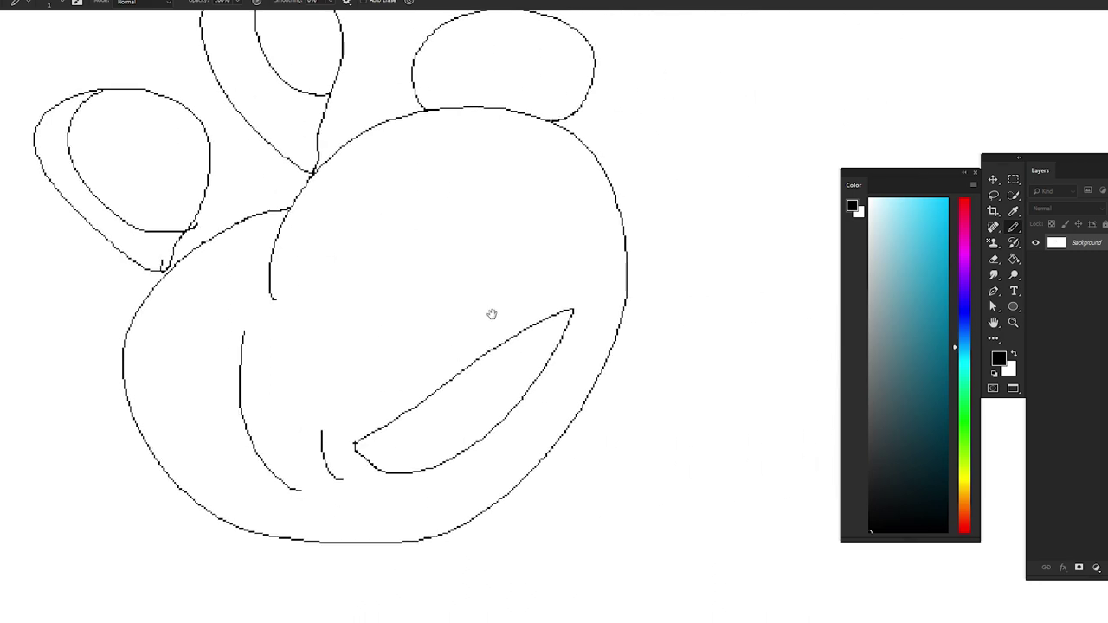
scroll(456, 417, up, 2)
mouse_move(277, 471)
mouse_down()
mouse_move(317, 466)
mouse_move(655, 233)
mouse_move(419, 453)
mouse_move(335, 457)
mouse_up()
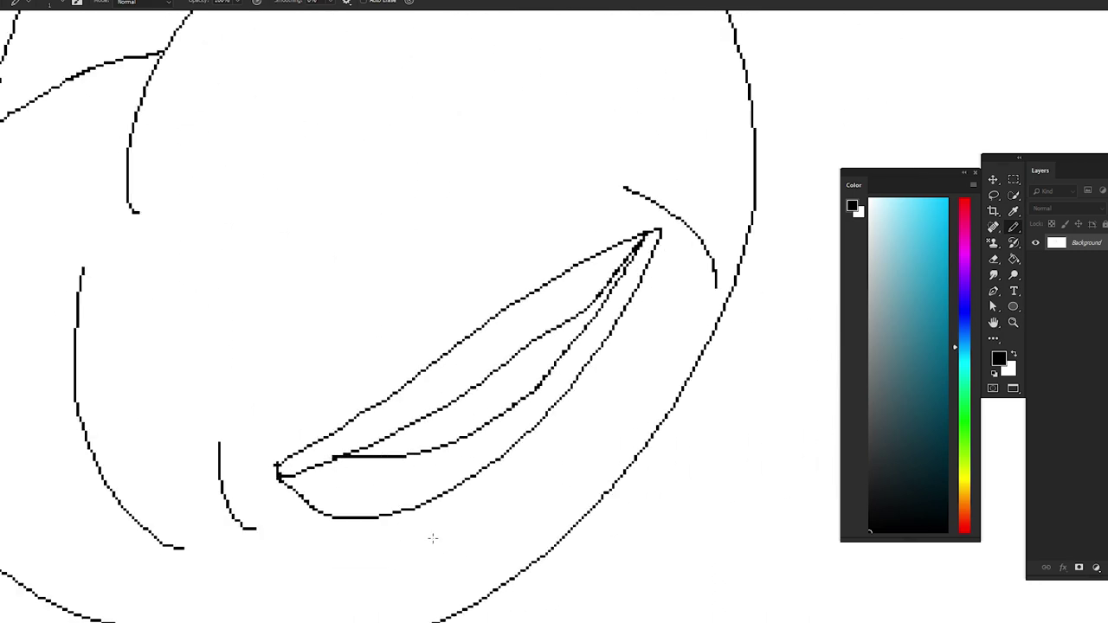
scroll(588, 285, down, 2)
scroll(519, 389, down, 1)
scroll(527, 258, down, 2)
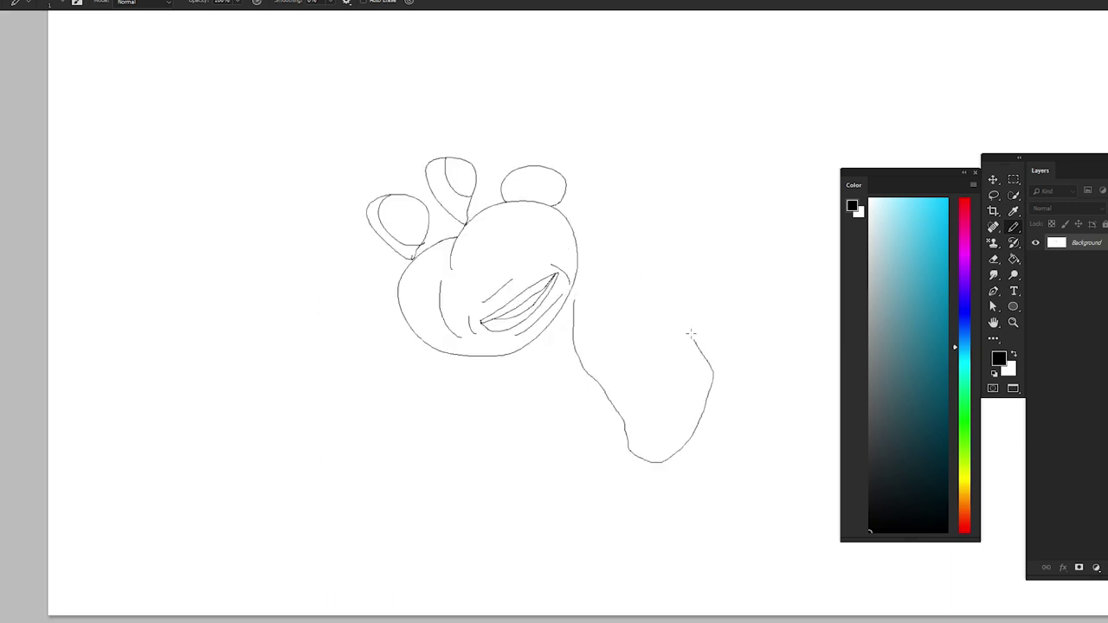
Draw both body sides below the head and an arm rising into a splayed hand
drag(713, 375, 686, 327)
scroll(374, 437, up, 3)
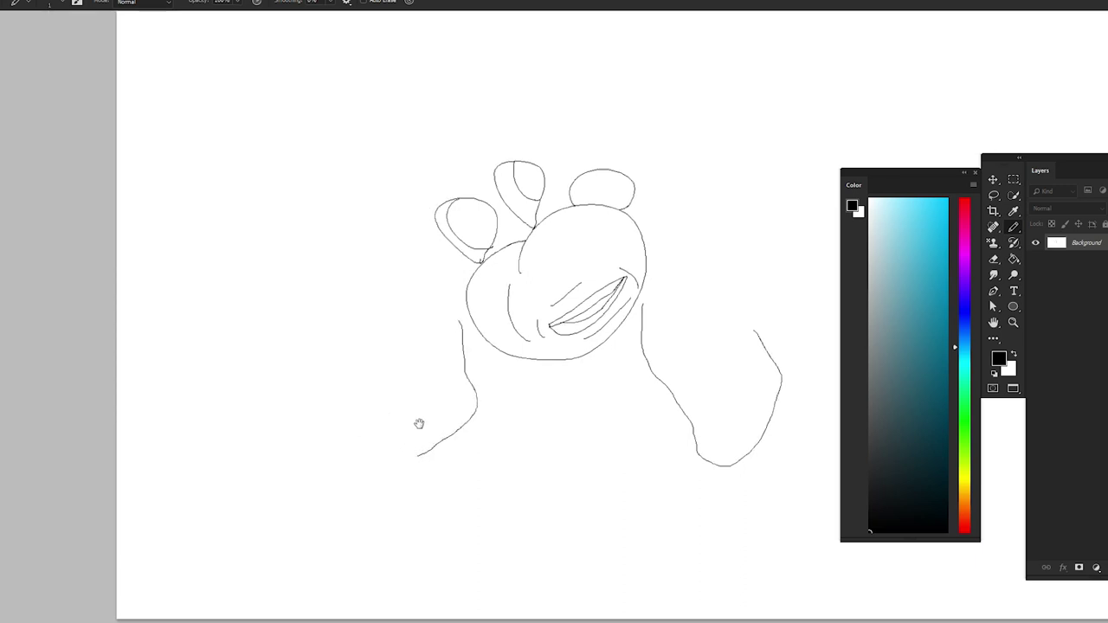
drag(535, 468, 395, 279)
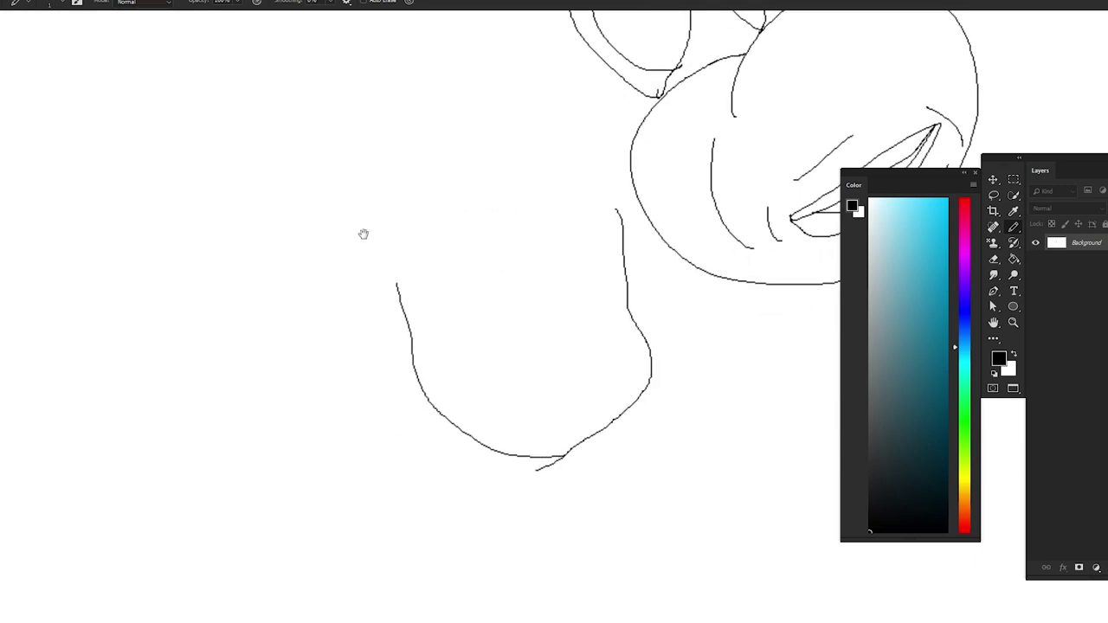
scroll(474, 393, up, 2)
mouse_move(473, 381)
mouse_down()
mouse_move(487, 234)
mouse_move(446, 294)
mouse_move(384, 198)
mouse_move(358, 295)
mouse_move(246, 287)
mouse_move(327, 337)
mouse_move(233, 388)
mouse_move(331, 400)
mouse_move(268, 425)
mouse_move(378, 435)
mouse_move(423, 338)
mouse_up()
Remove the stray stroke in the palm and redraw a short arc inside the hand
key(ctrl+z)
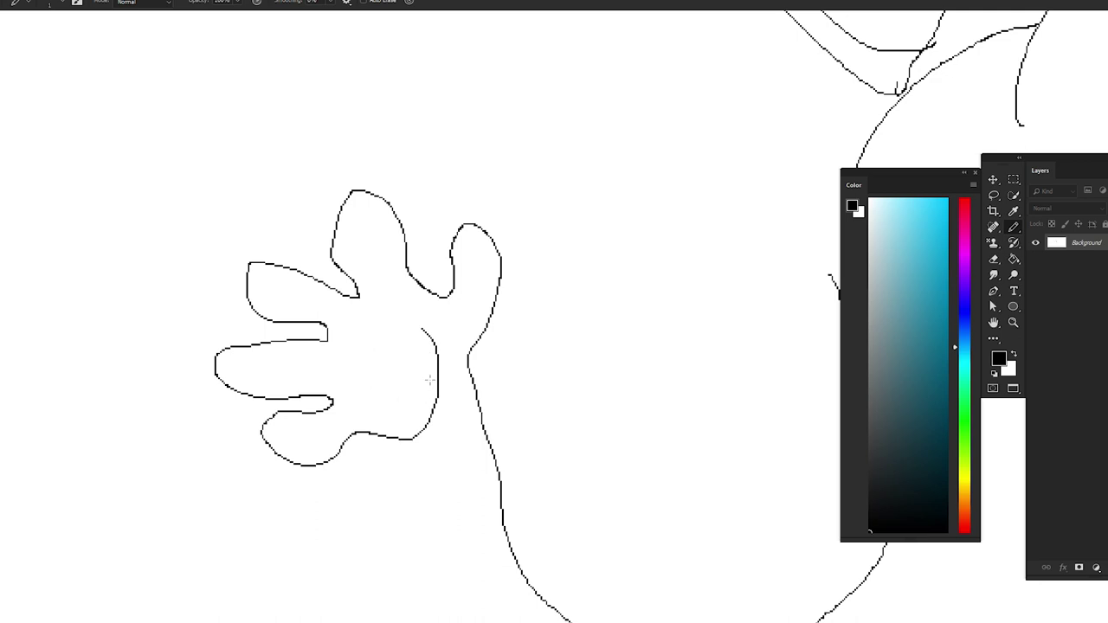
key(e)
drag(424, 337, 431, 399)
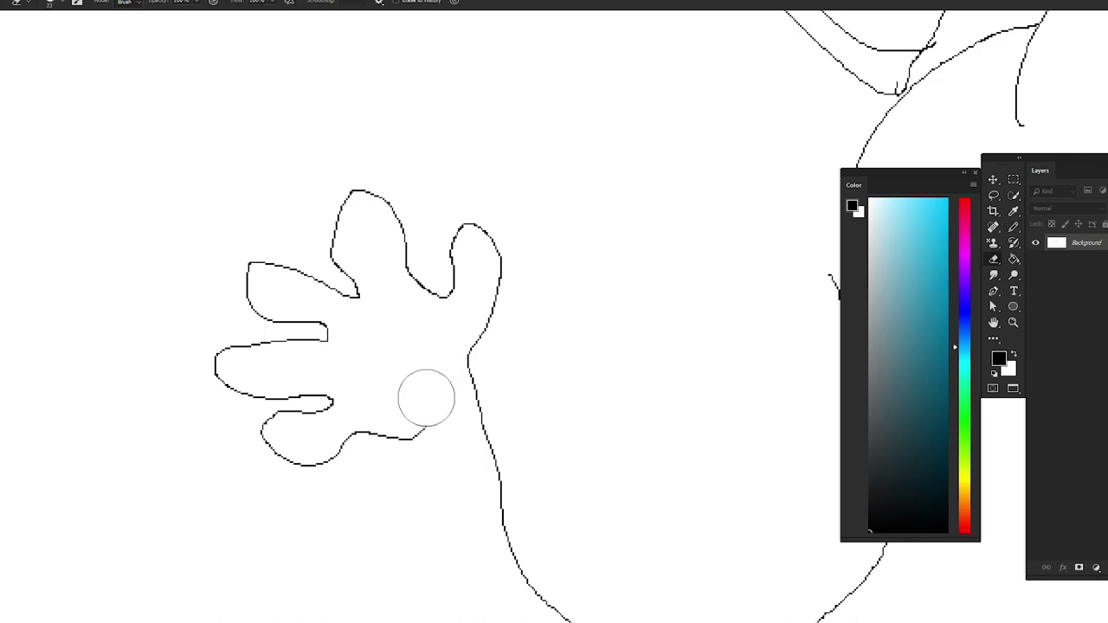
key(b)
drag(402, 337, 442, 377)
Draw the long arm outline with its inner line hooking left
mouse_move(421, 435)
mouse_down()
mouse_move(372, 264)
mouse_move(394, 442)
mouse_move(723, 580)
mouse_move(779, 507)
mouse_up()
mouse_move(779, 507)
mouse_down()
mouse_move(436, 532)
mouse_move(582, 394)
mouse_move(571, 358)
mouse_up()
drag(572, 359, 460, 286)
key(ctrl+minus)
mouse_move(474, 354)
mouse_down()
mouse_move(486, 426)
mouse_move(451, 511)
mouse_move(453, 291)
mouse_up()
Redraw the arm outline and sketch the lower leg hook and the foot with heel
key(ctrl+z)
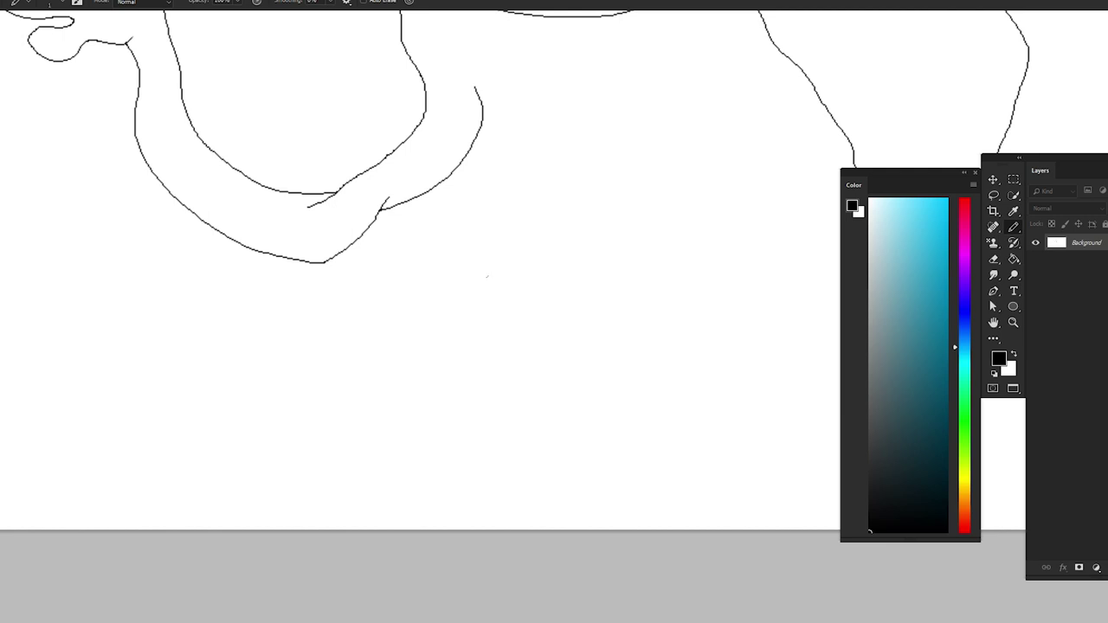
drag(483, 124, 514, 268)
mouse_move(474, 447)
mouse_down()
mouse_move(601, 453)
mouse_move(606, 344)
mouse_move(803, 354)
mouse_move(737, 492)
mouse_up()
drag(665, 469, 656, 468)
key(ctrl+plus)
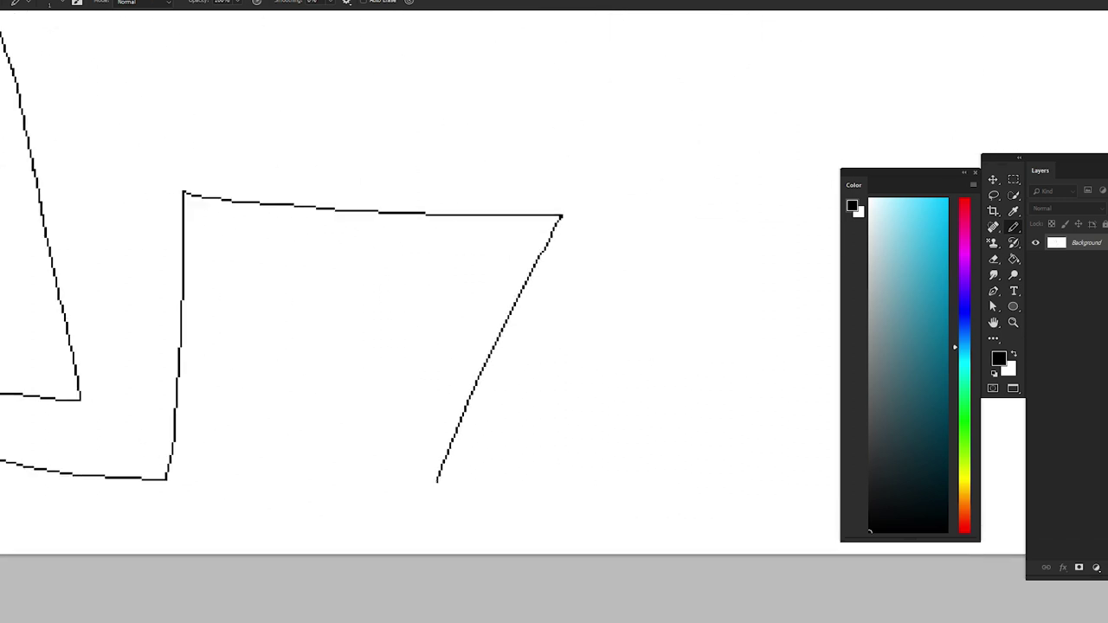
mouse_move(437, 481)
mouse_down()
mouse_move(606, 408)
mouse_move(663, 181)
mouse_up()
Draw the leg line upward and erase the stray lower leg segment
scroll(638, 372, up, 5)
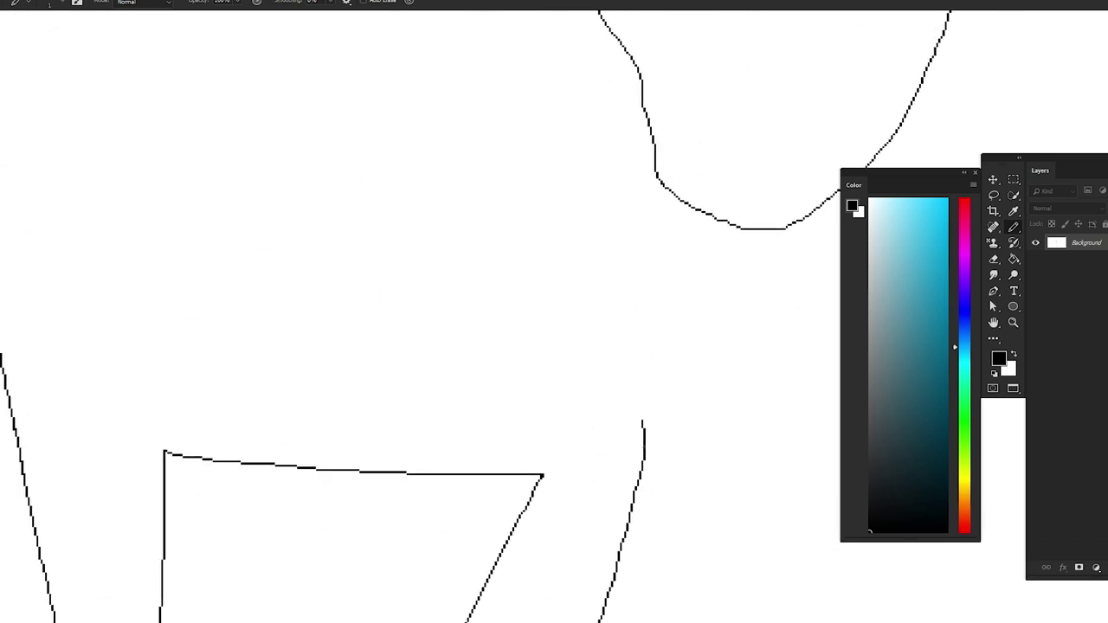
drag(642, 422, 679, 256)
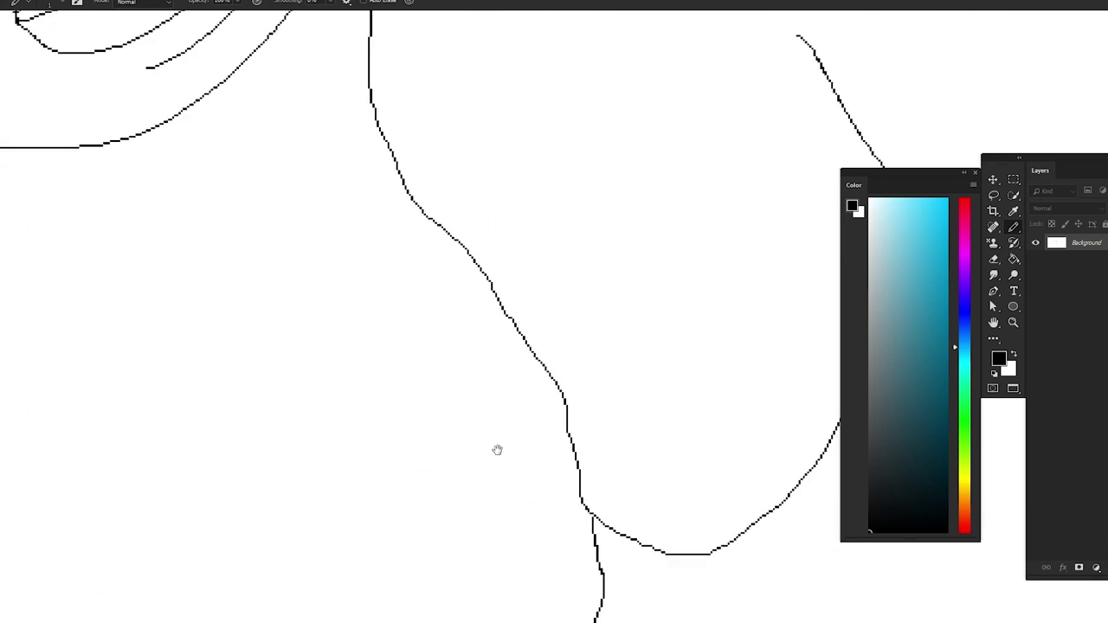
scroll(497, 447, down, 3)
scroll(520, 433, down, 2)
scroll(564, 416, up, 5)
key(ctrl+z)
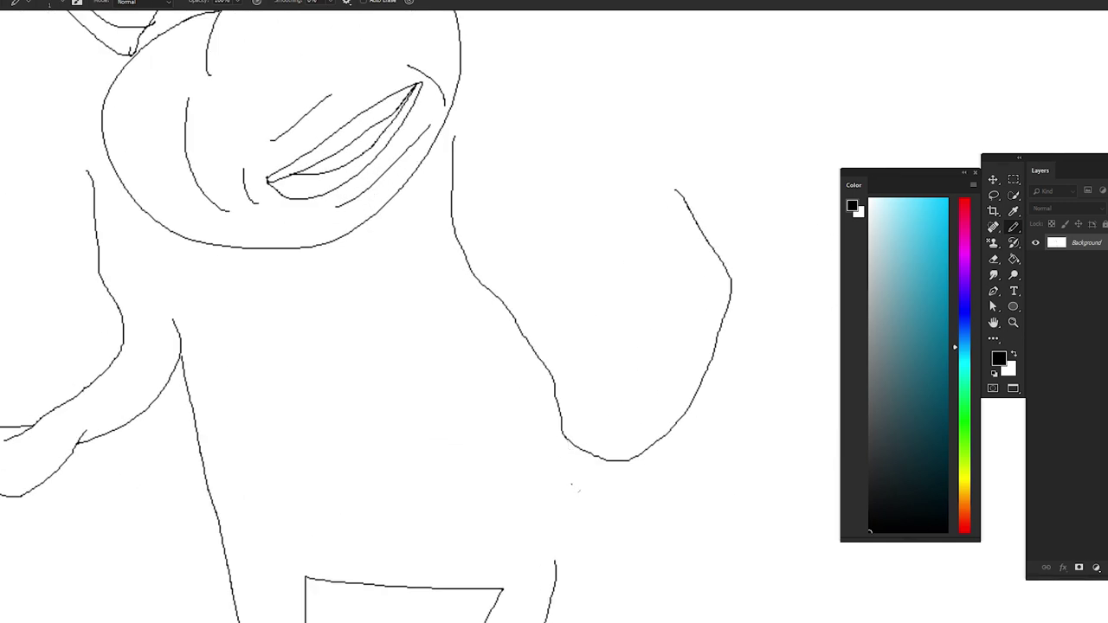
drag(568, 483, 679, 177)
Draw the right arm's outer contour, wrist curve and splayed finger lobes
mouse_move(588, 506)
mouse_down()
mouse_move(542, 354)
mouse_move(518, 406)
mouse_up()
scroll(543, 354, up, 2)
scroll(470, 384, down, 1)
scroll(519, 406, down, 2)
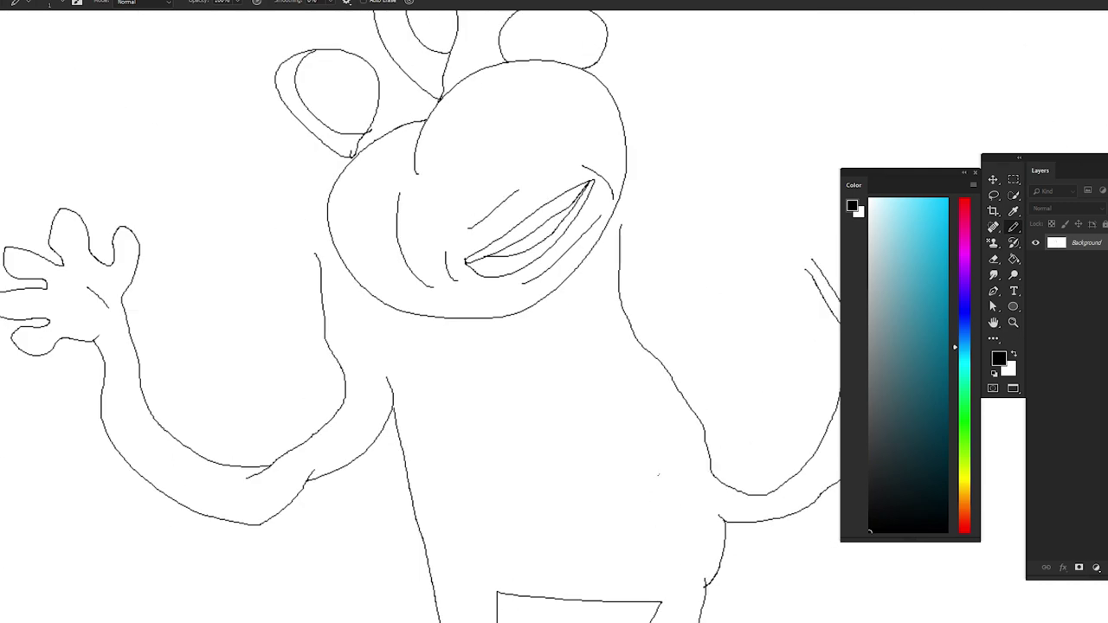
scroll(573, 423, down, 1)
scroll(583, 400, up, 3)
scroll(583, 399, up, 1)
drag(596, 379, 525, 394)
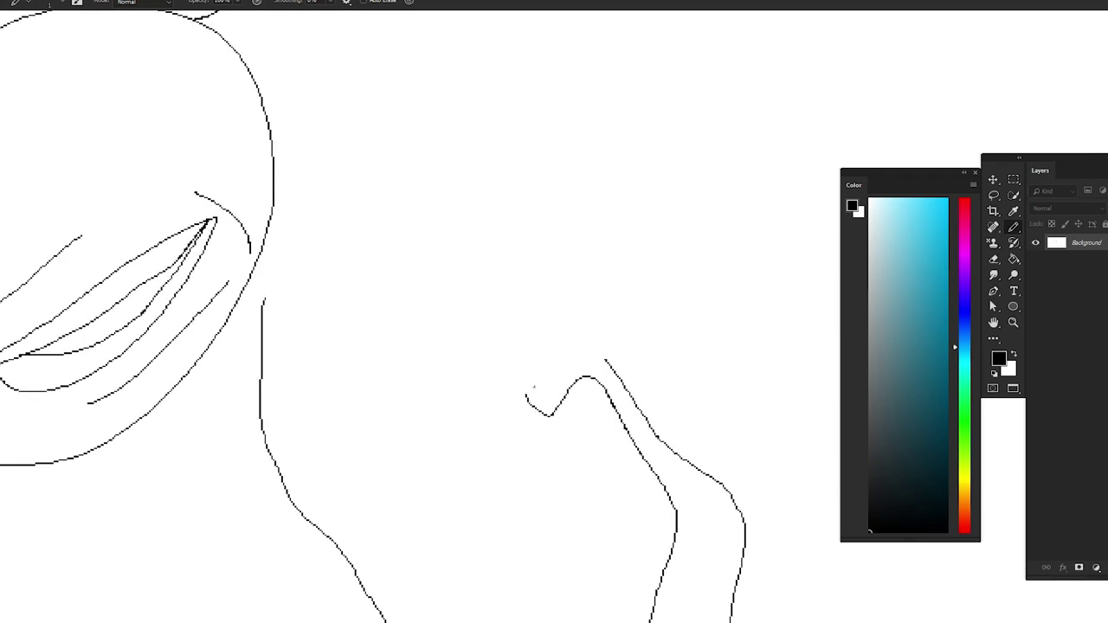
drag(572, 356, 618, 332)
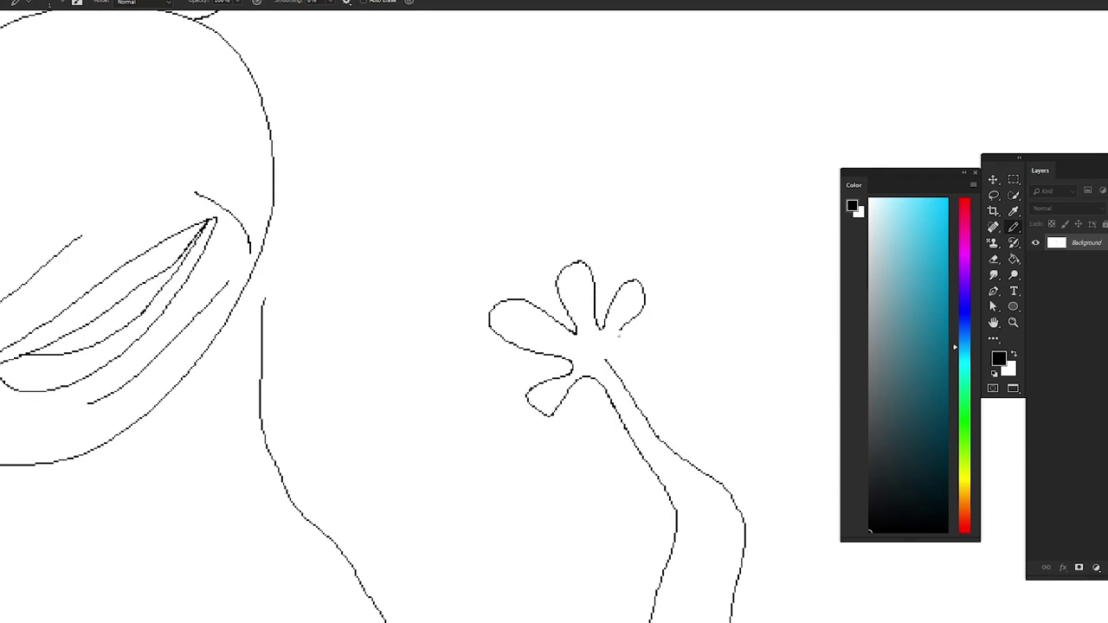
Sketch the shorts outline with straps across the torso
drag(530, 463, 425, 333)
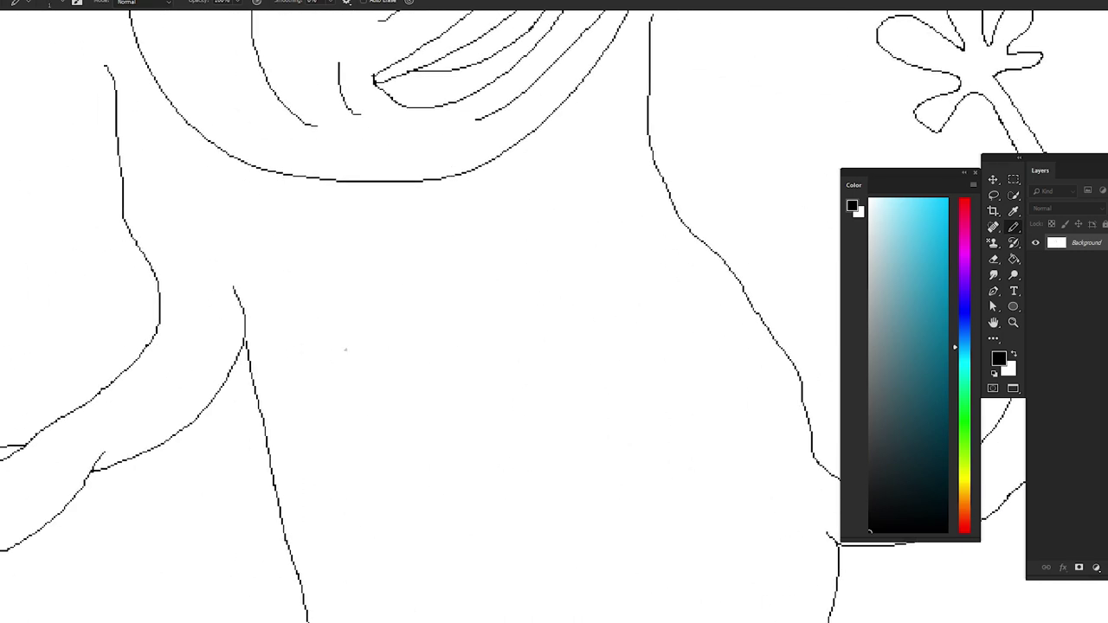
scroll(346, 347, down, 2)
mouse_move(284, 339)
mouse_down()
mouse_move(390, 499)
mouse_move(550, 467)
mouse_move(528, 279)
mouse_up()
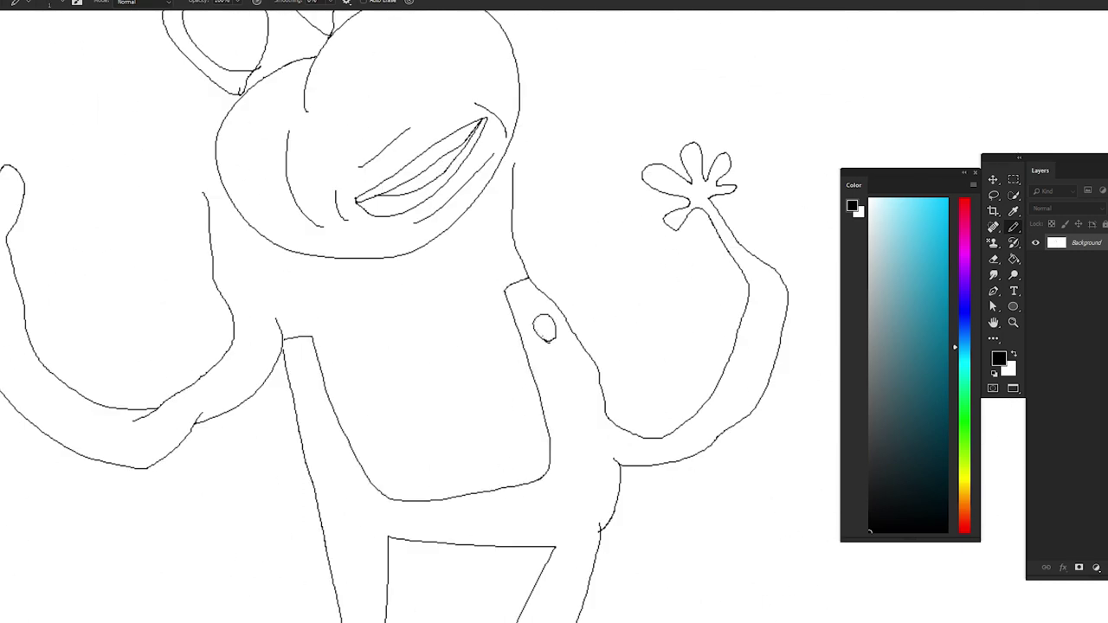
scroll(337, 427, down, 2)
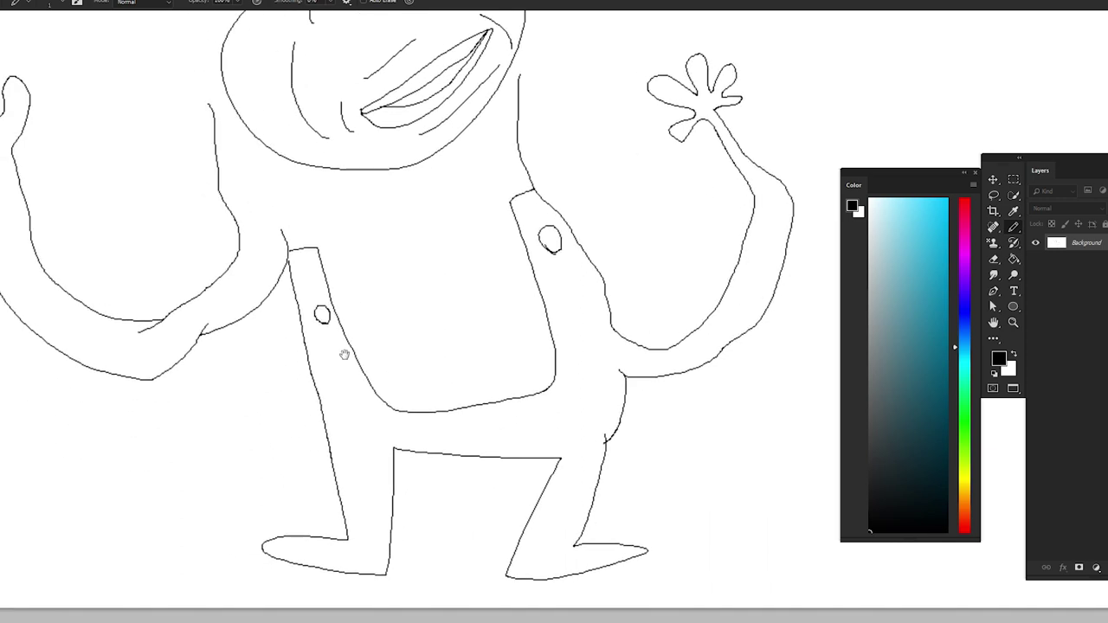
scroll(424, 418, up, 3)
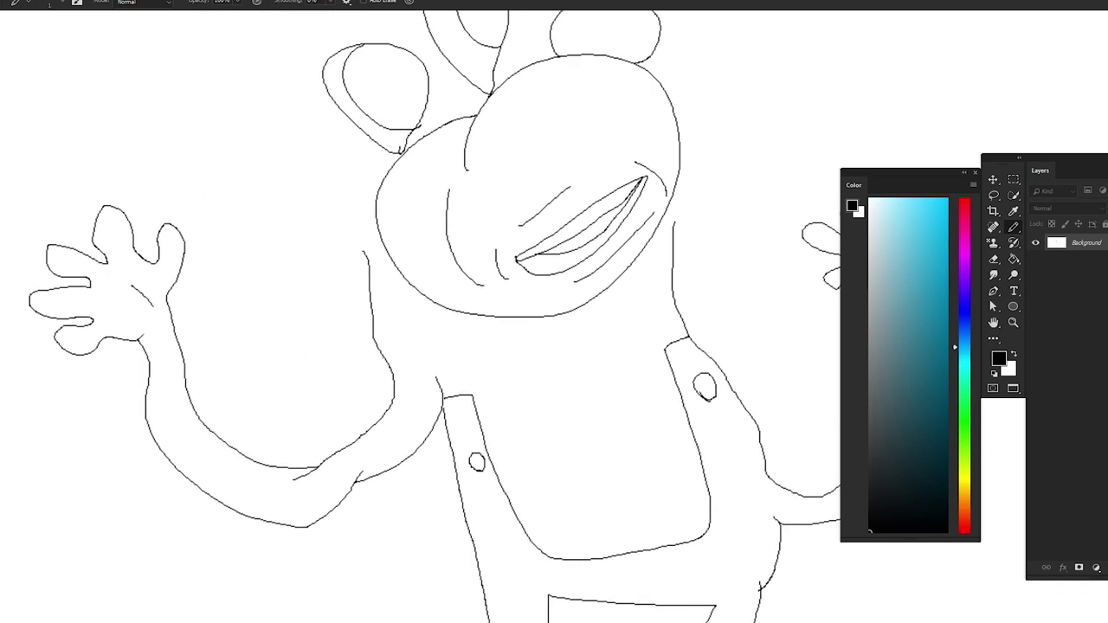
Draw the arm bent across the torso and a curve along the right arm
mouse_move(387, 357)
mouse_down()
mouse_move(537, 374)
mouse_move(510, 481)
mouse_move(481, 317)
mouse_move(380, 326)
mouse_up()
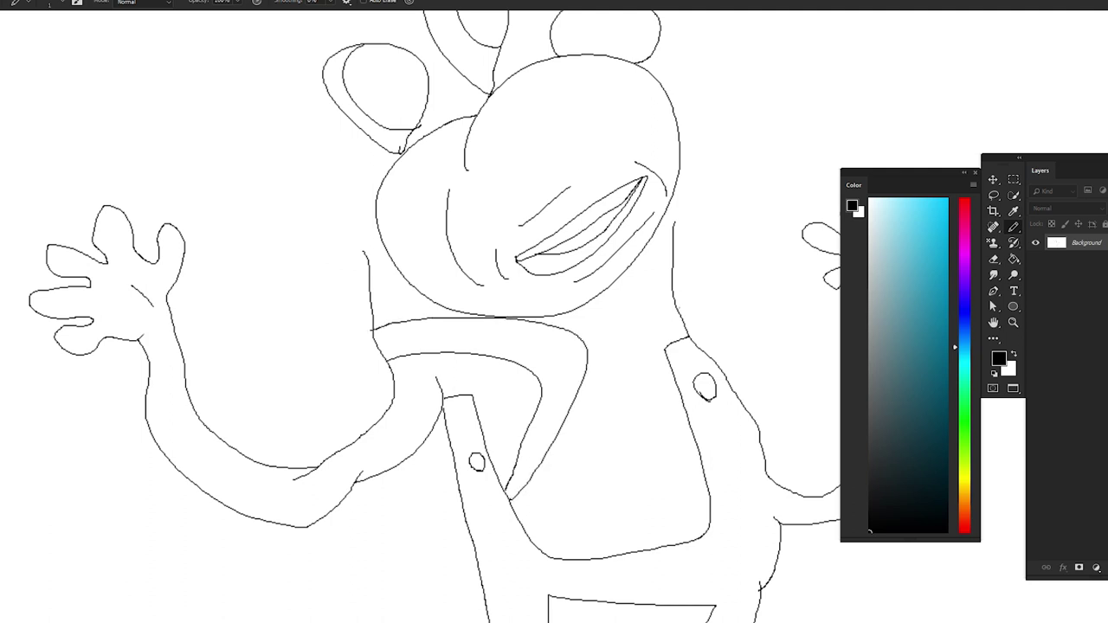
mouse_move(640, 380)
mouse_down()
mouse_move(647, 309)
mouse_move(671, 287)
mouse_move(821, 351)
mouse_up()
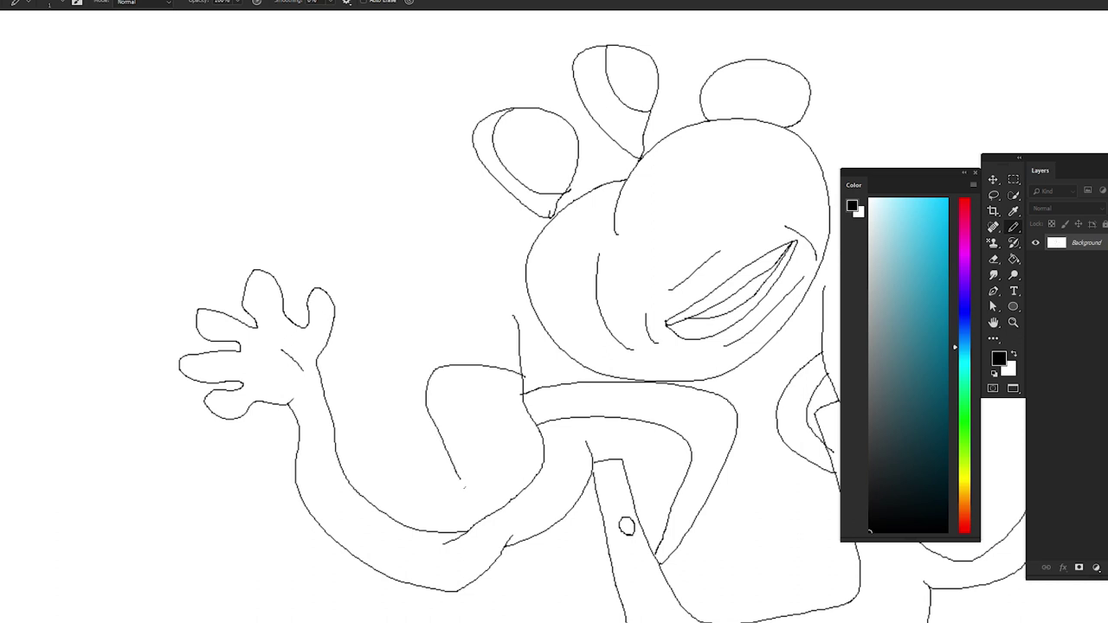
mouse_move(511, 559)
mouse_down()
mouse_move(433, 334)
mouse_move(536, 453)
mouse_move(550, 445)
mouse_up()
Add two belly curves and a small stroke inside the pocket
drag(554, 346, 553, 390)
mouse_move(453, 408)
mouse_down()
mouse_move(508, 422)
mouse_move(482, 420)
mouse_up()
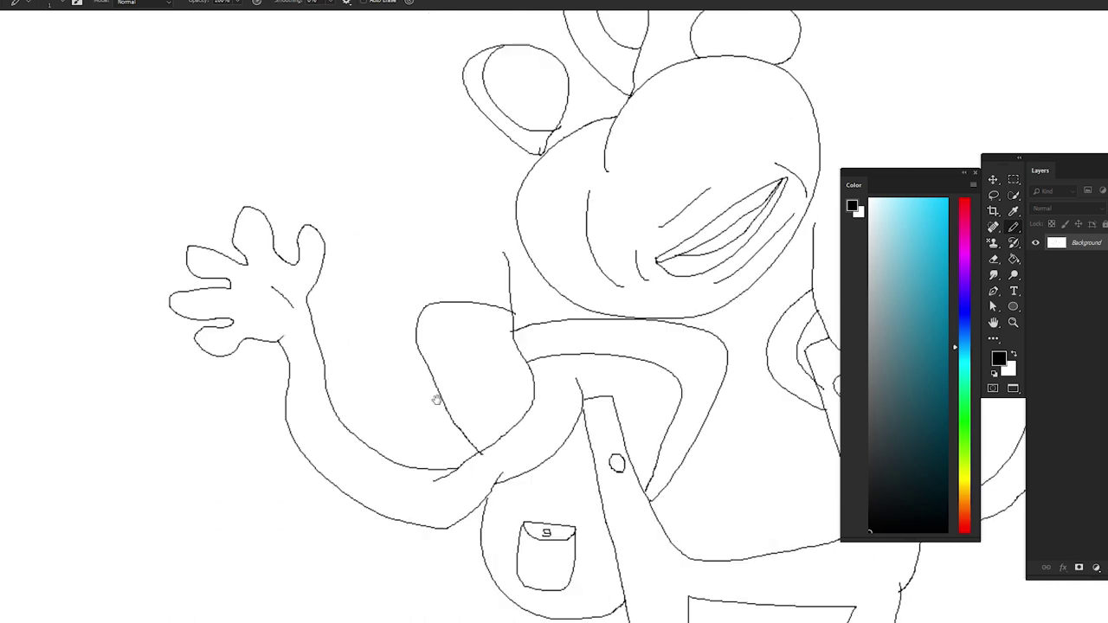
drag(432, 346, 524, 490)
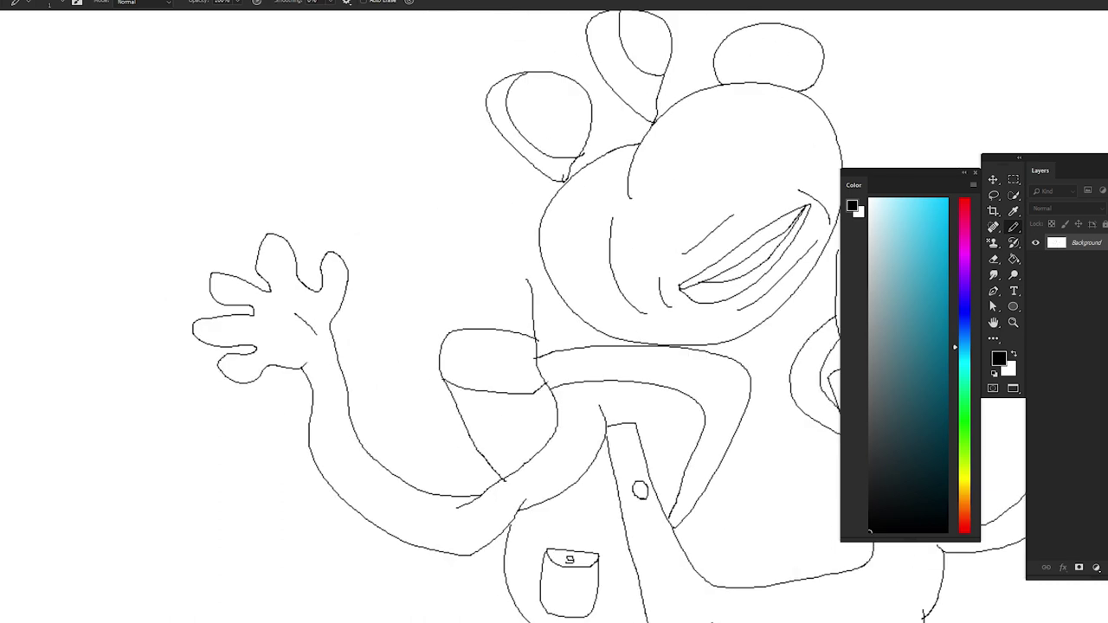
mouse_move(490, 309)
mouse_down()
mouse_move(533, 417)
mouse_move(450, 192)
mouse_up()
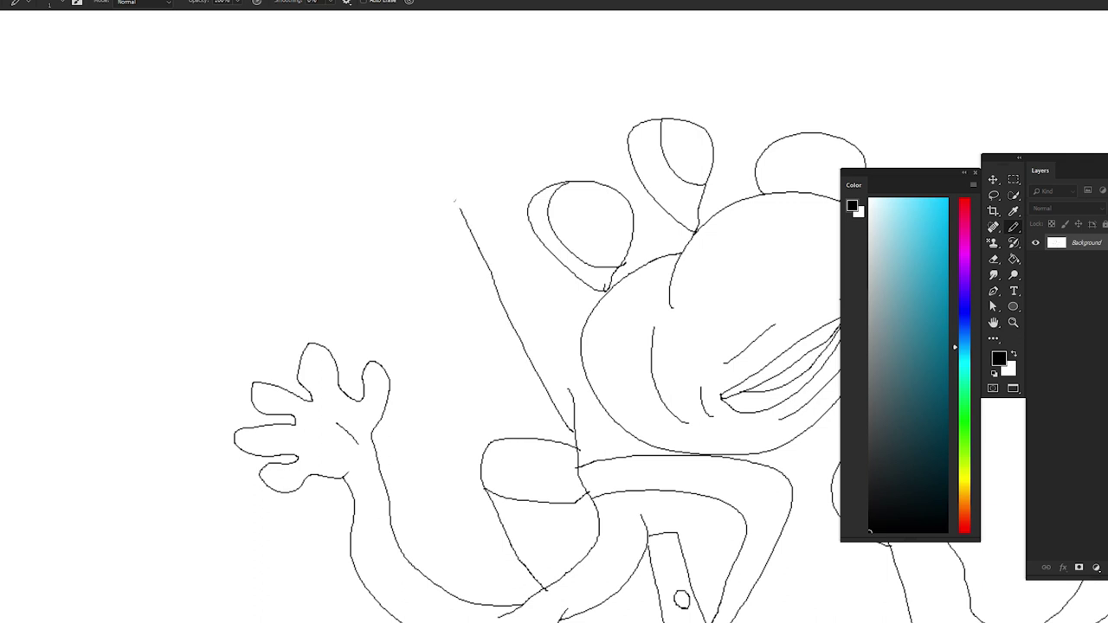
Redraw the long diagonal neck line and outline the bird's open pointed beak
key(ctrl+z)
drag(562, 502, 356, 121)
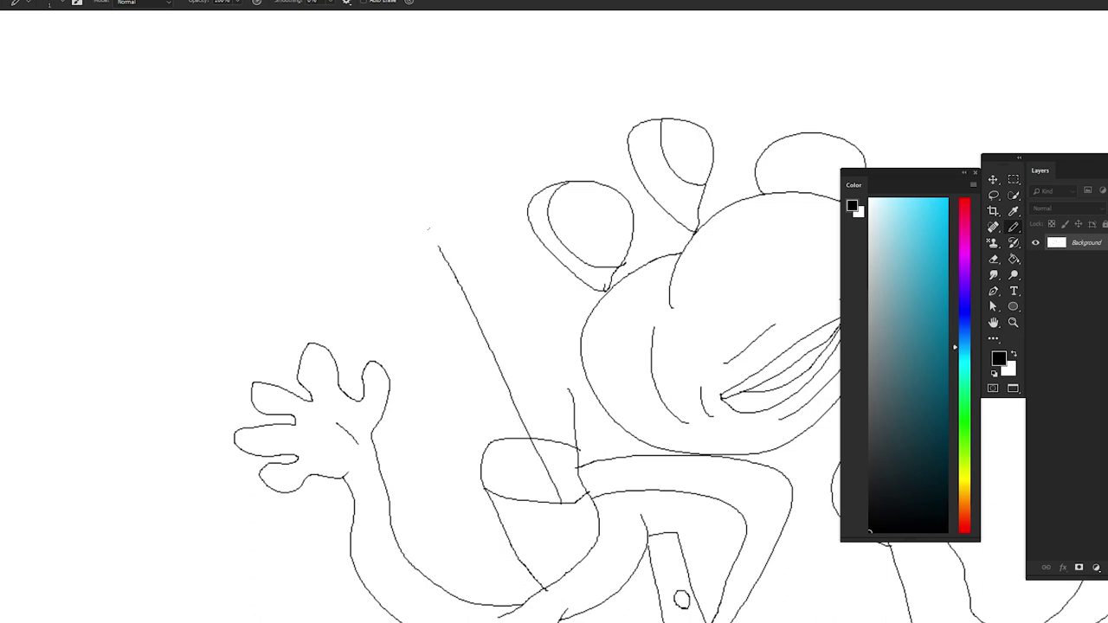
mouse_move(305, 90)
mouse_down()
mouse_move(541, 321)
mouse_move(480, 263)
mouse_up()
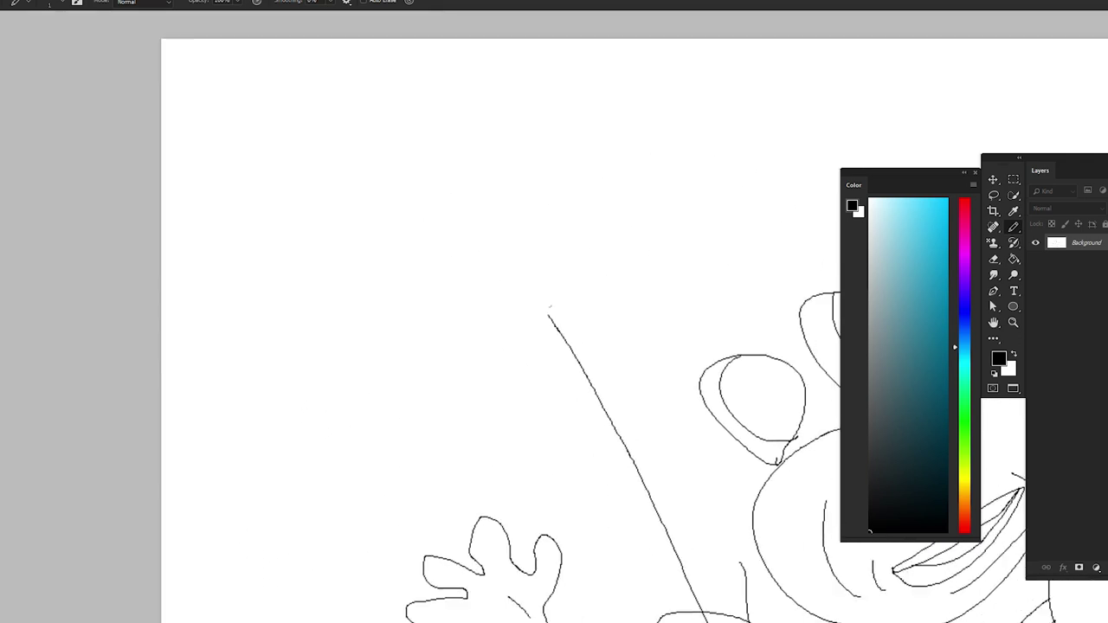
drag(549, 315, 250, 318)
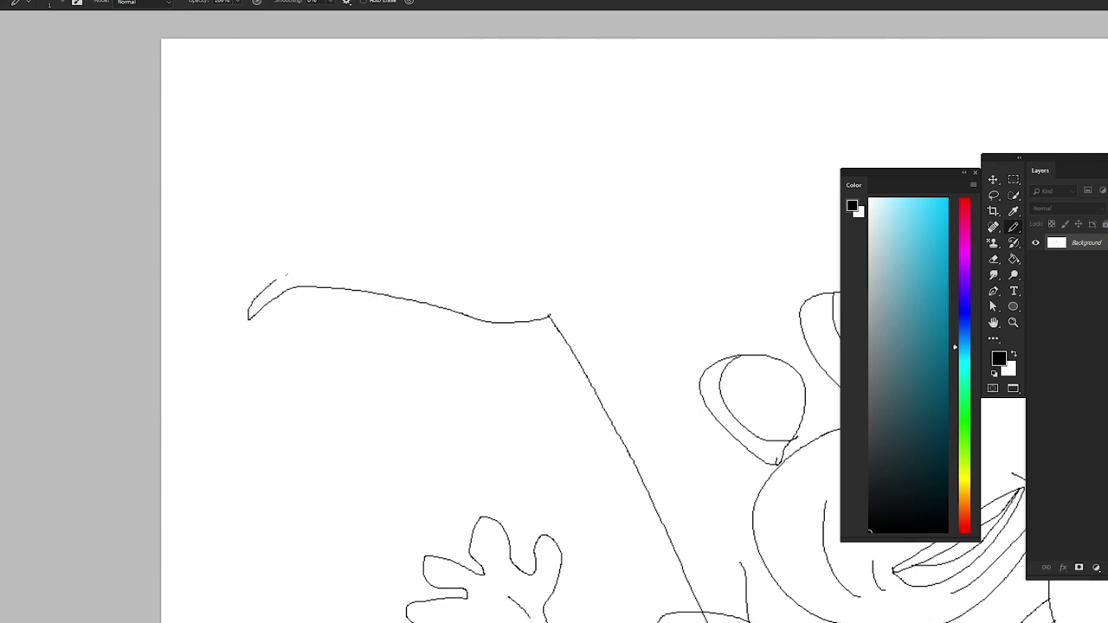
mouse_move(286, 273)
mouse_down()
mouse_move(551, 288)
mouse_move(247, 105)
mouse_move(595, 247)
mouse_up()
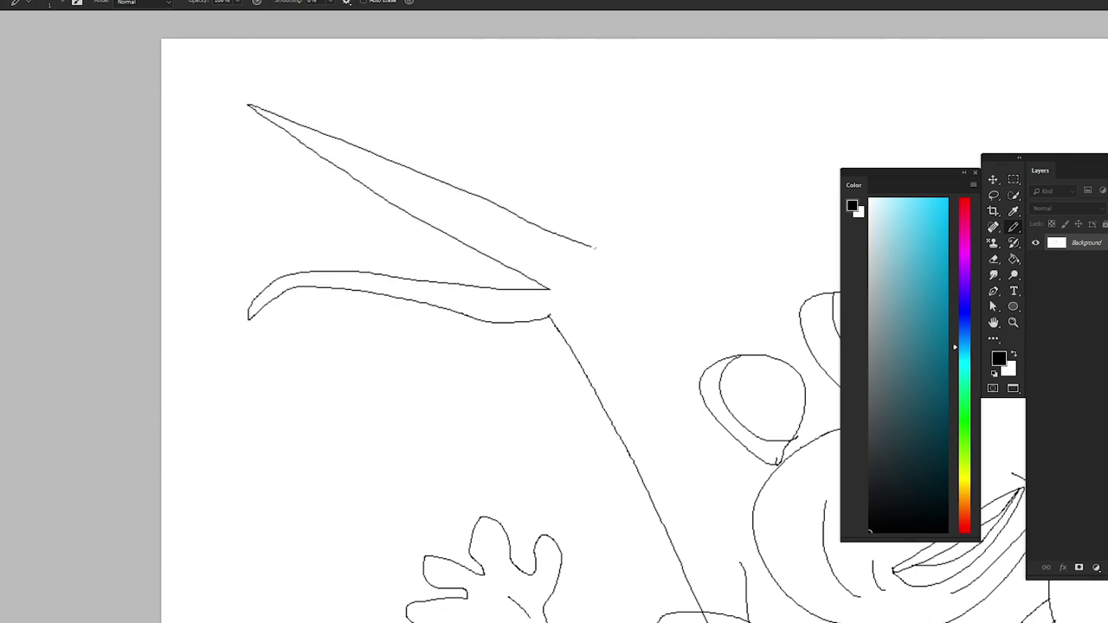
Draw the bird's round right eye and a second eye ellipse to its left
scroll(596, 247, down, 2)
scroll(519, 363, up, 5)
mouse_move(523, 370)
mouse_down()
mouse_move(521, 337)
mouse_move(623, 391)
mouse_move(523, 371)
mouse_up()
drag(441, 265, 537, 363)
mouse_move(558, 405)
mouse_down()
mouse_move(441, 325)
mouse_move(567, 403)
mouse_up()
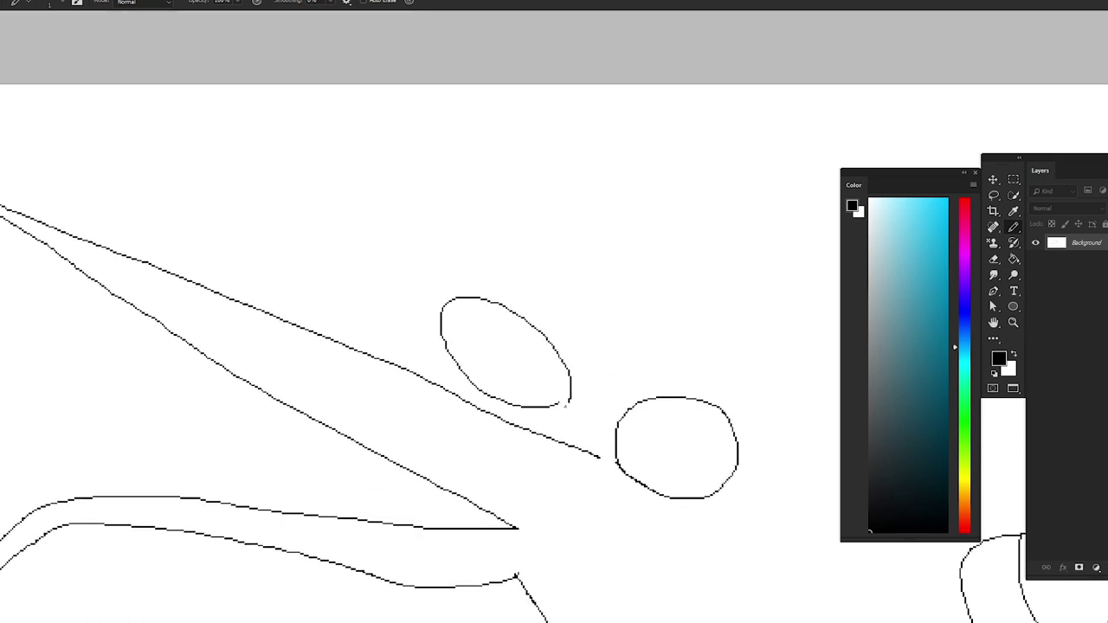
scroll(567, 404, up, 1)
scroll(562, 407, up, 2)
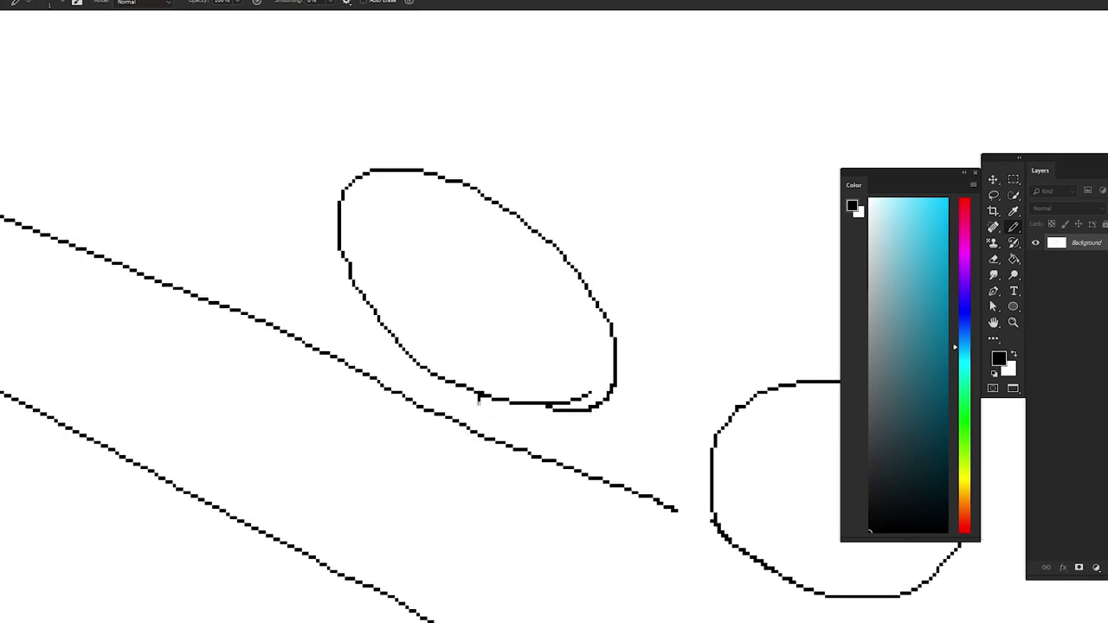
mouse_move(478, 399)
mouse_down()
mouse_move(489, 444)
mouse_move(399, 415)
mouse_up()
Draw pupils inside both of the bird's eyes, redoing the misdrawn left one
drag(413, 324, 586, 425)
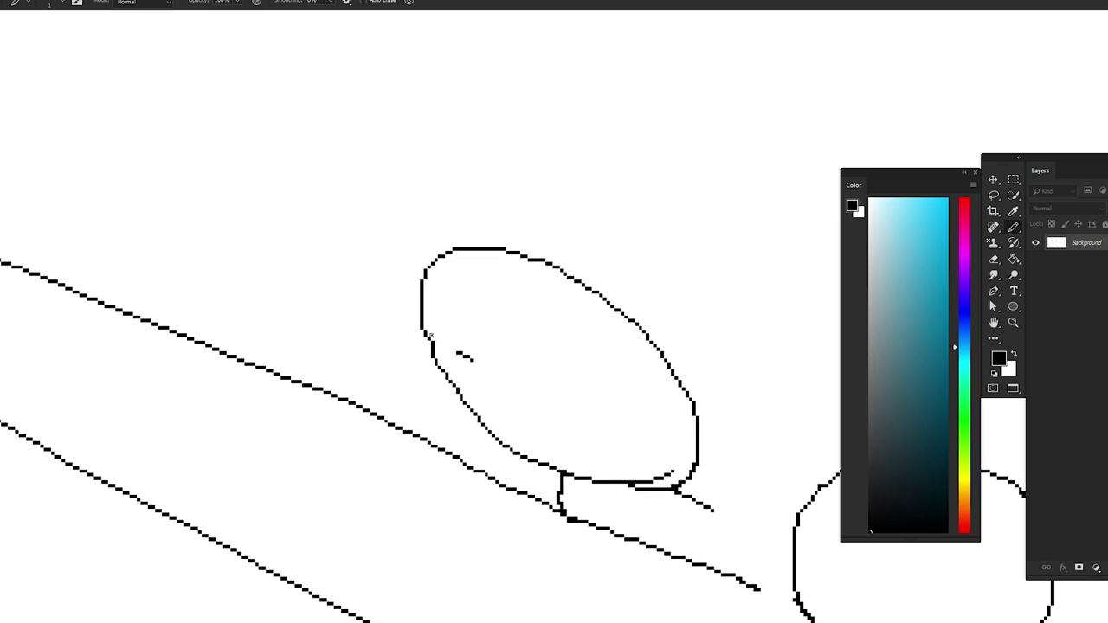
mouse_move(430, 335)
mouse_down()
mouse_move(511, 334)
mouse_move(507, 352)
mouse_move(462, 350)
mouse_up()
key(ctrl+z)
drag(534, 371, 413, 349)
mouse_move(365, 317)
mouse_down()
mouse_move(442, 358)
mouse_move(355, 317)
mouse_up()
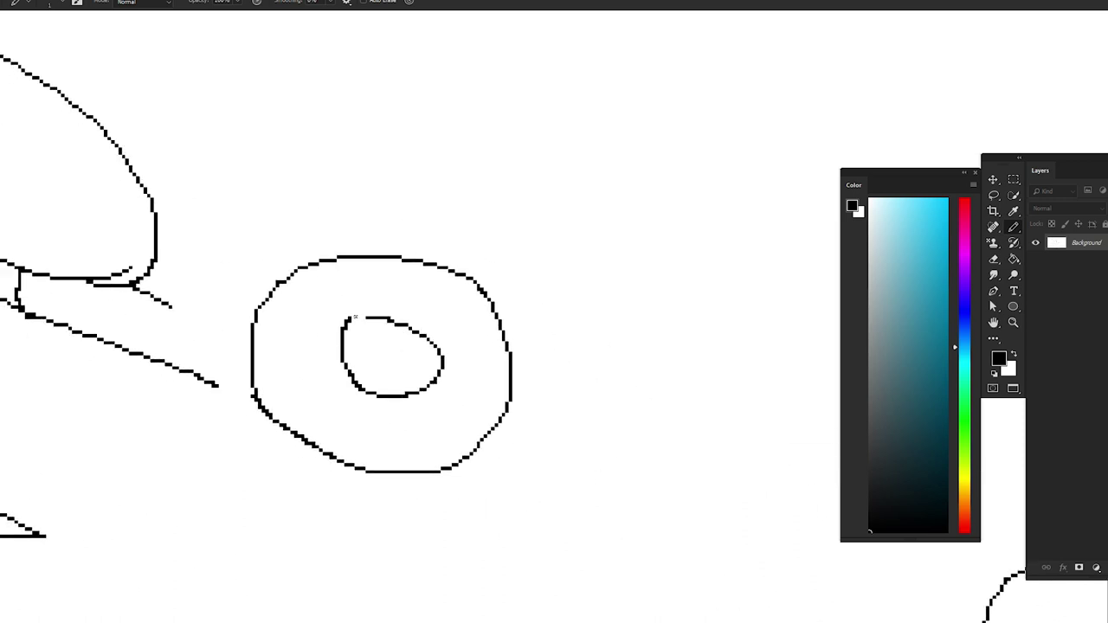
drag(275, 233, 593, 371)
Outline the bird's head from the eyes and draw the crest stem on top
drag(474, 348, 521, 396)
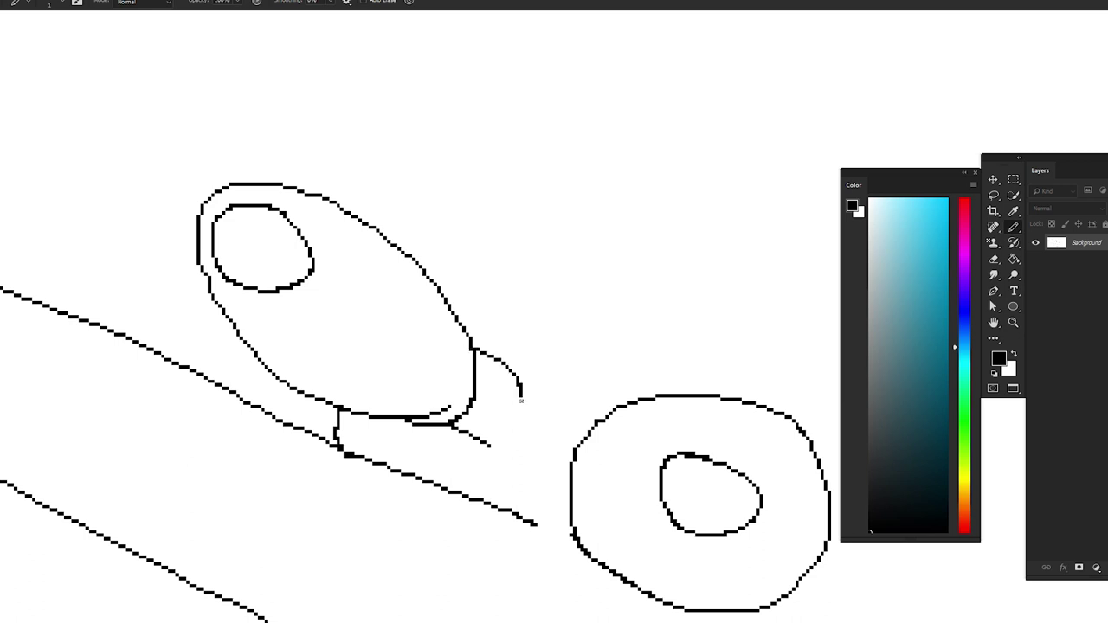
mouse_move(527, 435)
mouse_down()
mouse_move(554, 403)
mouse_move(638, 400)
mouse_up()
drag(503, 356, 689, 271)
mouse_move(689, 272)
mouse_down()
mouse_move(474, 422)
mouse_move(531, 322)
mouse_move(584, 423)
mouse_move(671, 445)
mouse_move(646, 546)
mouse_move(494, 123)
mouse_move(485, 148)
mouse_up()
key(z)
key(b)
Draw the top and right edge of the bird's neck below the eye
scroll(507, 200, down, 5)
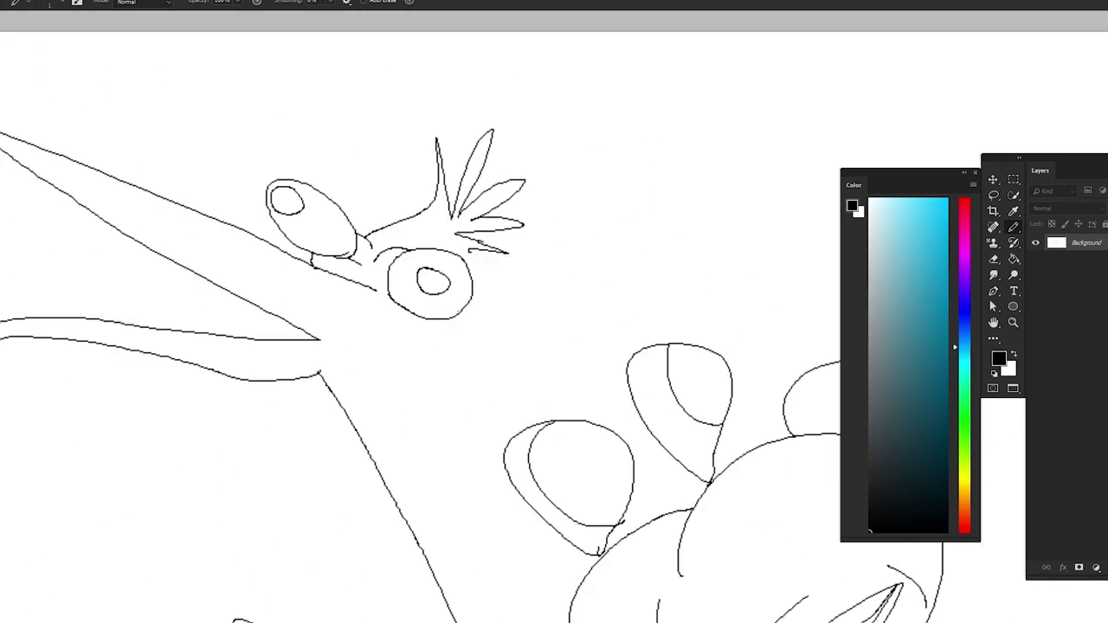
scroll(418, 338, up, 3)
mouse_move(419, 338)
mouse_down()
mouse_move(503, 270)
mouse_move(462, 189)
mouse_up()
scroll(462, 188, down, 2)
drag(372, 184, 517, 522)
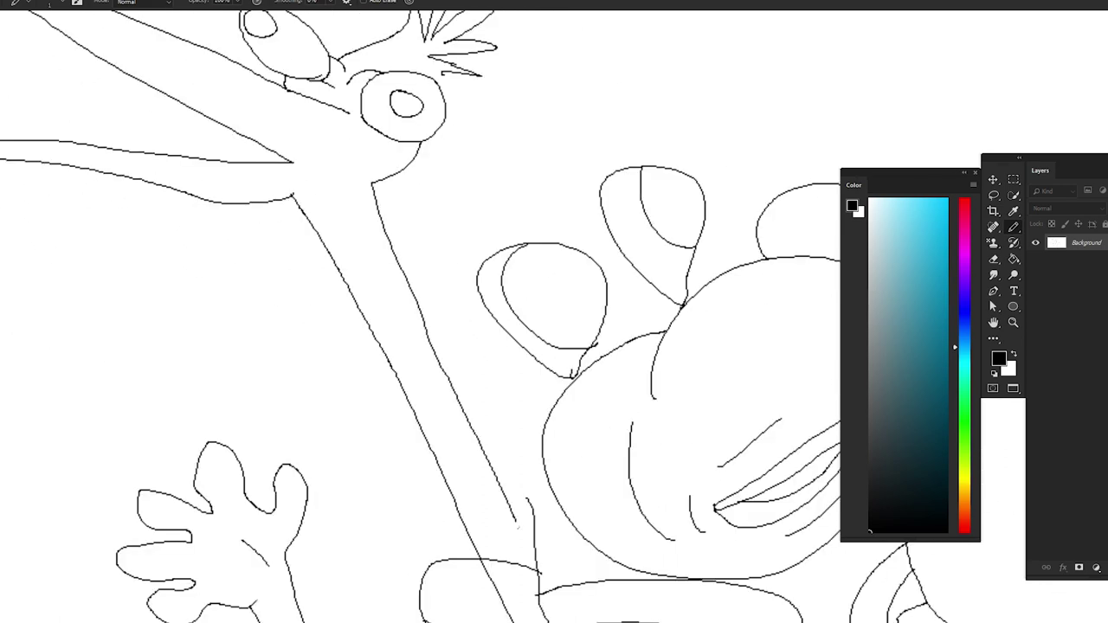
Extend the lower beak line and add inner mouth lines inside the open beak
scroll(464, 449, down, 2)
scroll(464, 449, down, 2)
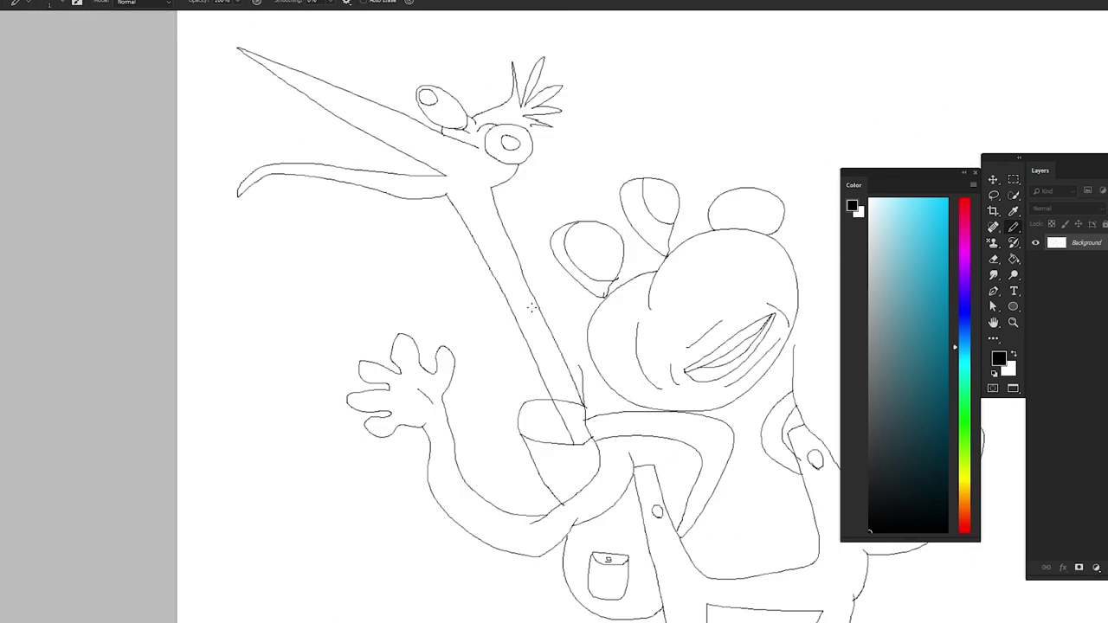
scroll(465, 450, down, 2)
scroll(485, 201, up, 1)
scroll(484, 201, up, 2)
scroll(485, 201, up, 2)
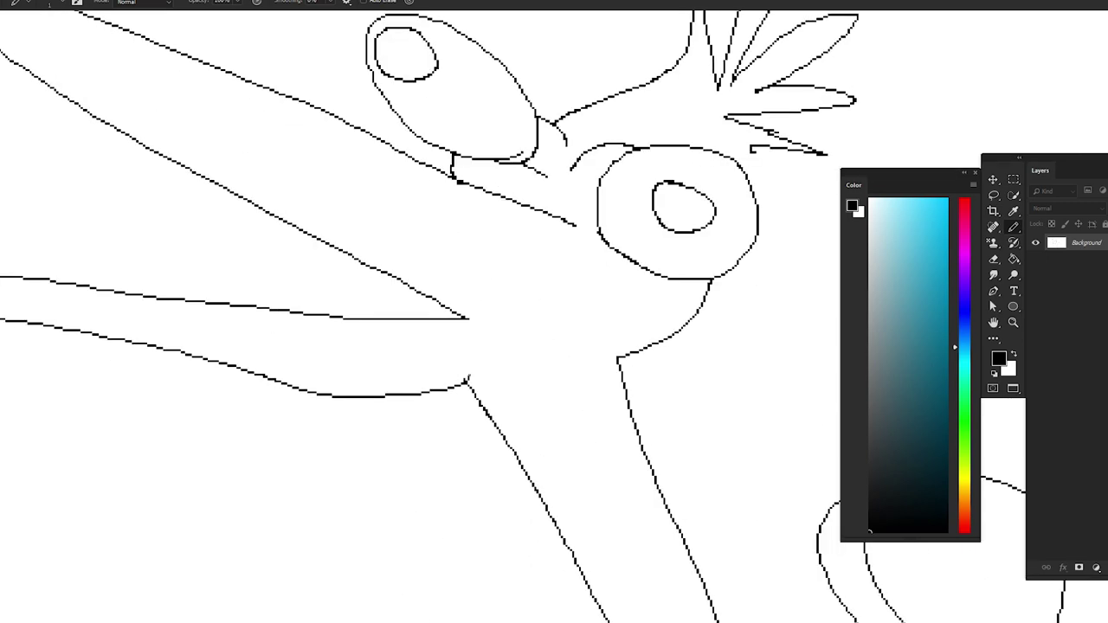
scroll(484, 201, up, 2)
drag(623, 293, 582, 229)
drag(267, 150, 397, 253)
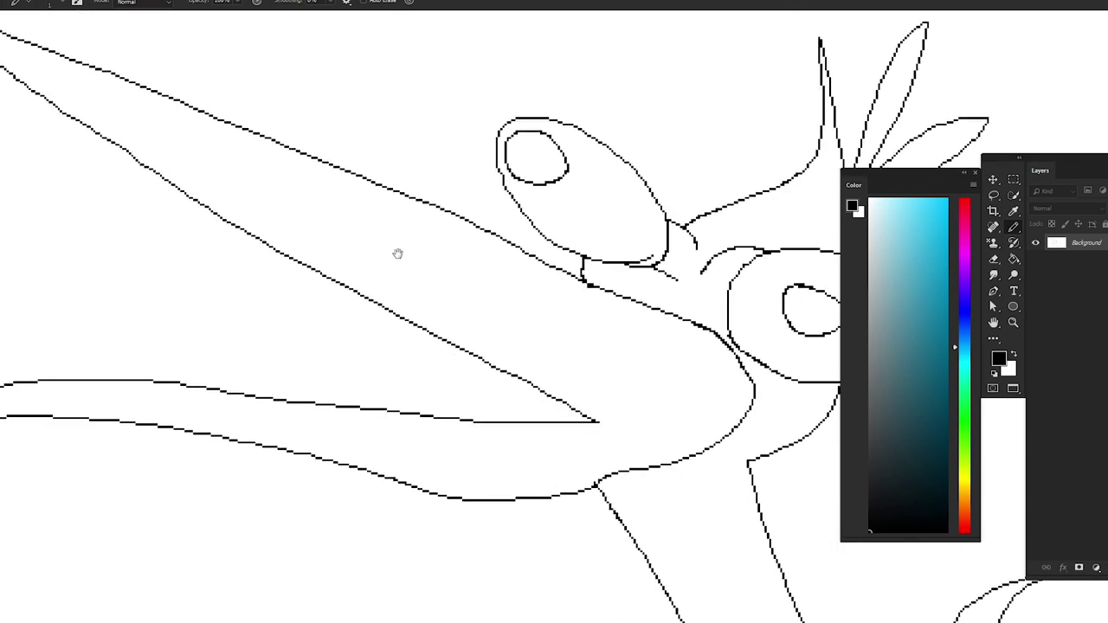
mouse_move(190, 194)
mouse_down()
mouse_move(668, 421)
mouse_move(559, 450)
mouse_move(436, 422)
mouse_up()
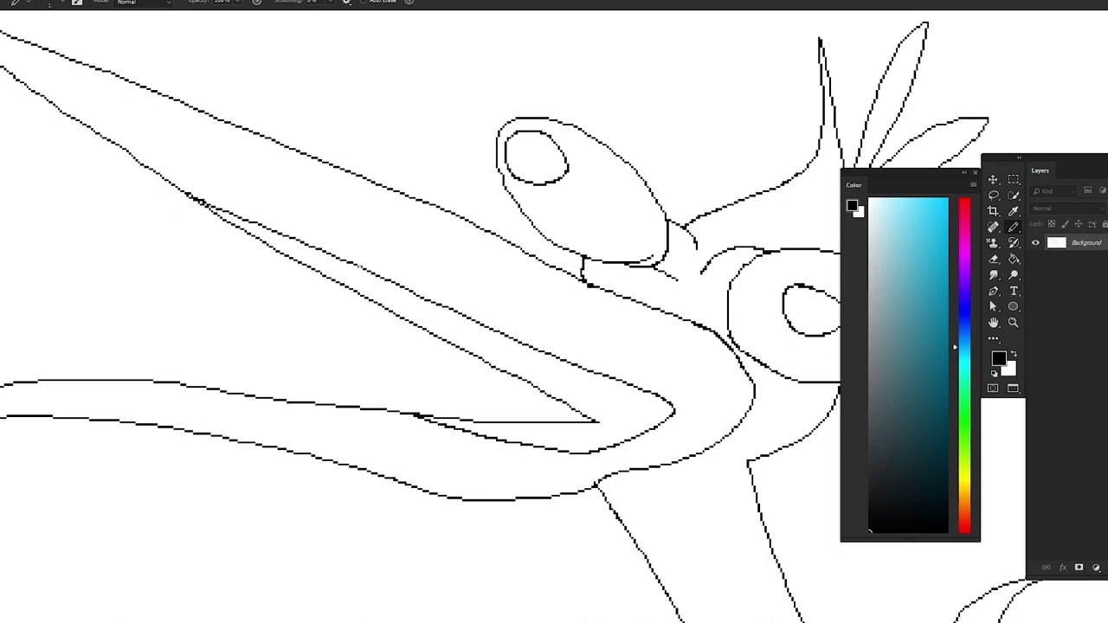
mouse_move(358, 267)
mouse_down()
mouse_move(464, 338)
mouse_move(647, 412)
mouse_move(562, 436)
mouse_up()
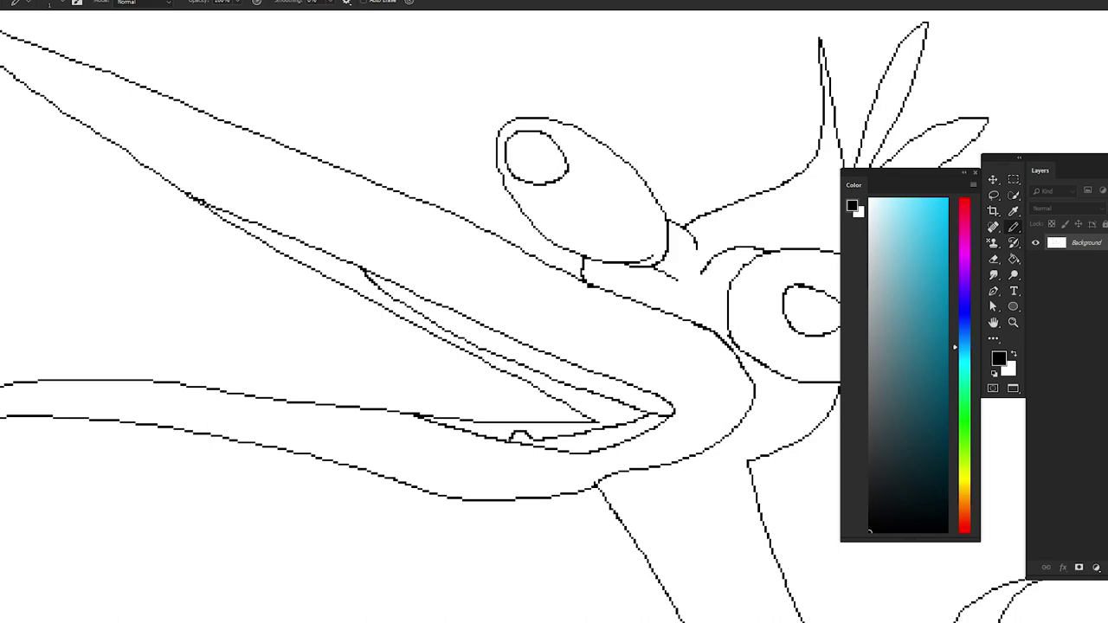
Paint Bucket-fill the bird's open mouth and both pupils black
scroll(554, 420, down, 1)
scroll(554, 420, down, 1)
key(g)
click(559, 420)
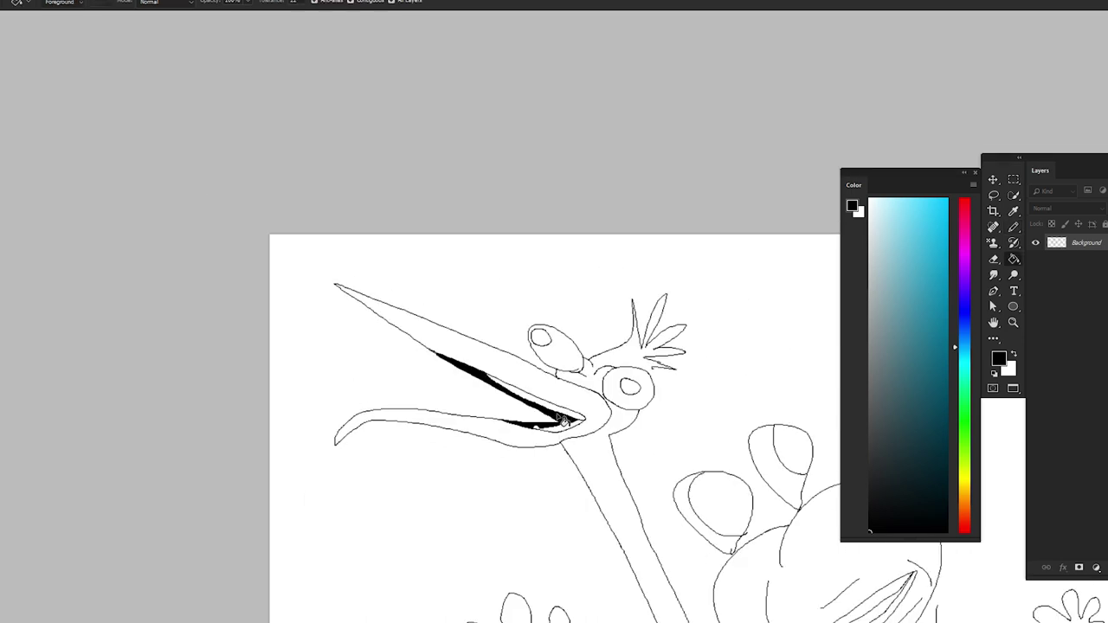
click(541, 338)
click(629, 388)
drag(677, 429, 450, 306)
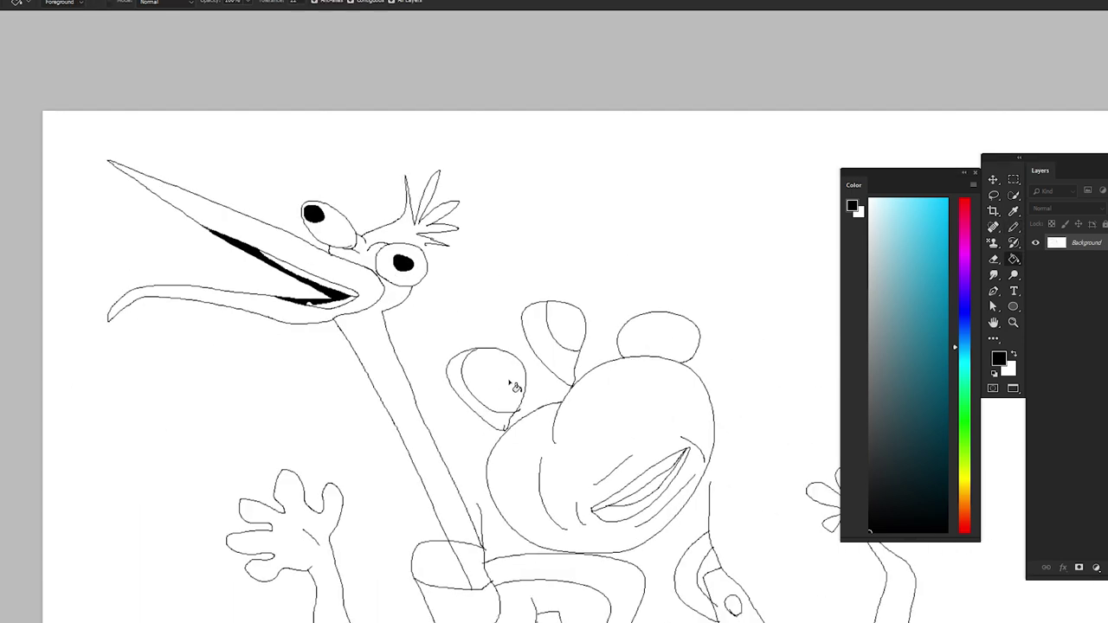
scroll(513, 386, up, 2)
key(b)
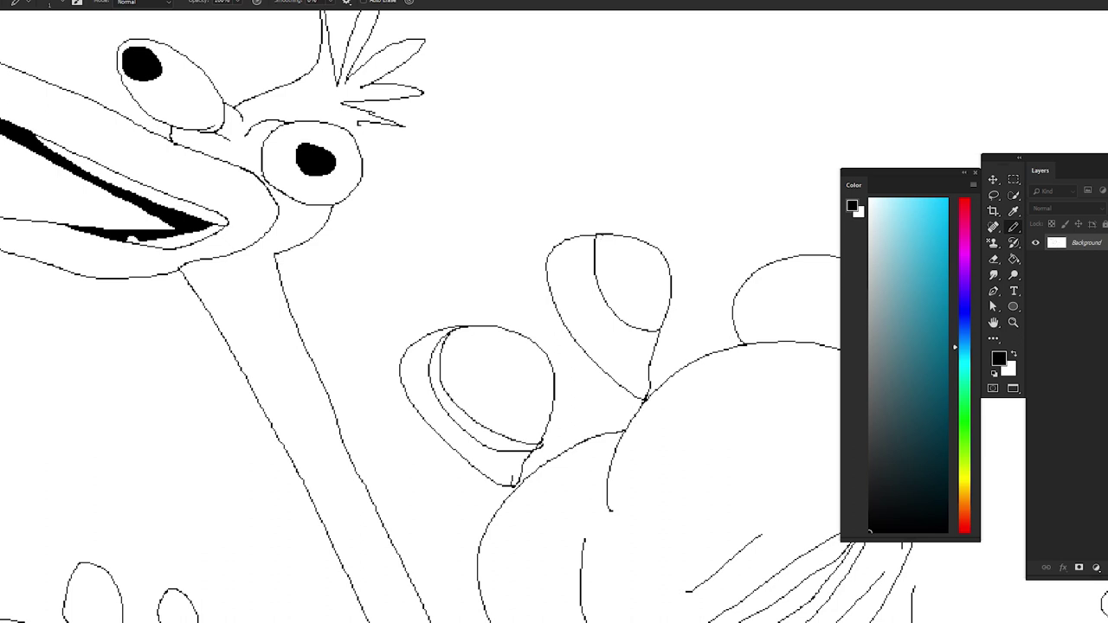
Fill the bear's eyes and the remaining head shape black
key(g)
click(638, 299)
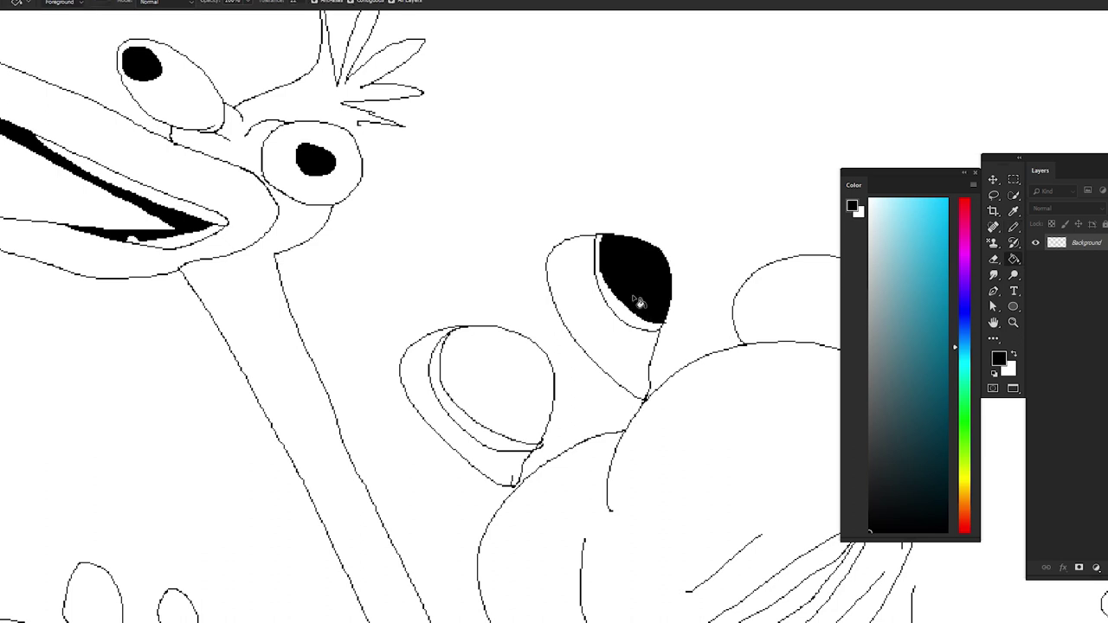
click(484, 393)
scroll(540, 343, down, 1)
scroll(575, 298, down, 2)
scroll(582, 295, down, 1)
click(582, 295)
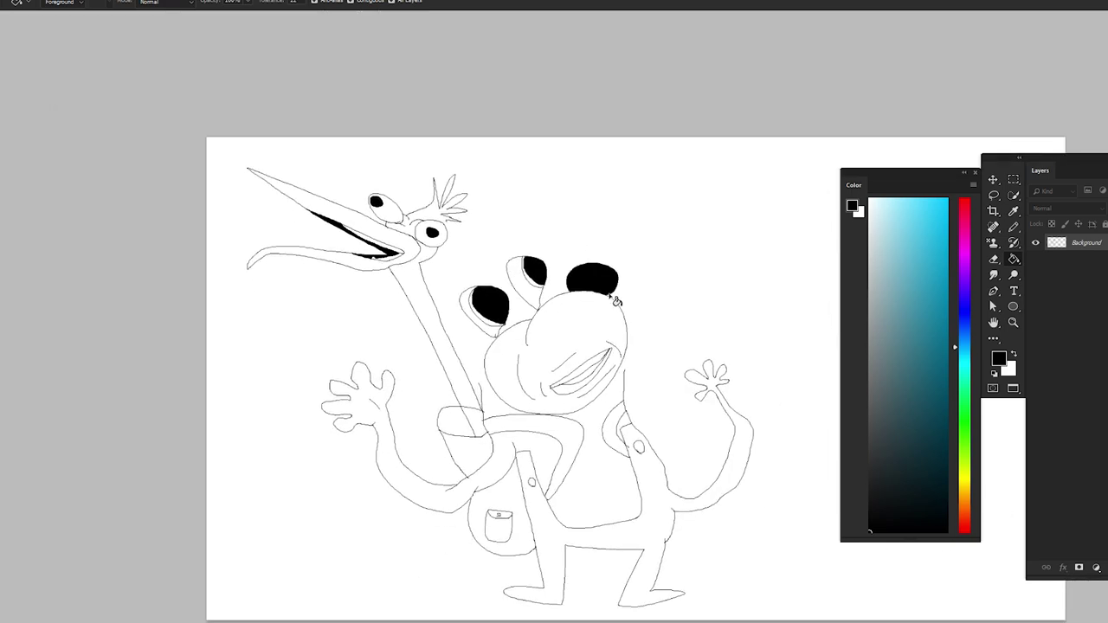
Draw a chest line, a longer belly crease, a curve below it and small strokes near the bear's mouth
drag(589, 460, 531, 310)
scroll(532, 309, up, 3)
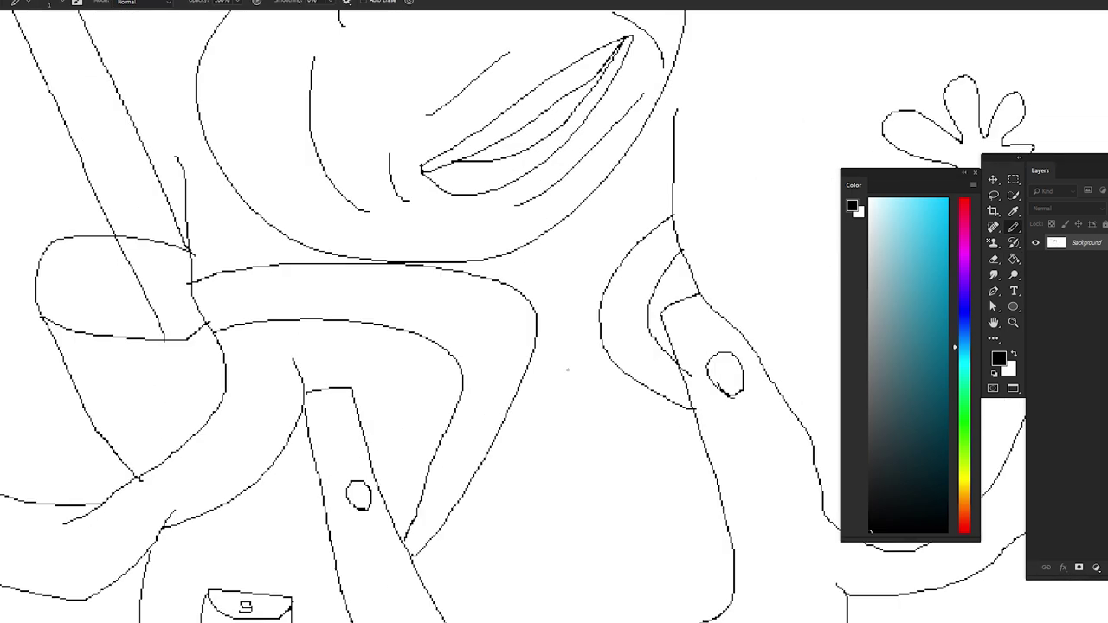
mouse_move(617, 423)
mouse_down()
mouse_move(657, 395)
mouse_move(510, 241)
mouse_up()
drag(421, 378, 572, 286)
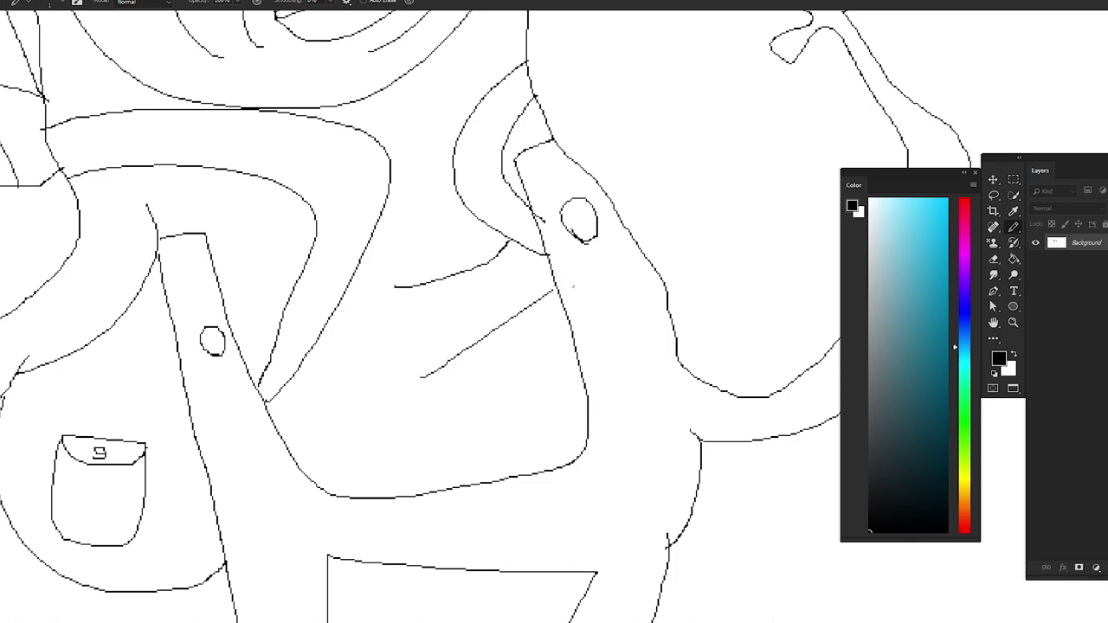
key(ctrl+z)
drag(432, 414, 594, 325)
drag(440, 520, 569, 505)
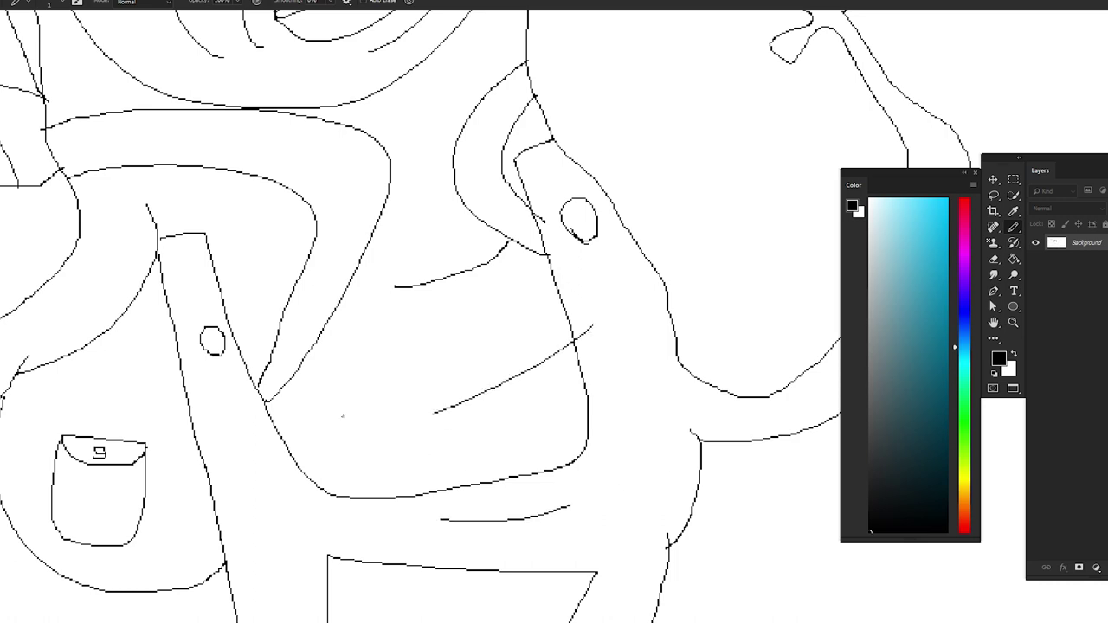
scroll(335, 274, down, 5)
drag(469, 445, 559, 371)
drag(490, 410, 534, 352)
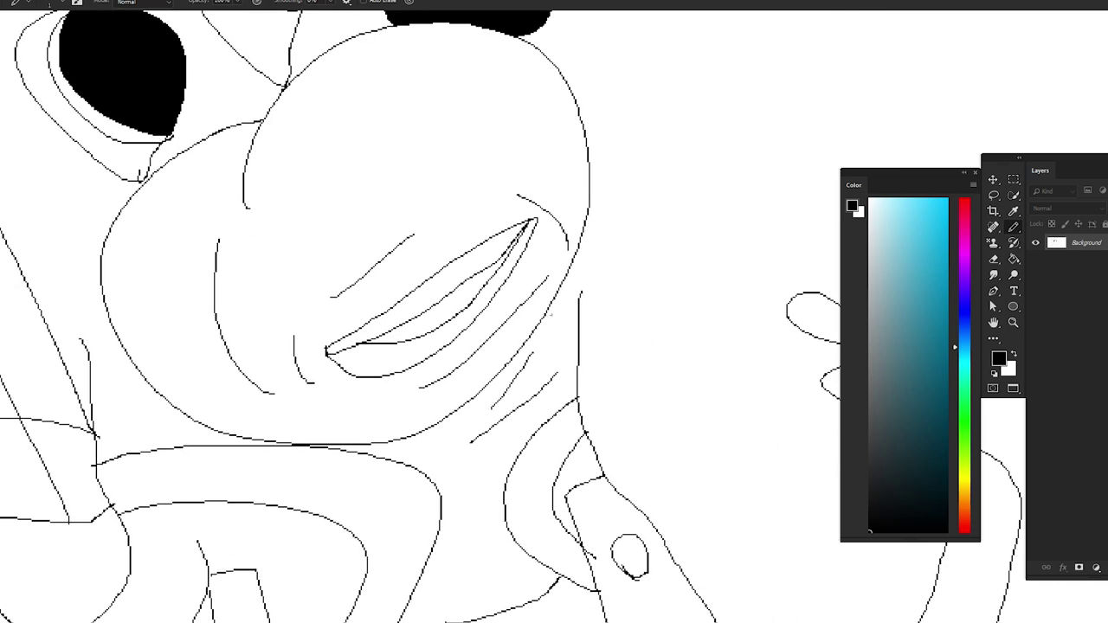
scroll(605, 237, up, 5)
Add a short line on the strap and two short strokes on the bear's belly
drag(391, 256, 452, 234)
drag(462, 345, 535, 363)
drag(474, 409, 483, 417)
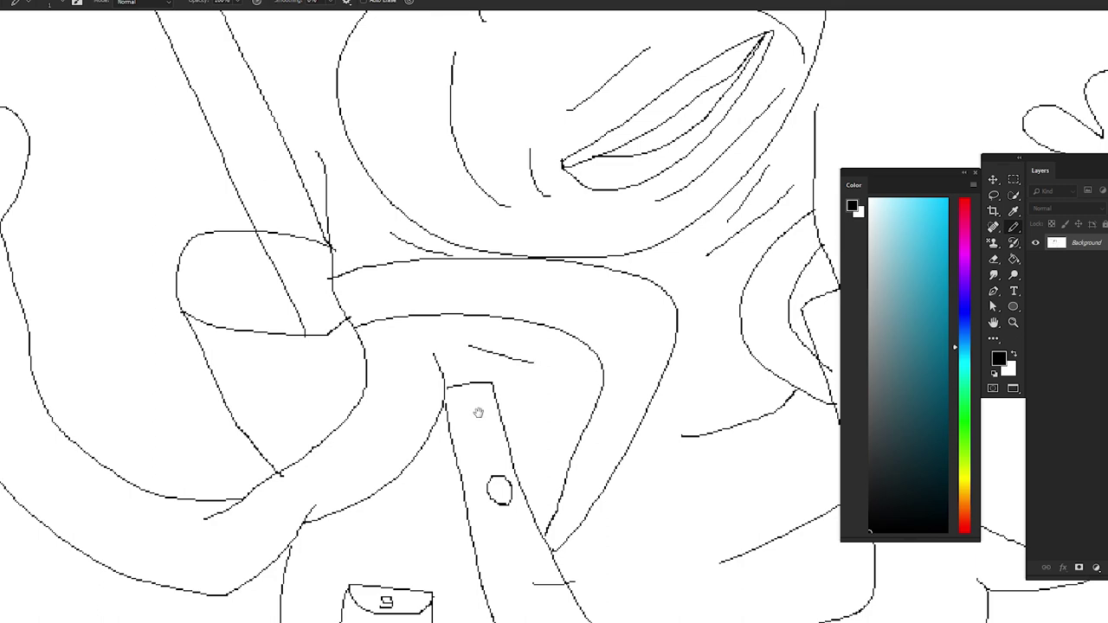
scroll(462, 310, down, 5)
scroll(462, 311, down, 5)
scroll(430, 359, up, 3)
scroll(398, 235, up, 3)
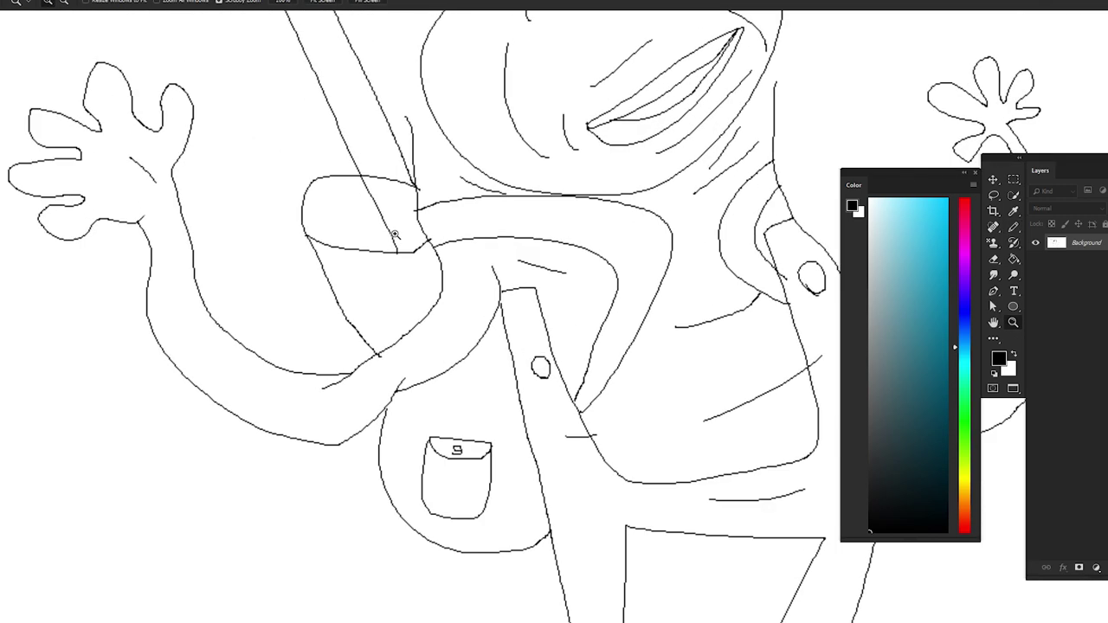
Fill the shape at the strap's top black with the Paint Bucket and erase the stray line beside it
key(g)
click(390, 228)
scroll(390, 227, down, 5)
key(e)
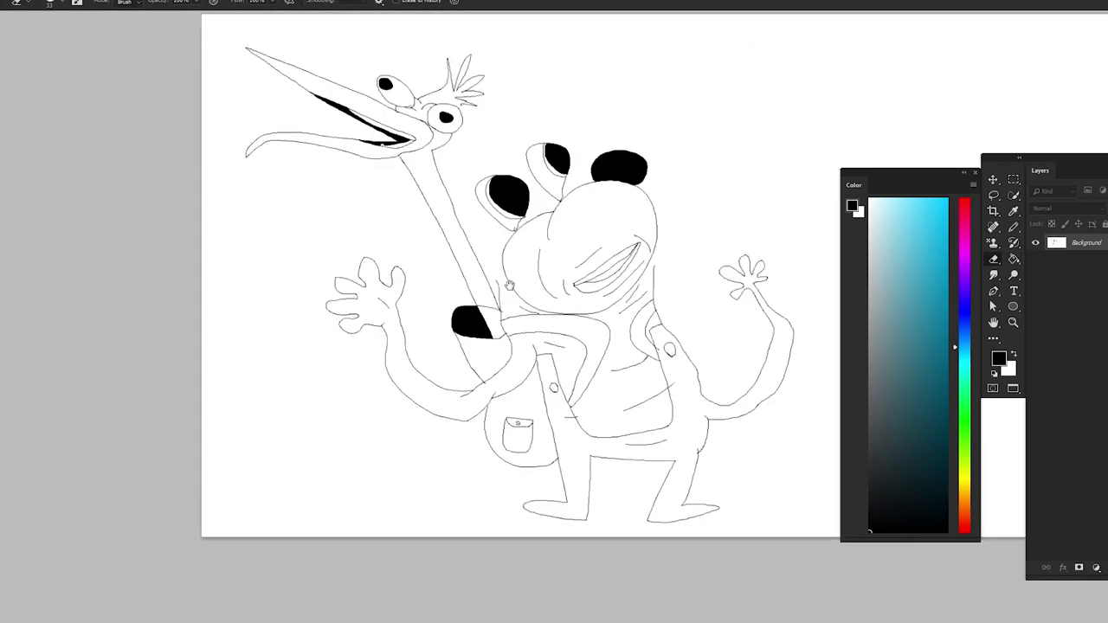
scroll(464, 291, up, 5)
scroll(464, 292, up, 3)
mouse_move(431, 314)
mouse_down()
mouse_move(618, 372)
mouse_move(574, 433)
mouse_up()
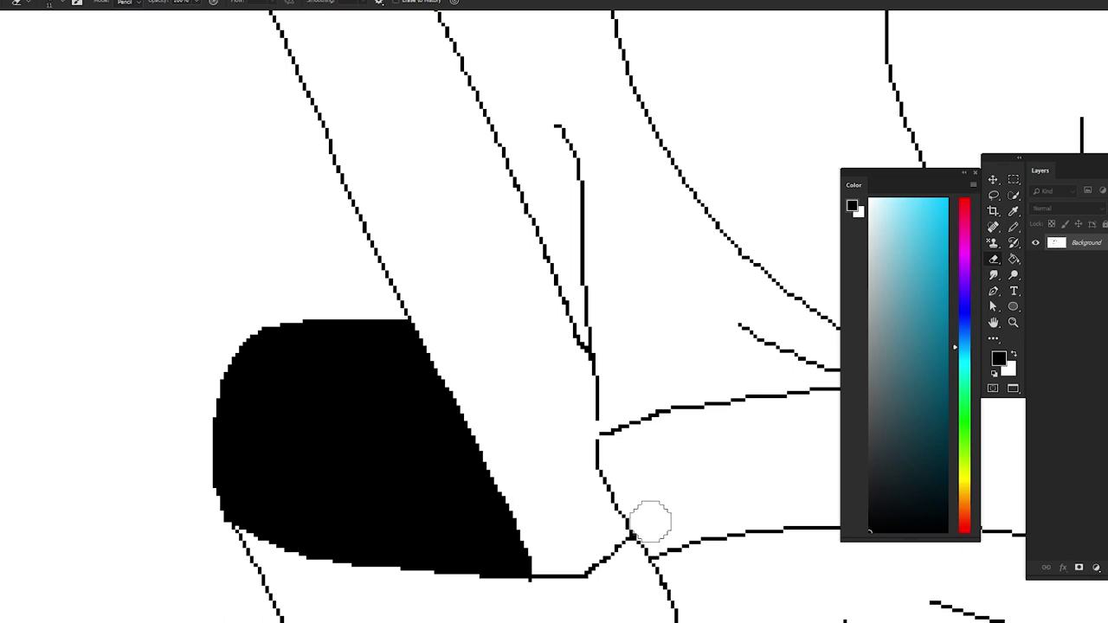
Outline the bear's furry head beside the bird's neck with the Pencil
key(b)
scroll(597, 428, down, 3)
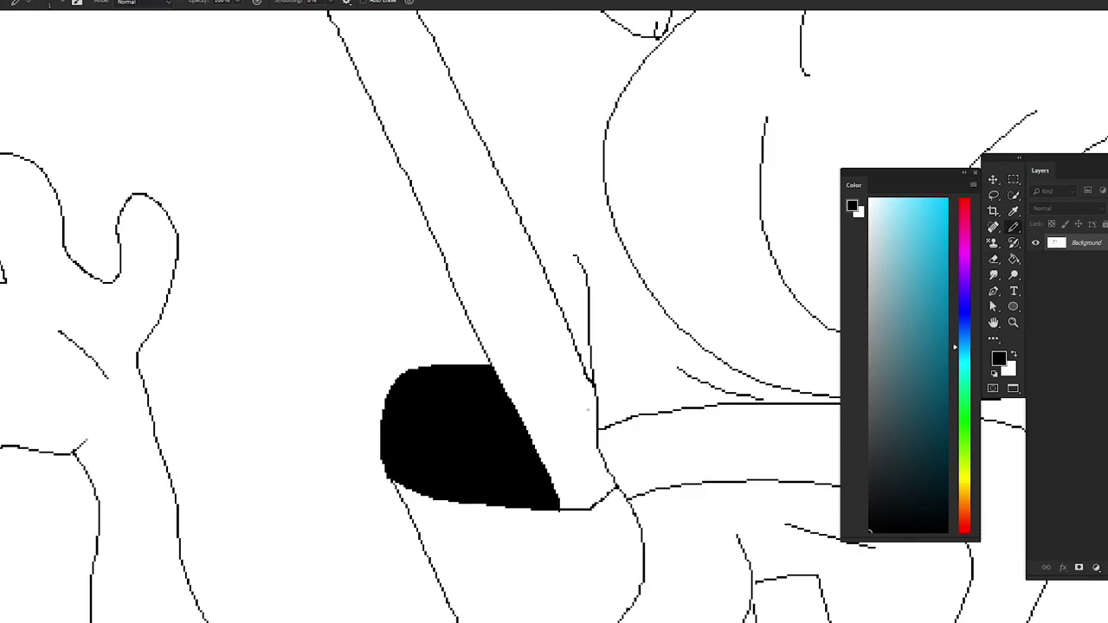
scroll(589, 415, down, 3)
scroll(580, 403, down, 2)
scroll(578, 395, up, 2)
scroll(579, 428, up, 2)
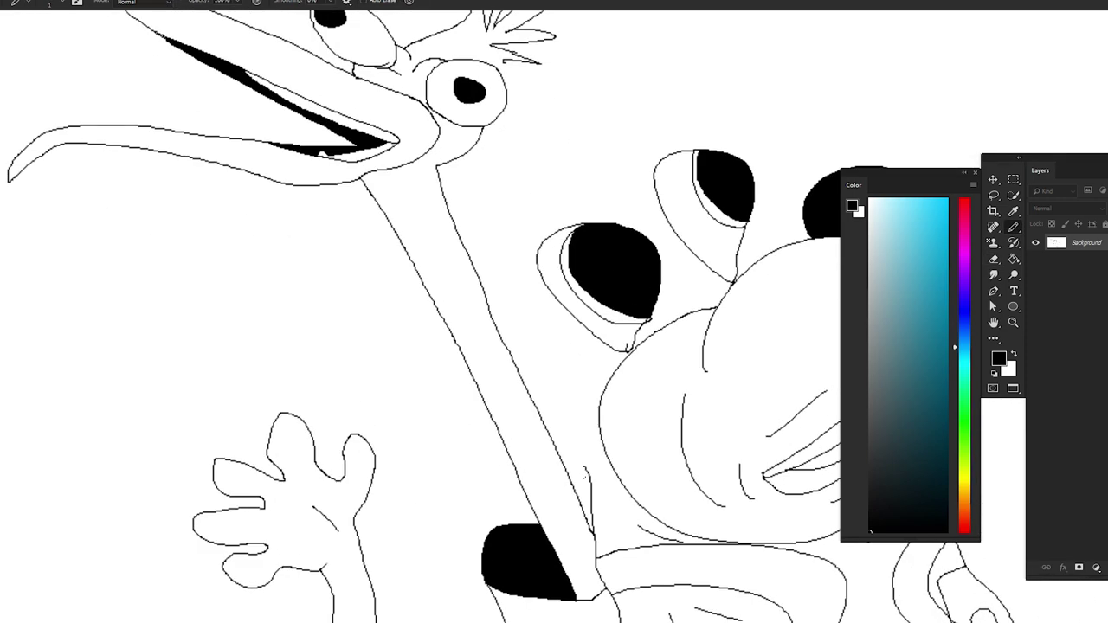
mouse_move(578, 461)
mouse_down()
mouse_move(478, 209)
mouse_move(550, 183)
mouse_move(621, 109)
mouse_up()
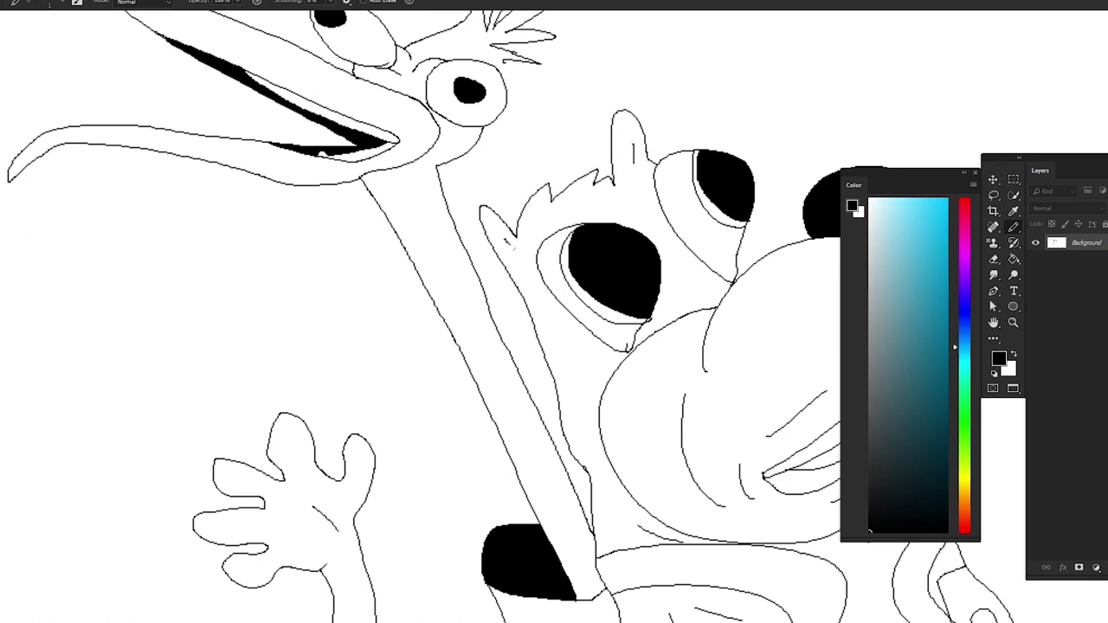
drag(717, 306, 344, 185)
scroll(328, 175, down, 3)
scroll(328, 176, down, 2)
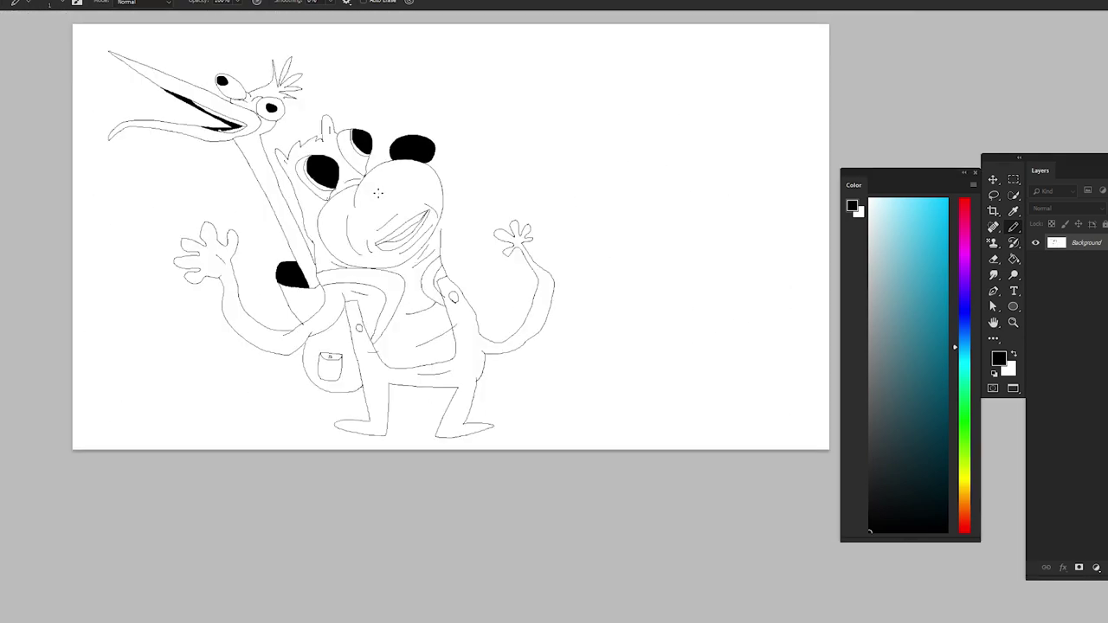
scroll(562, 260, up, 5)
scroll(548, 300, down, 1)
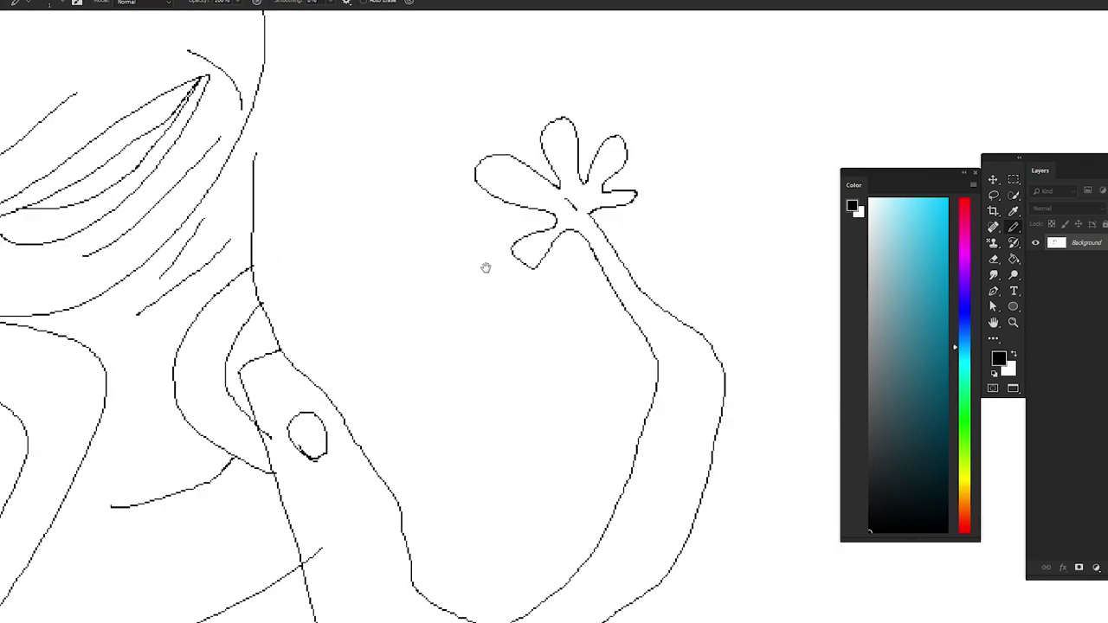
scroll(484, 267, down, 5)
scroll(499, 240, down, 1)
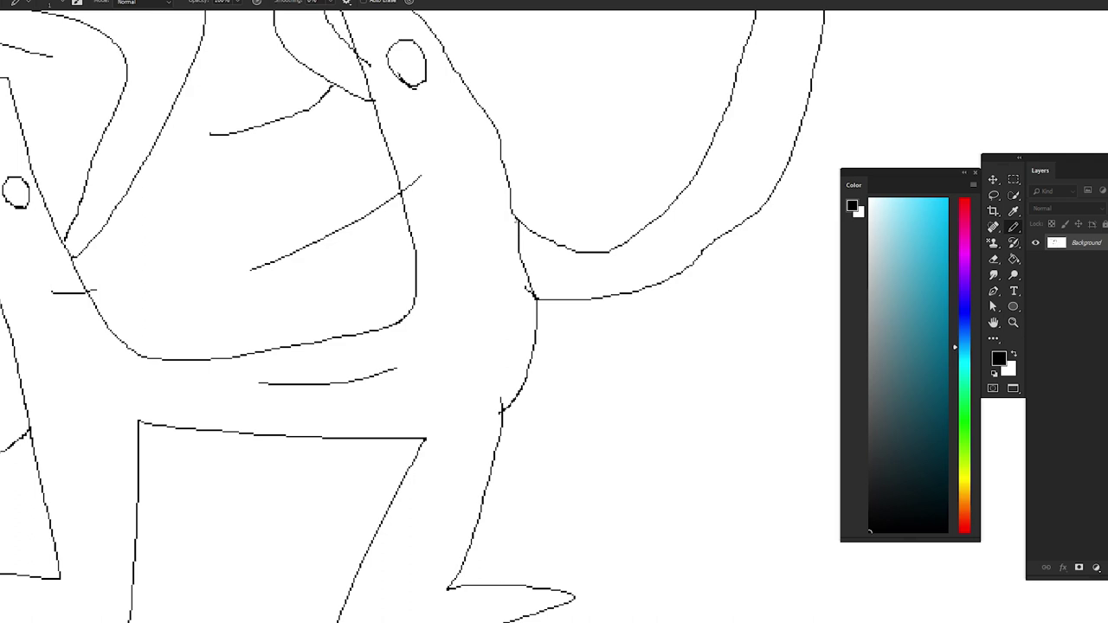
scroll(553, 311, down, 4)
scroll(553, 312, up, 1)
scroll(312, 301, up, 4)
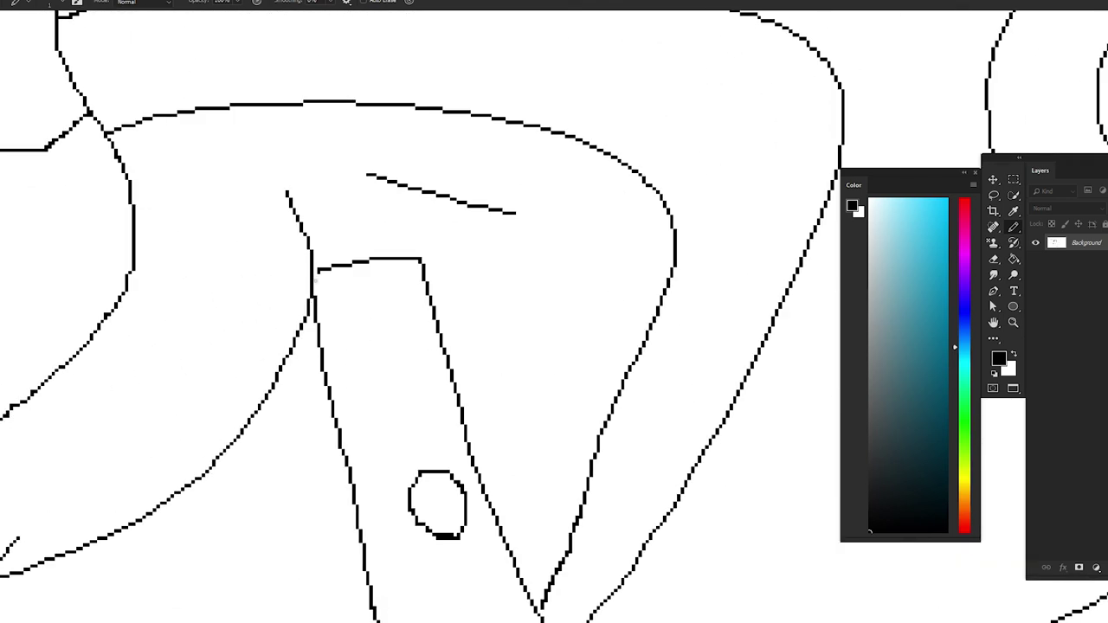
scroll(459, 259, down, 3)
scroll(459, 259, down, 3)
scroll(450, 222, down, 1)
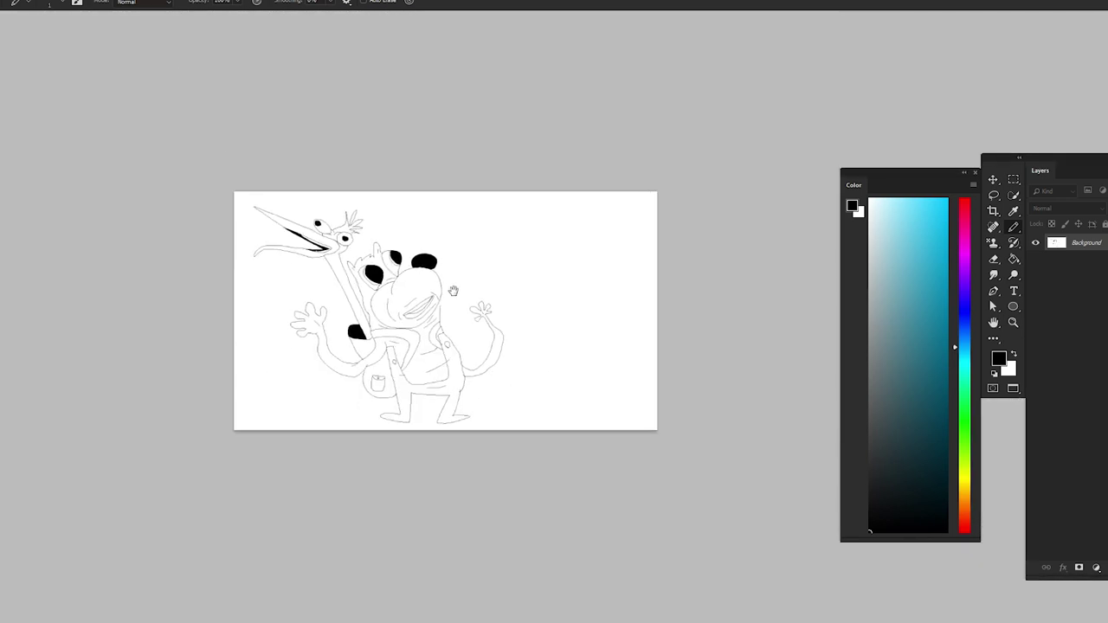
scroll(466, 274, up, 2)
Draw the block letters of BANJO, including the O's inner hole
drag(461, 194, 511, 258)
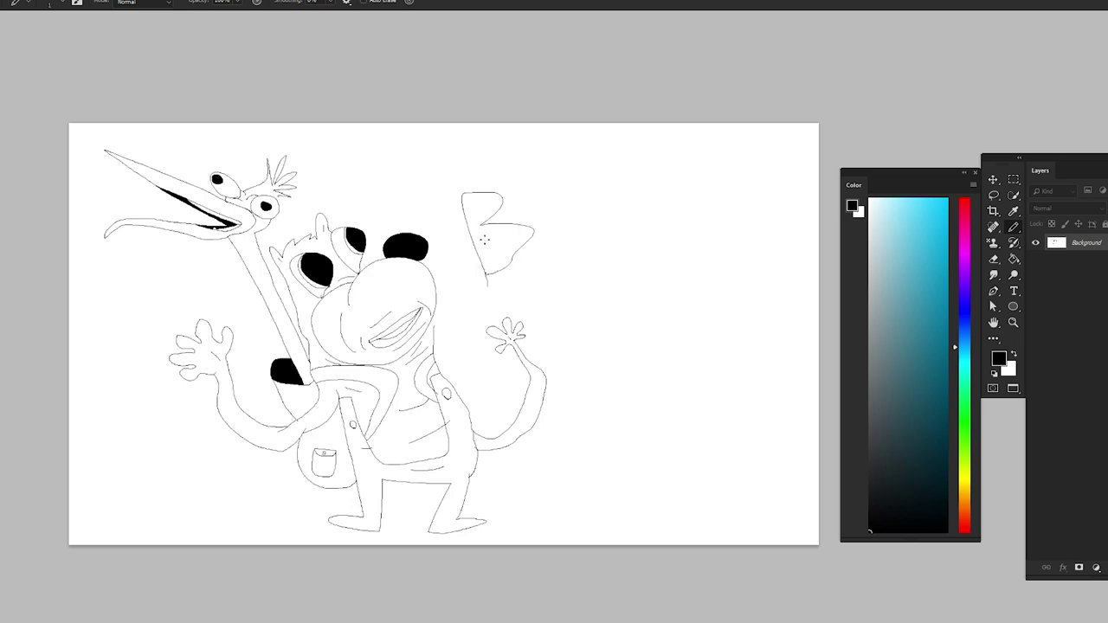
scroll(477, 213, up, 2)
mouse_move(540, 378)
mouse_down()
mouse_move(495, 112)
mouse_move(569, 132)
mouse_move(623, 245)
mouse_move(630, 398)
mouse_up()
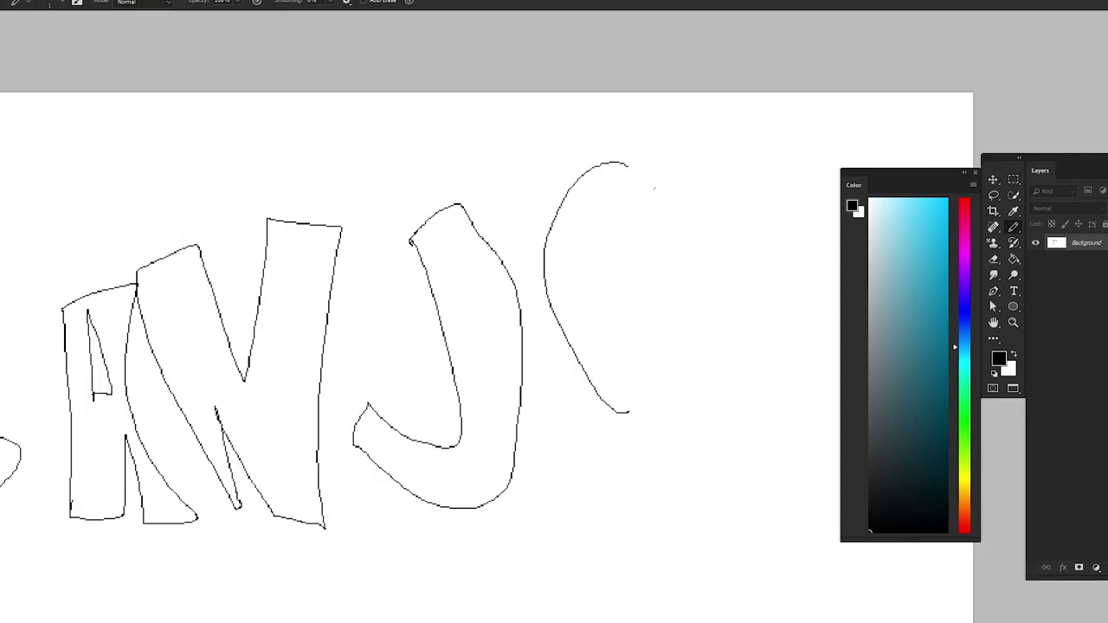
drag(654, 188, 630, 410)
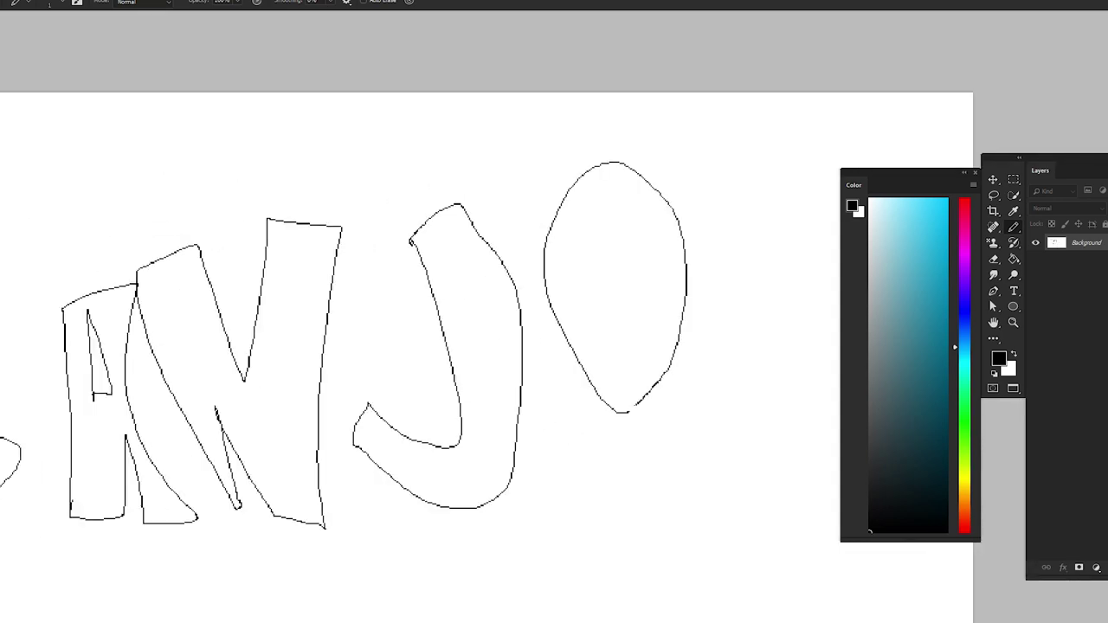
drag(607, 288, 627, 330)
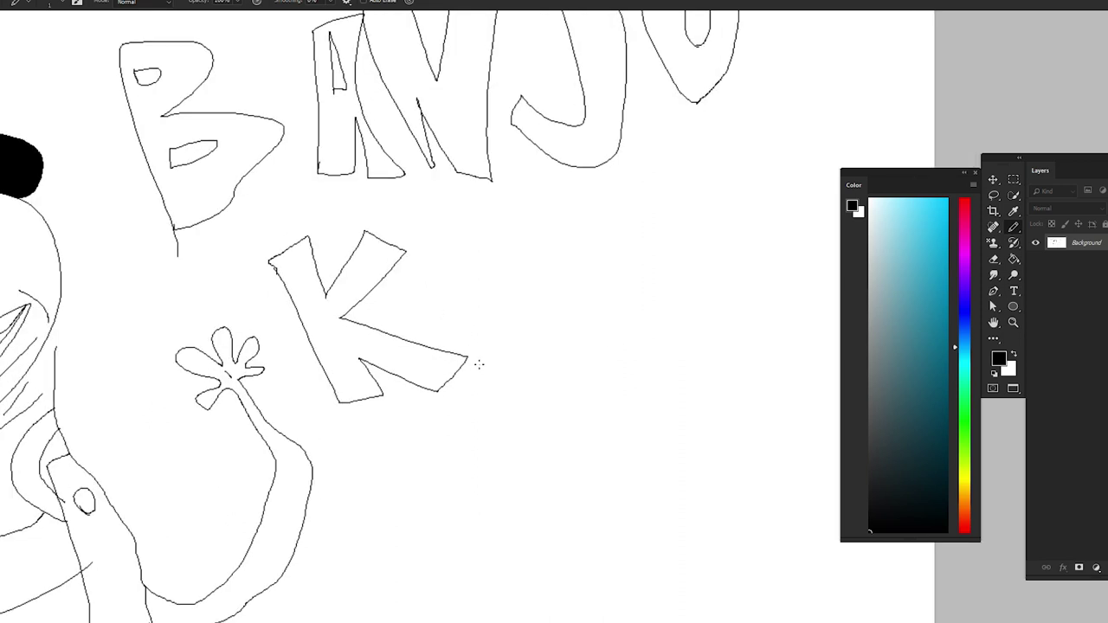
Draw the block letters for KAZOOIE IS RARIN' TO GO
mouse_move(479, 364)
mouse_down()
mouse_move(560, 306)
mouse_move(498, 259)
mouse_move(490, 361)
mouse_move(479, 364)
mouse_up()
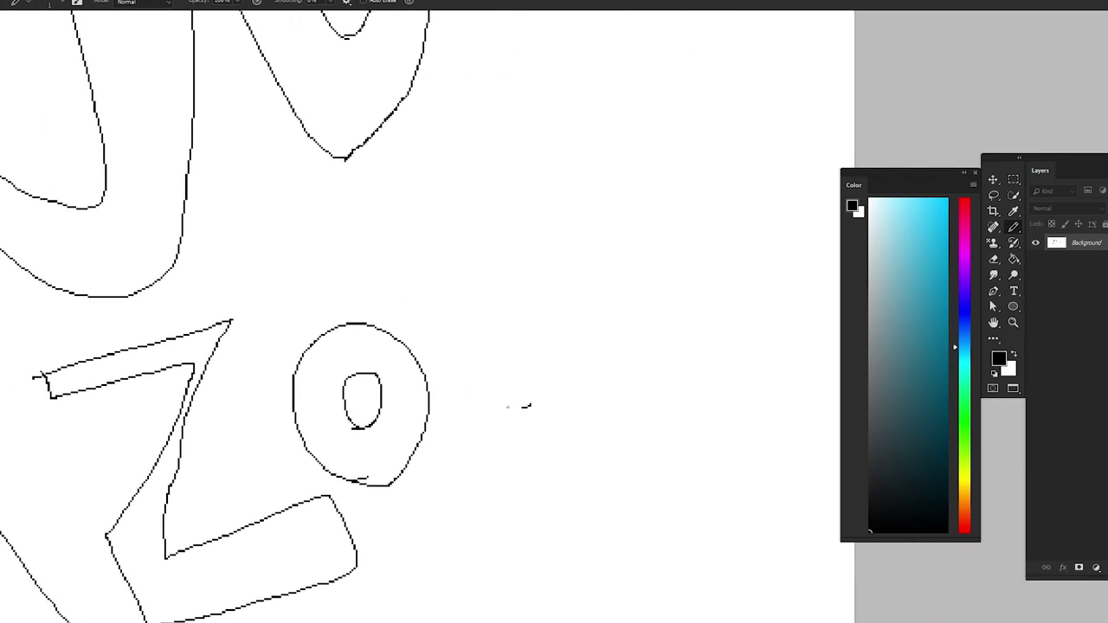
mouse_move(530, 404)
mouse_down()
mouse_move(582, 320)
mouse_move(530, 405)
mouse_up()
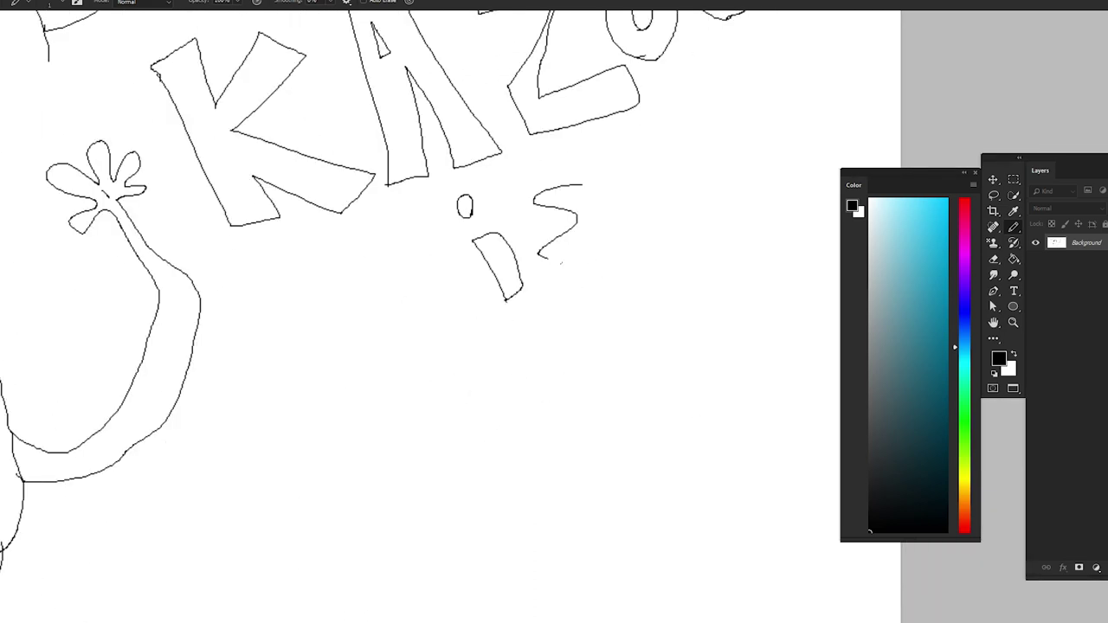
drag(563, 208, 585, 189)
mouse_move(244, 410)
mouse_down()
mouse_move(159, 249)
mouse_move(204, 247)
mouse_move(298, 298)
mouse_move(227, 281)
mouse_move(252, 379)
mouse_up()
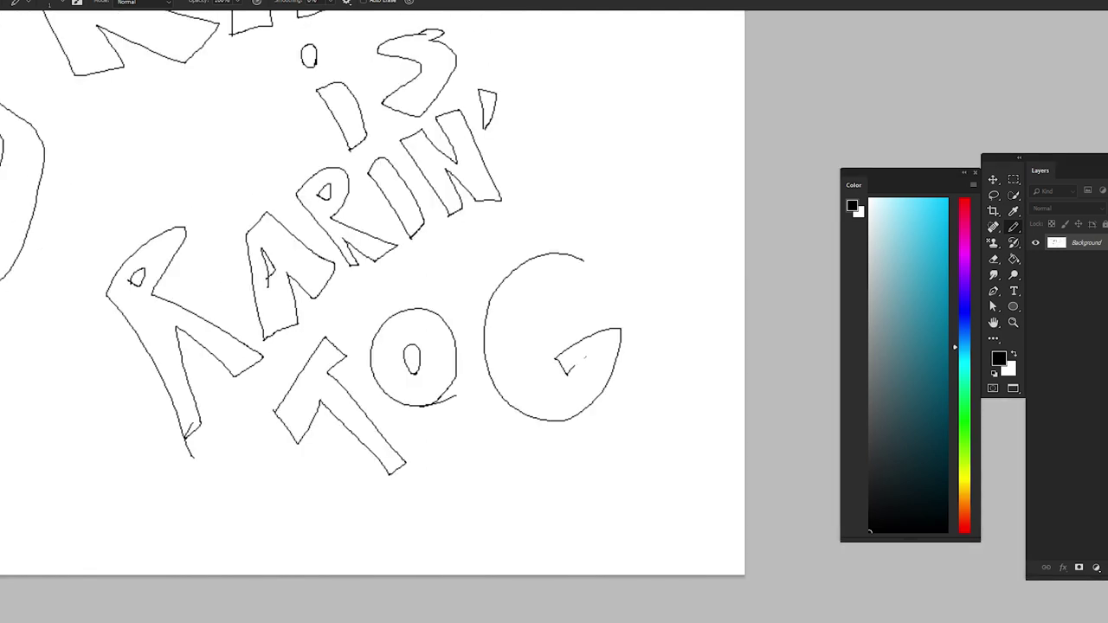
drag(584, 356, 559, 306)
mouse_move(673, 311)
mouse_down()
mouse_move(638, 308)
mouse_move(702, 294)
mouse_up()
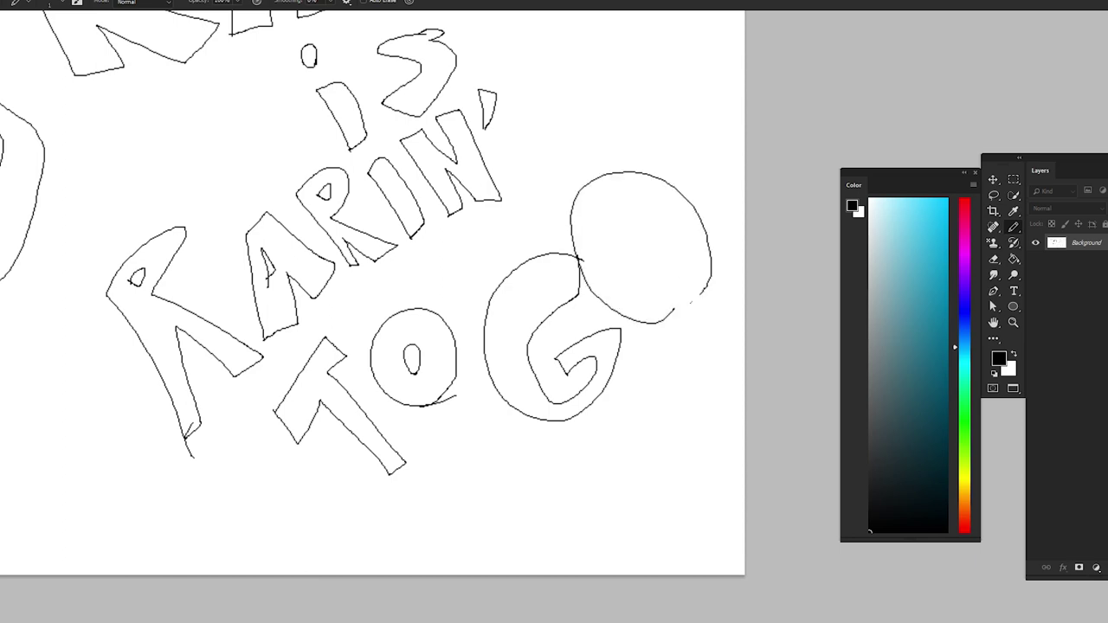
Add a 3D depth edge to the N of the lettering
scroll(640, 247, up, 1)
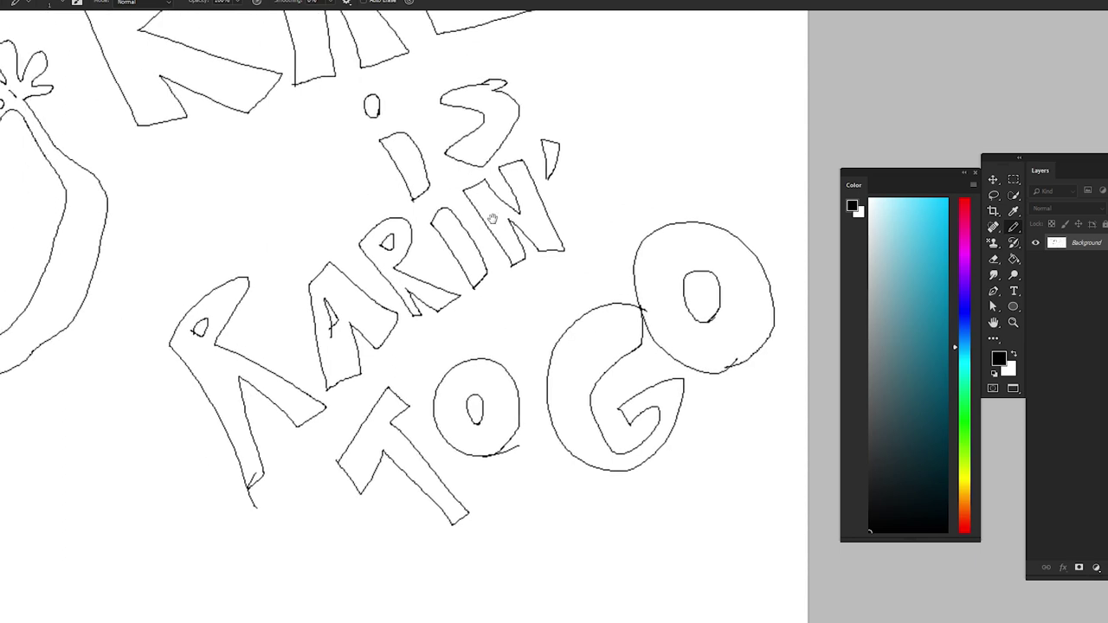
scroll(640, 247, up, 2)
scroll(640, 246, up, 2)
scroll(640, 246, up, 2)
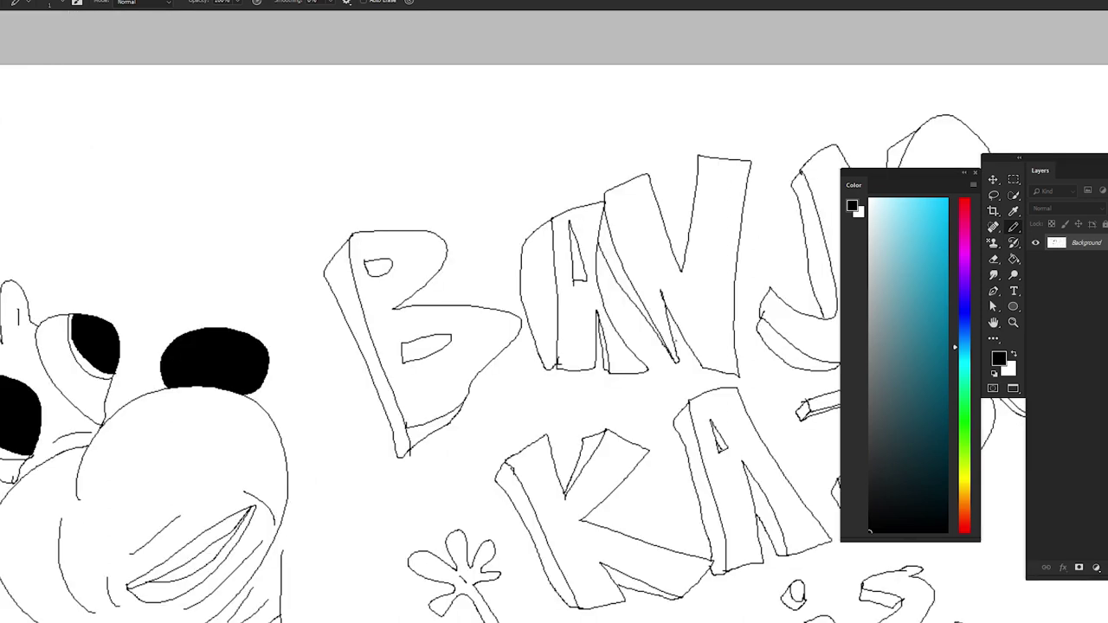
mouse_move(682, 159)
mouse_down()
mouse_move(673, 256)
mouse_move(528, 329)
mouse_up()
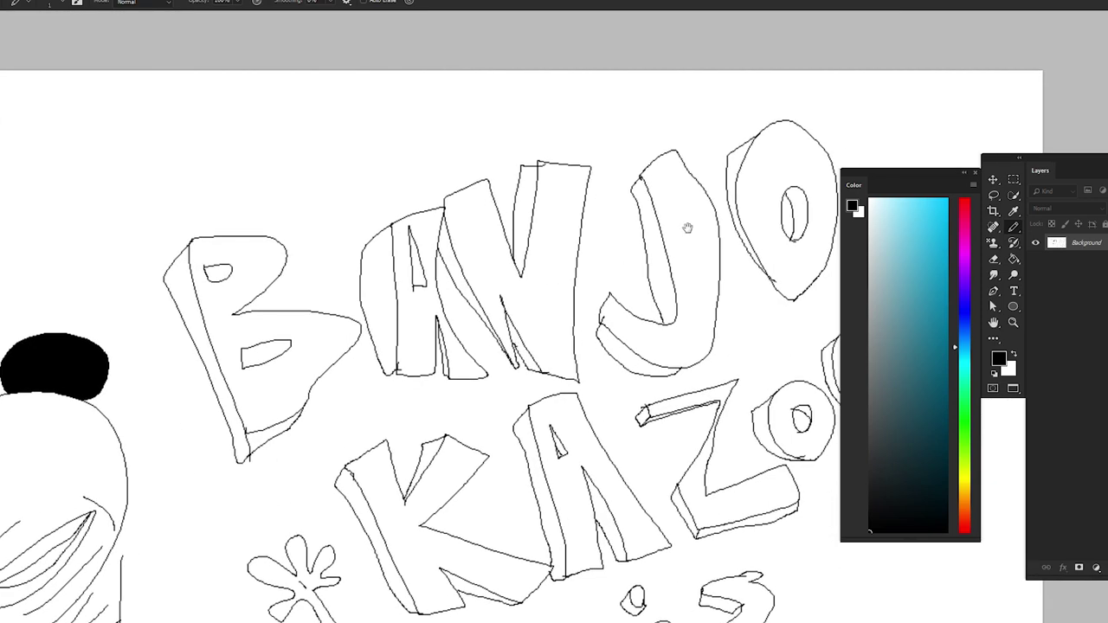
scroll(686, 228, down, 5)
Exit full screen and draw the feathers of the bird's large left wing
key(f)
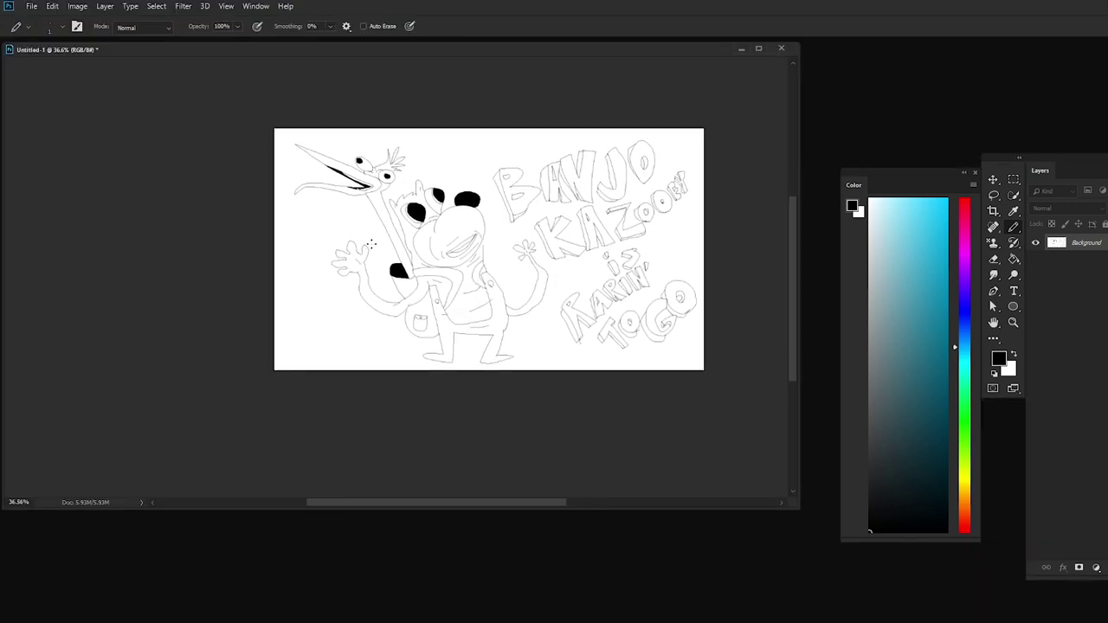
scroll(370, 245, up, 4)
scroll(370, 245, up, 1)
mouse_move(570, 367)
mouse_down()
mouse_move(410, 194)
mouse_move(149, 104)
mouse_move(158, 135)
mouse_move(178, 143)
mouse_up()
drag(214, 163, 436, 293)
scroll(436, 294, down, 2)
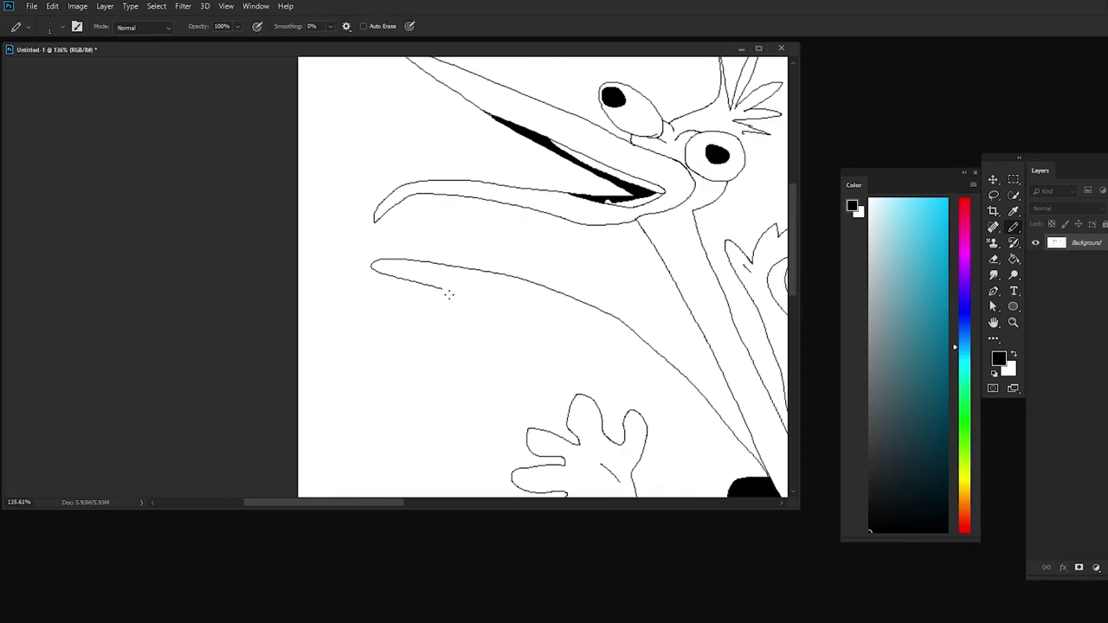
mouse_move(354, 288)
mouse_down()
mouse_move(298, 344)
mouse_move(381, 385)
mouse_move(450, 439)
mouse_move(644, 373)
mouse_up()
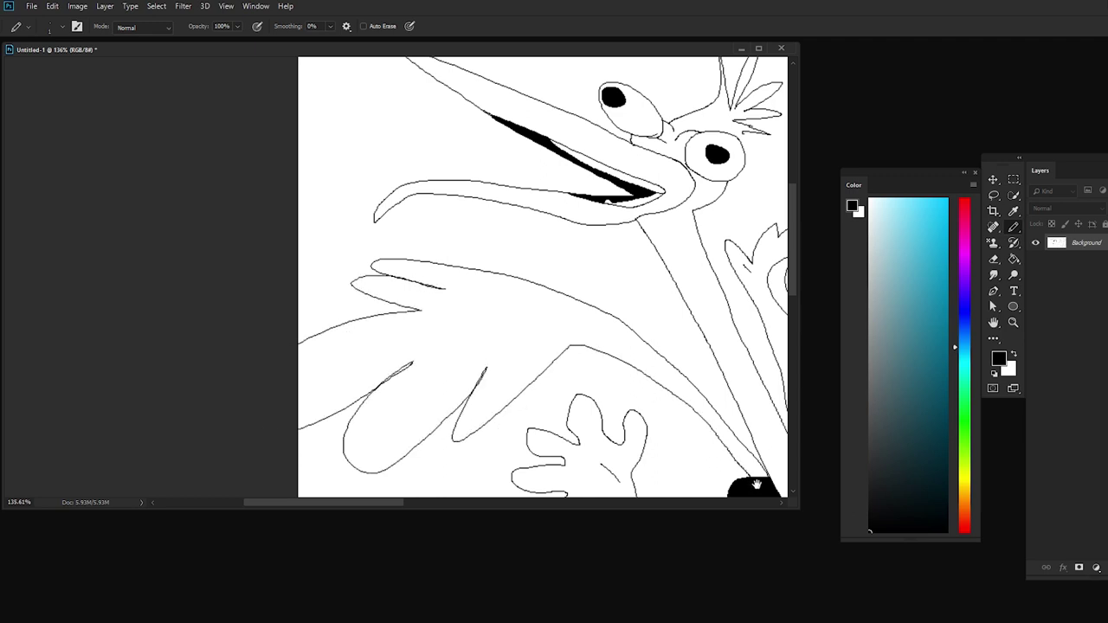
Draw an extra line beside the frog's mouth
drag(755, 484, 635, 500)
scroll(407, 243, down, 5)
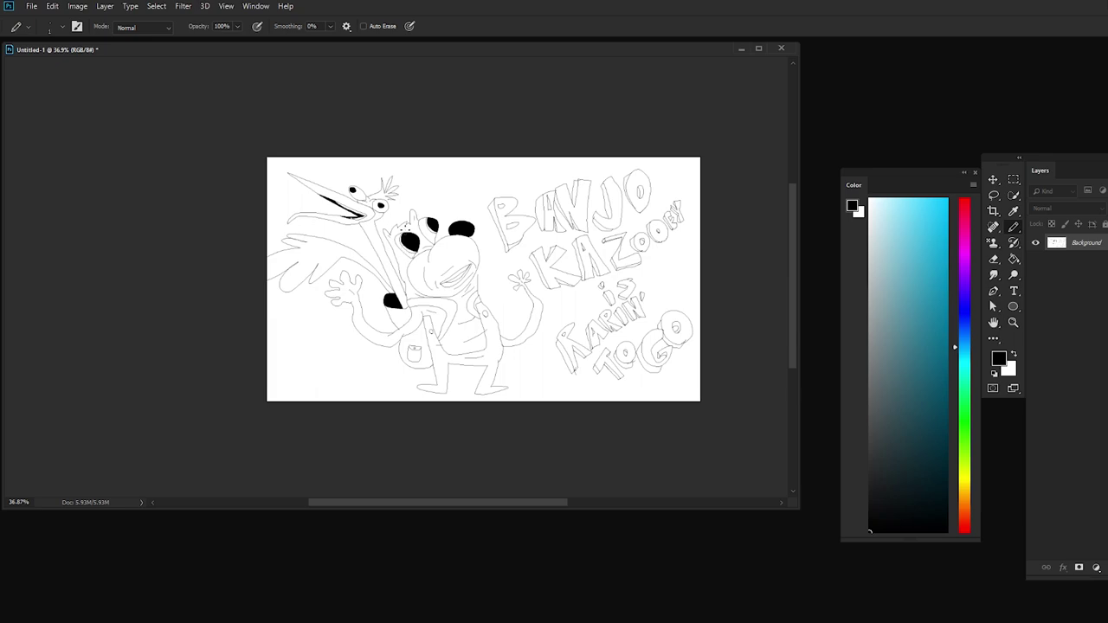
scroll(437, 229, up, 2)
scroll(437, 230, up, 2)
scroll(437, 229, up, 2)
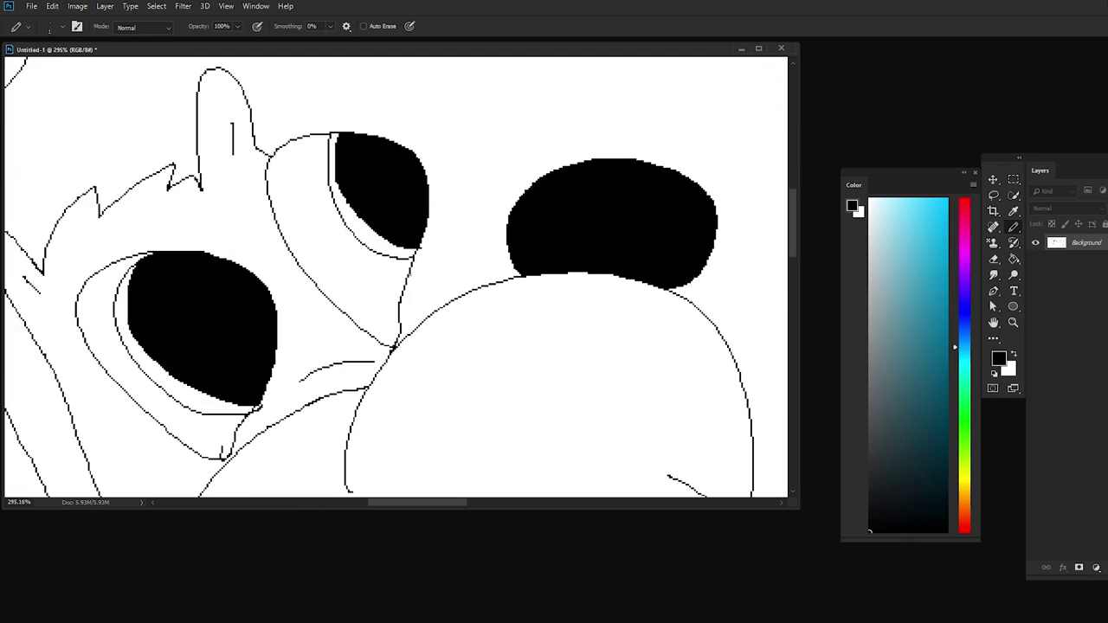
scroll(435, 225, down, 2)
scroll(435, 225, down, 2)
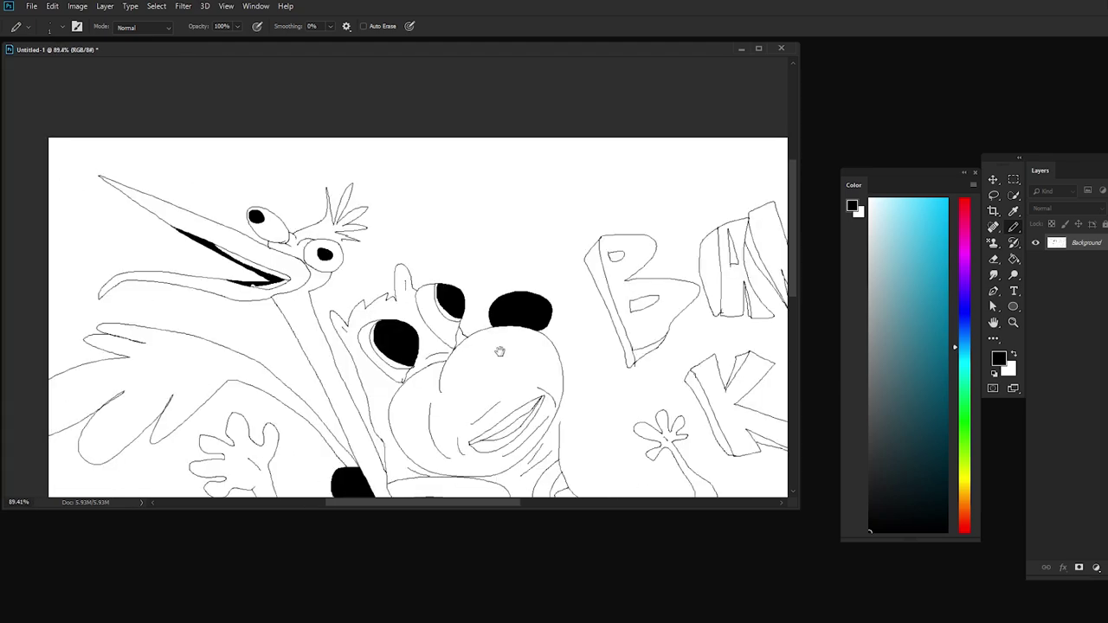
scroll(434, 225, up, 1)
scroll(435, 225, down, 2)
scroll(434, 225, down, 1)
scroll(434, 225, up, 1)
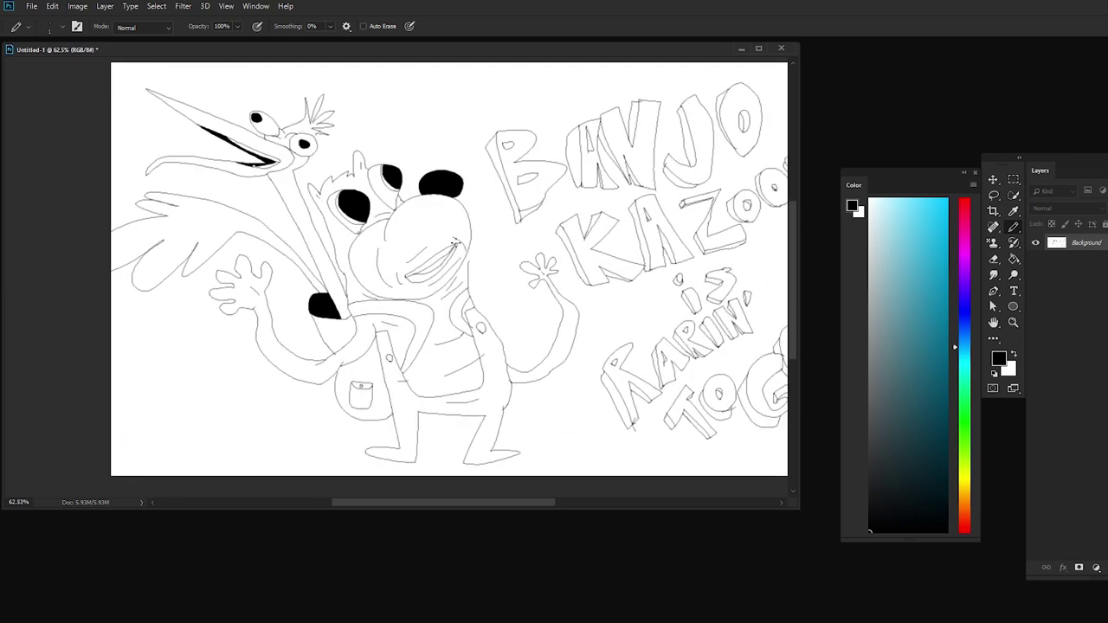
scroll(435, 225, up, 1)
scroll(434, 225, up, 2)
drag(467, 229, 436, 291)
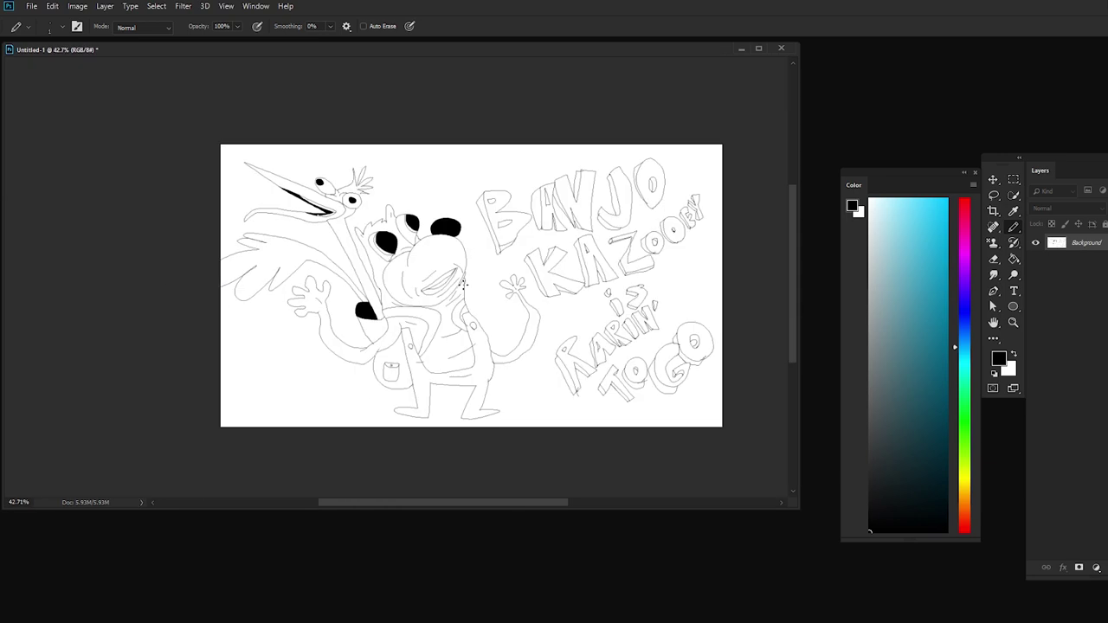
Fill the gap by the eye and the right arm region with brown
click(389, 208)
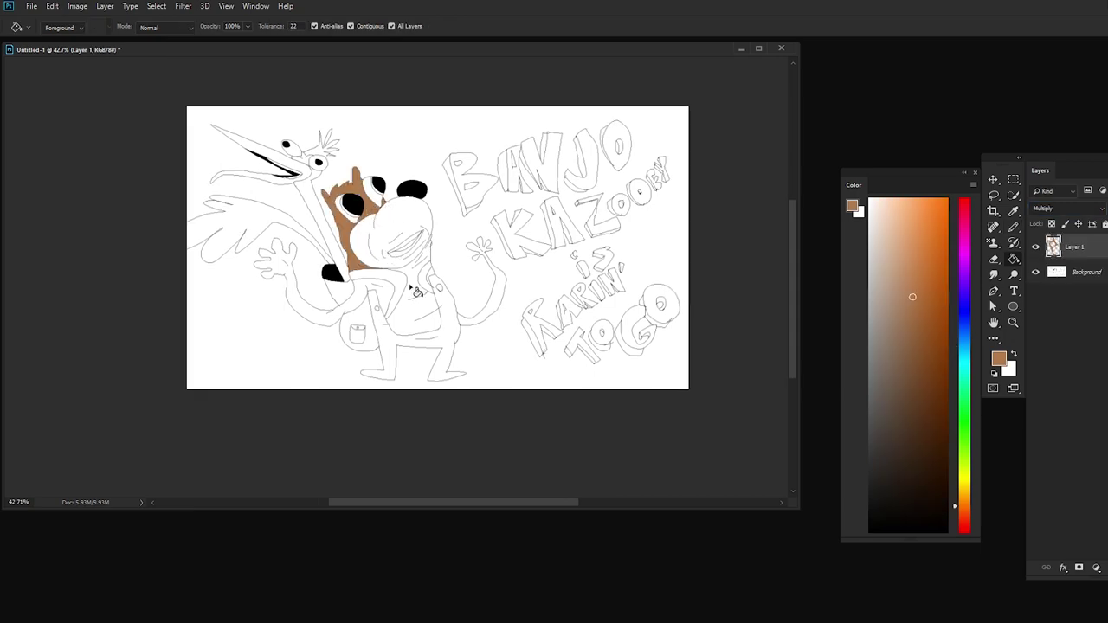
scroll(416, 292, up, 5)
drag(428, 236, 349, 75)
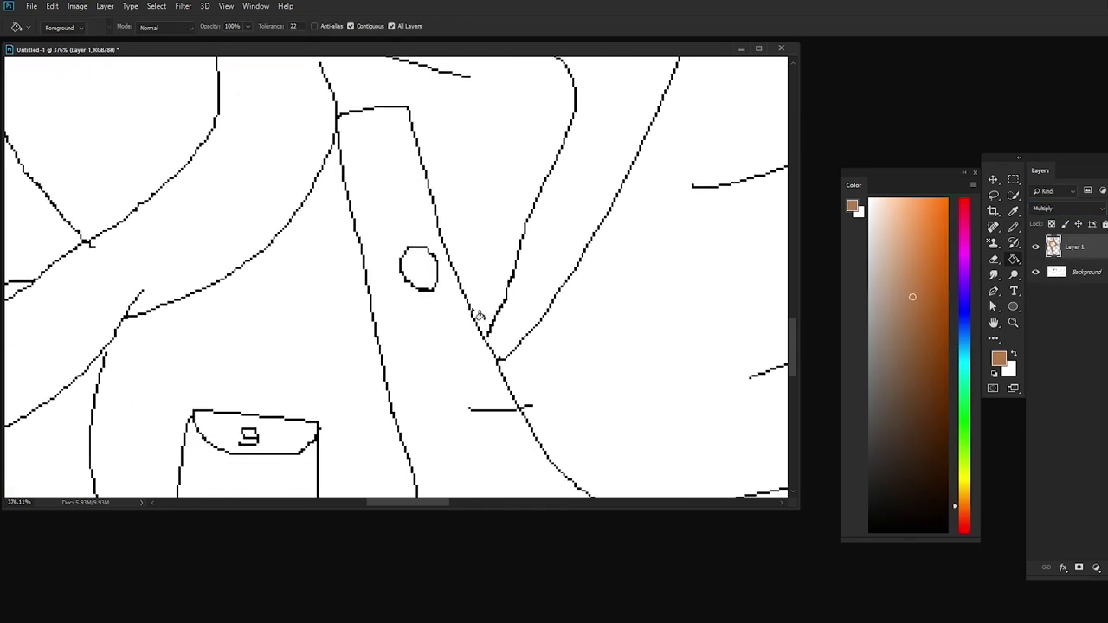
key(b)
key(ctrl+z)
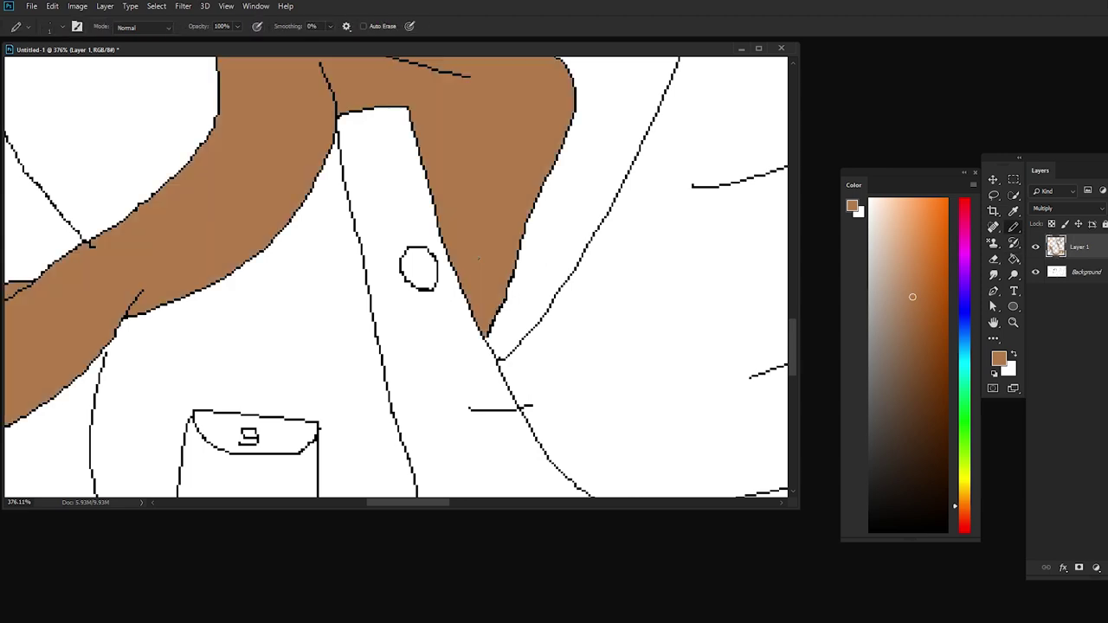
scroll(572, 250, down, 3)
key(g)
click(705, 285)
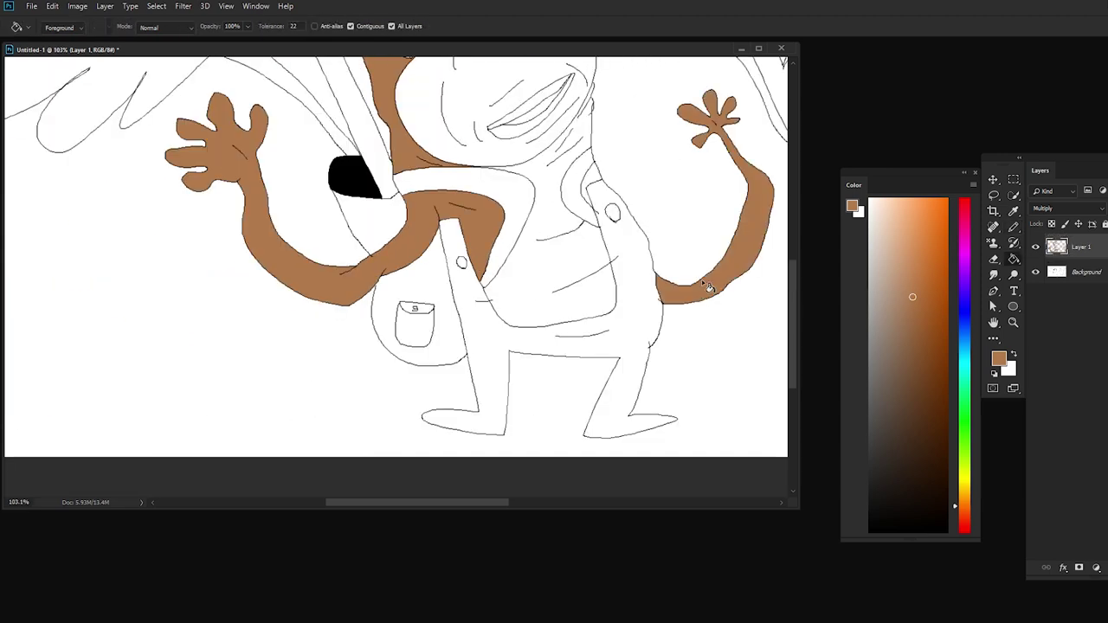
Check the remaining torso and shoulder areas with the Paint Bucket, then start picking light pink
scroll(657, 311, down, 3)
scroll(615, 346, up, 2)
scroll(515, 235, up, 2)
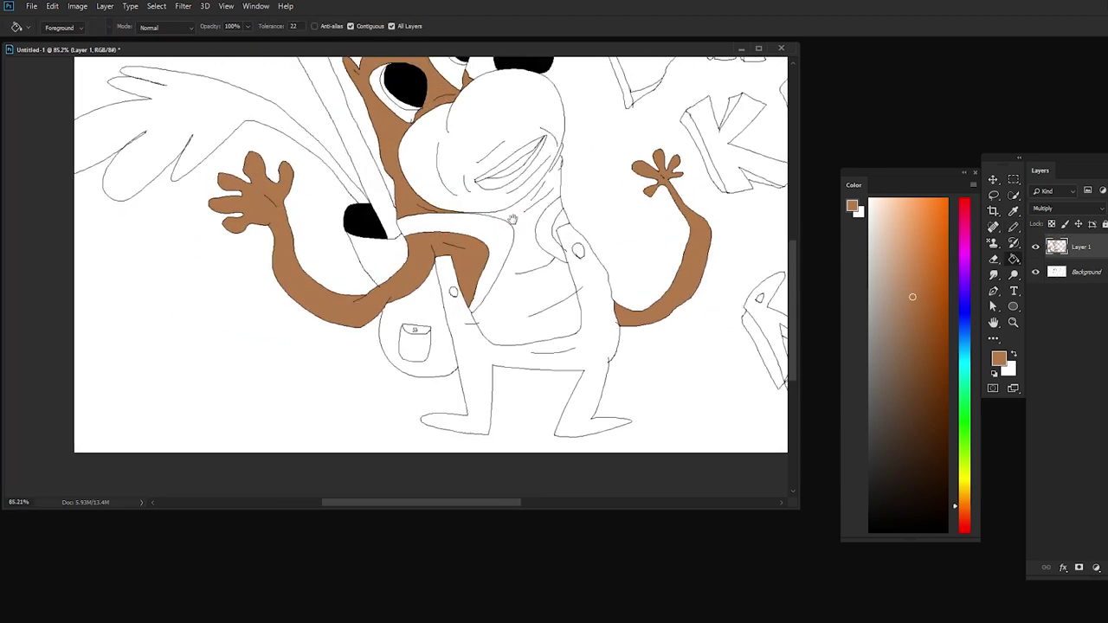
scroll(519, 260, up, 2)
scroll(551, 287, down, 3)
scroll(523, 281, up, 2)
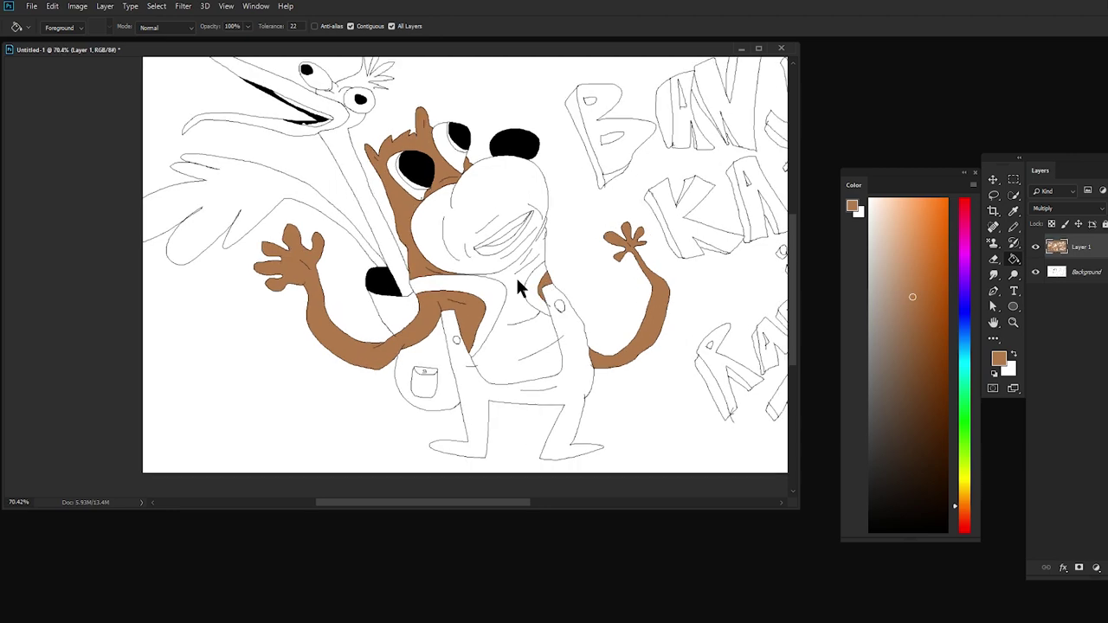
scroll(549, 246, up, 4)
scroll(555, 236, up, 2)
key(b)
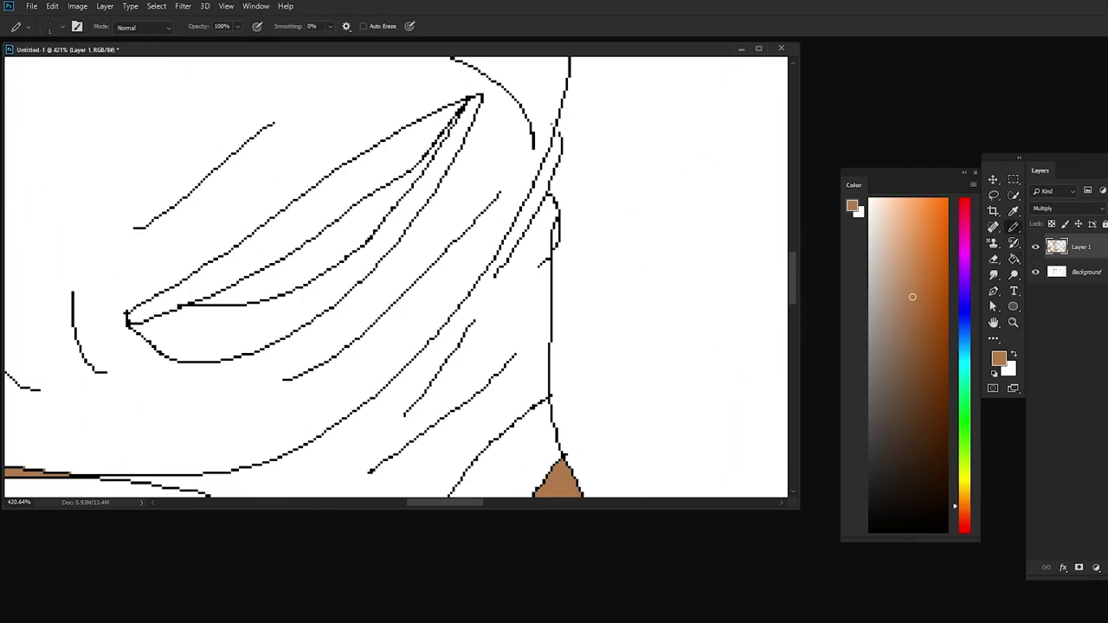
key(g)
scroll(527, 278, down, 2)
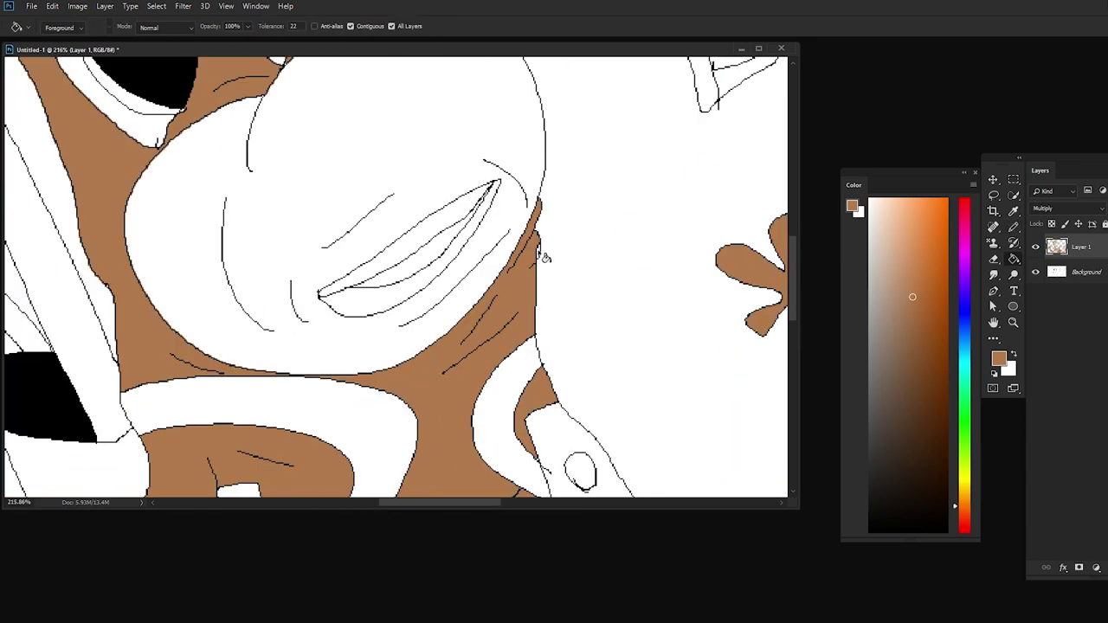
scroll(541, 259, down, 3)
scroll(537, 264, down, 1)
scroll(532, 267, down, 2)
scroll(515, 271, up, 2)
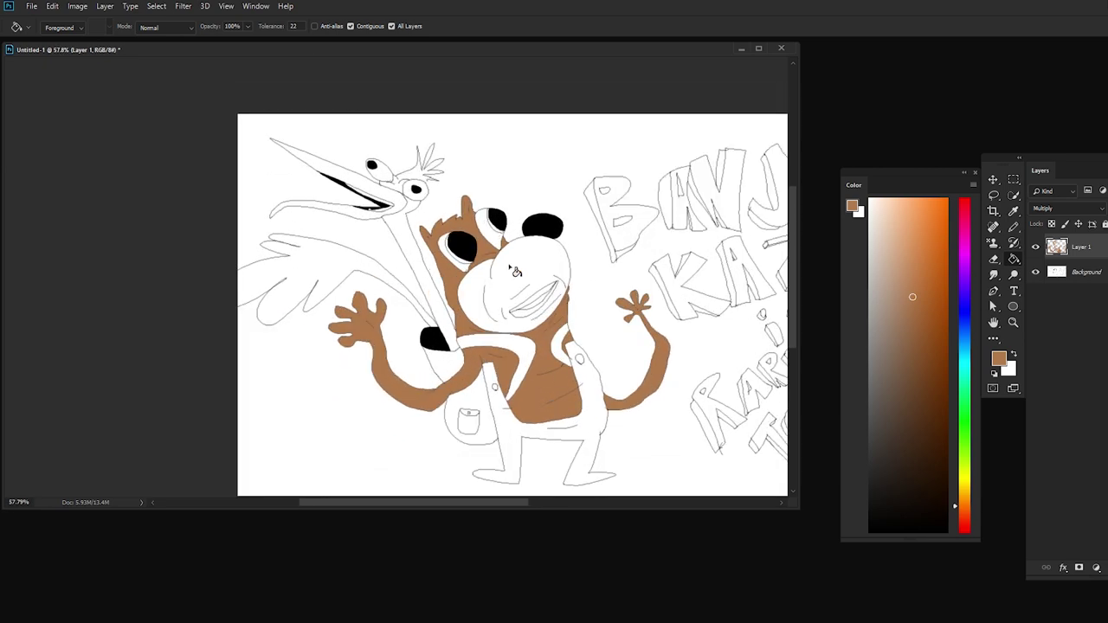
drag(908, 310, 904, 410)
Pick light pink and fill the bear's snout
drag(954, 468, 954, 523)
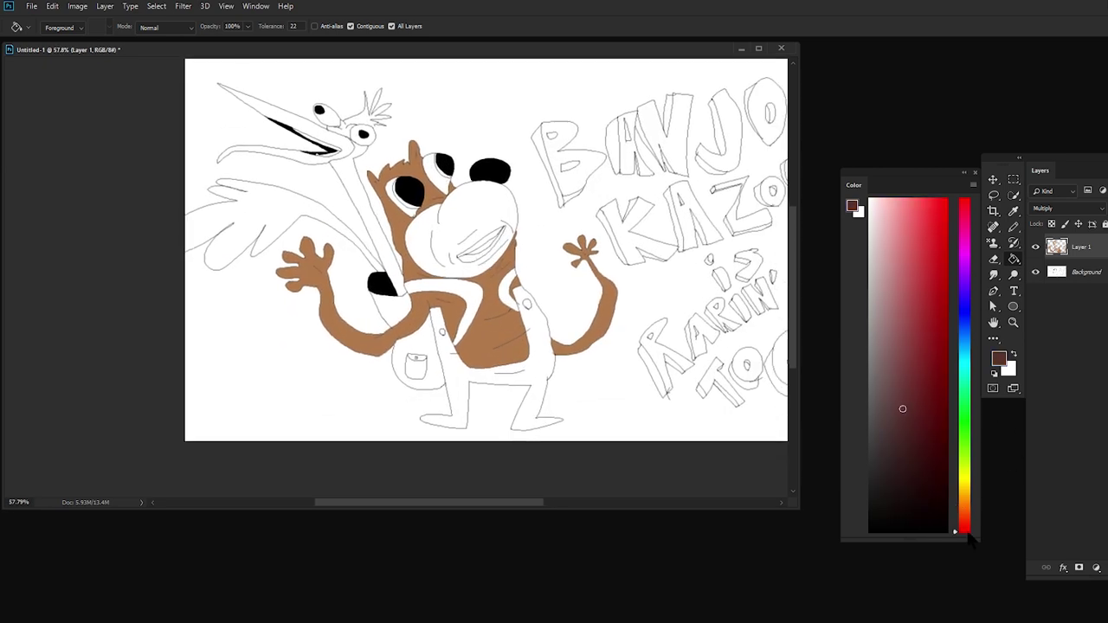
drag(903, 410, 885, 206)
click(489, 223)
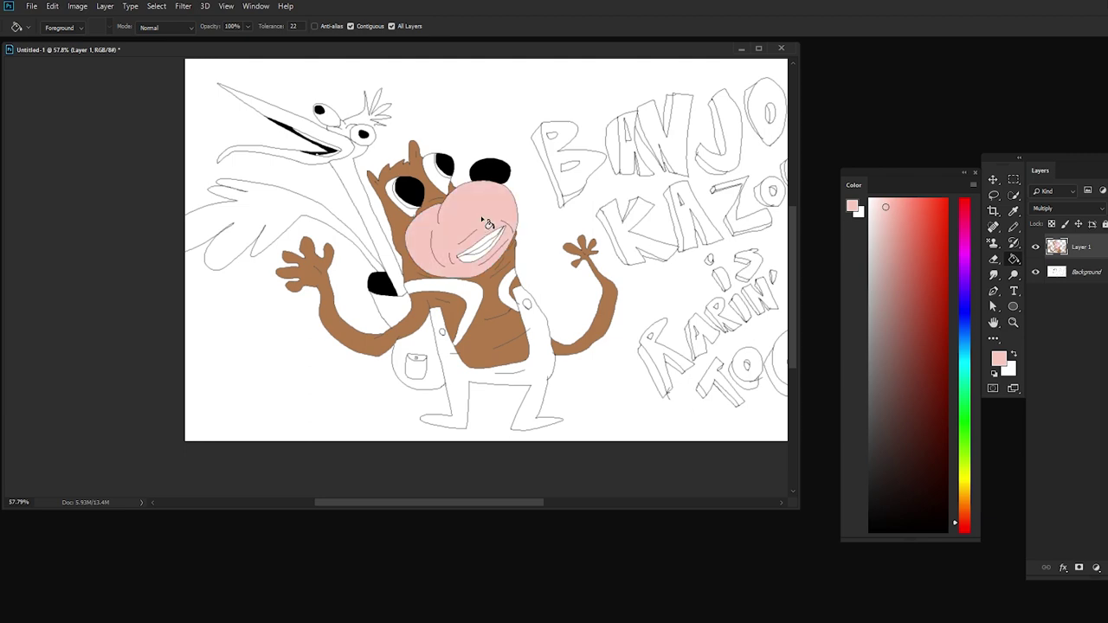
scroll(476, 218, down, 3)
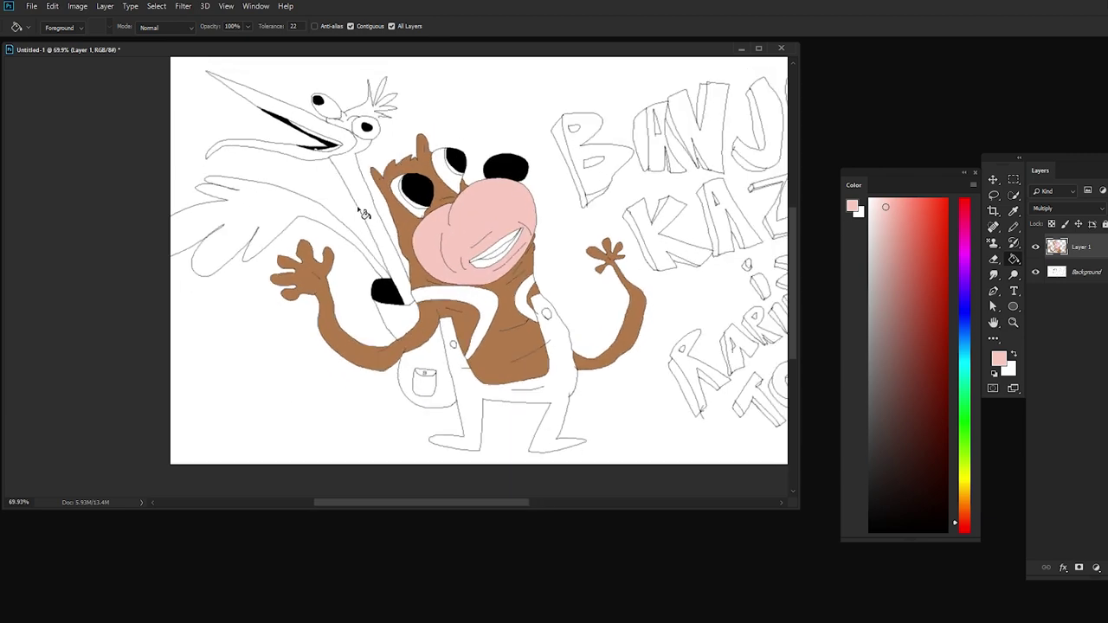
Pick orange-red and fill the bird's neck, undoing a fill that flooded the background
drag(896, 256, 931, 240)
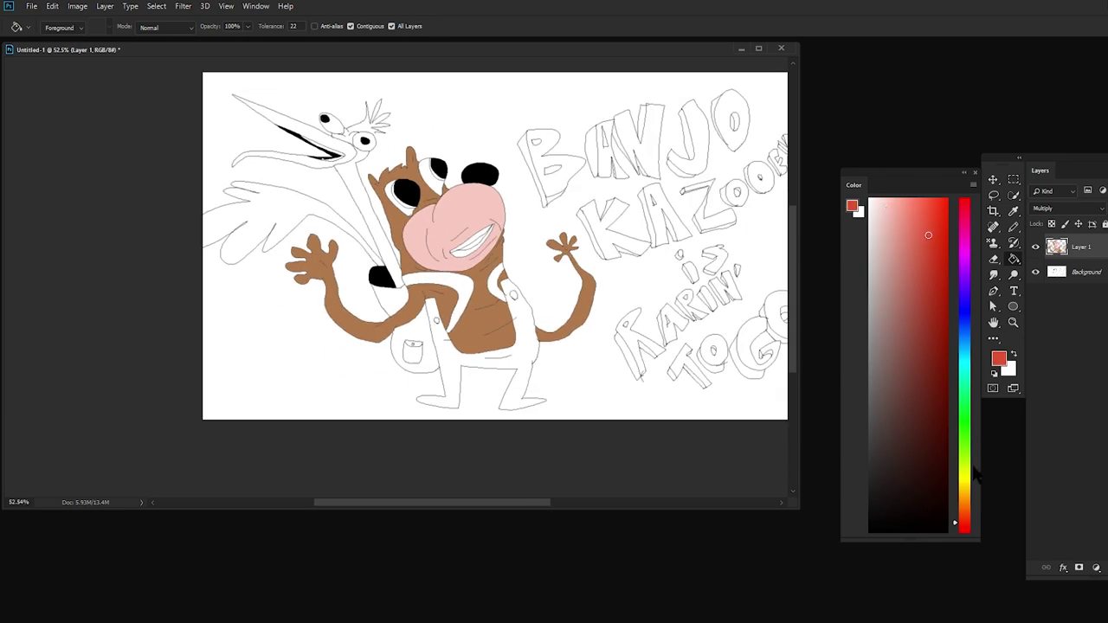
click(968, 516)
click(344, 177)
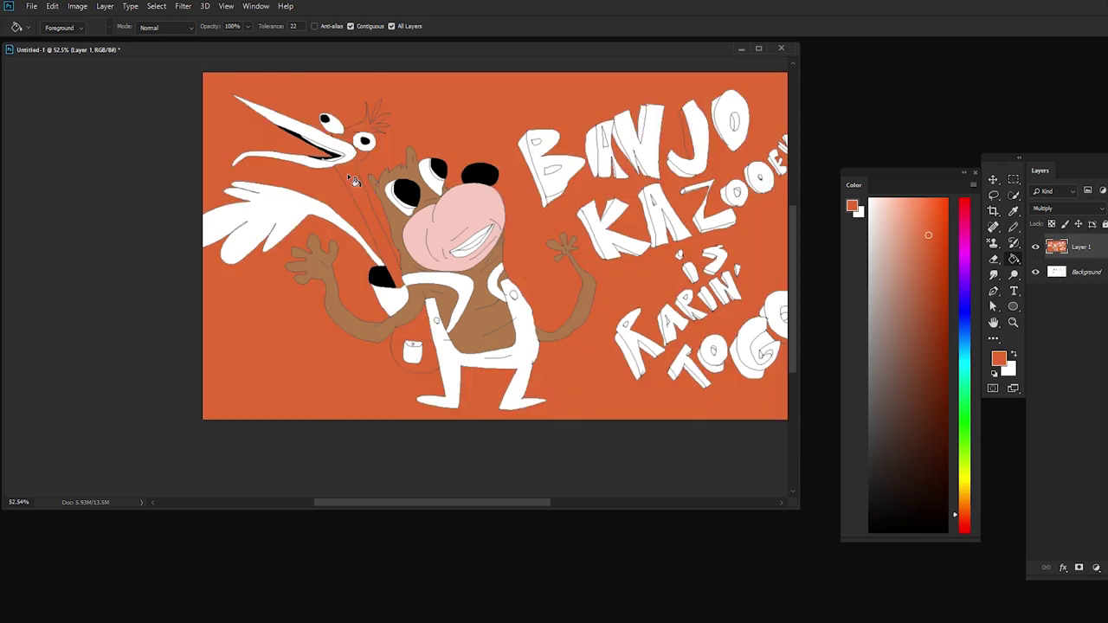
key(ctrl+z)
click(368, 256)
Paint orange along the bird's head crest with the Pencil
scroll(391, 260, up, 5)
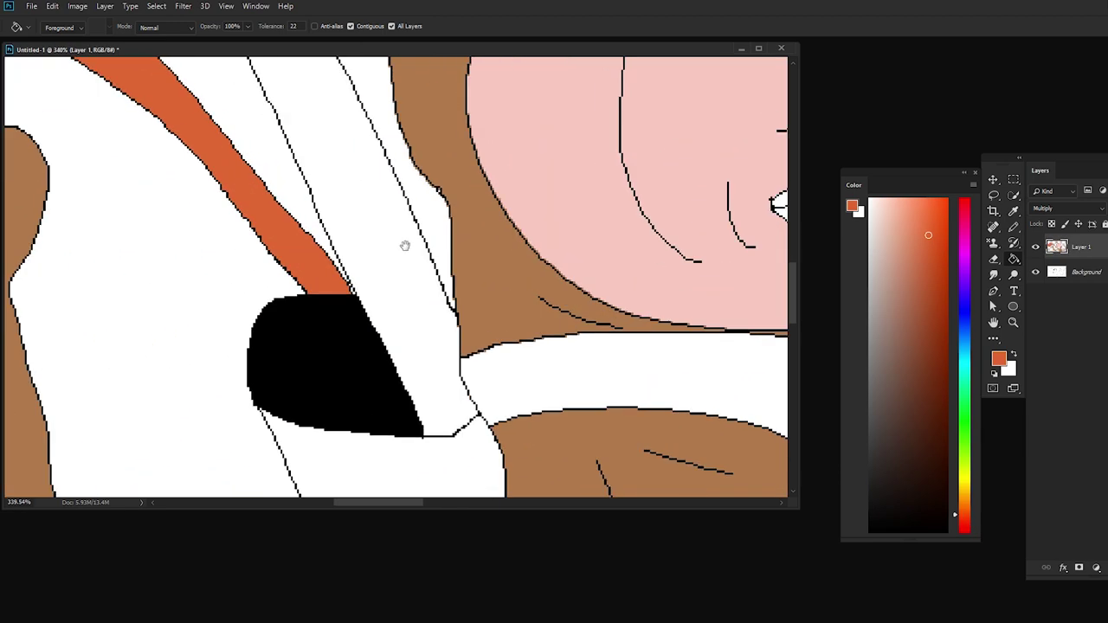
scroll(394, 251, up, 5)
scroll(407, 260, up, 5)
scroll(438, 289, up, 3)
scroll(563, 209, up, 3)
key(b)
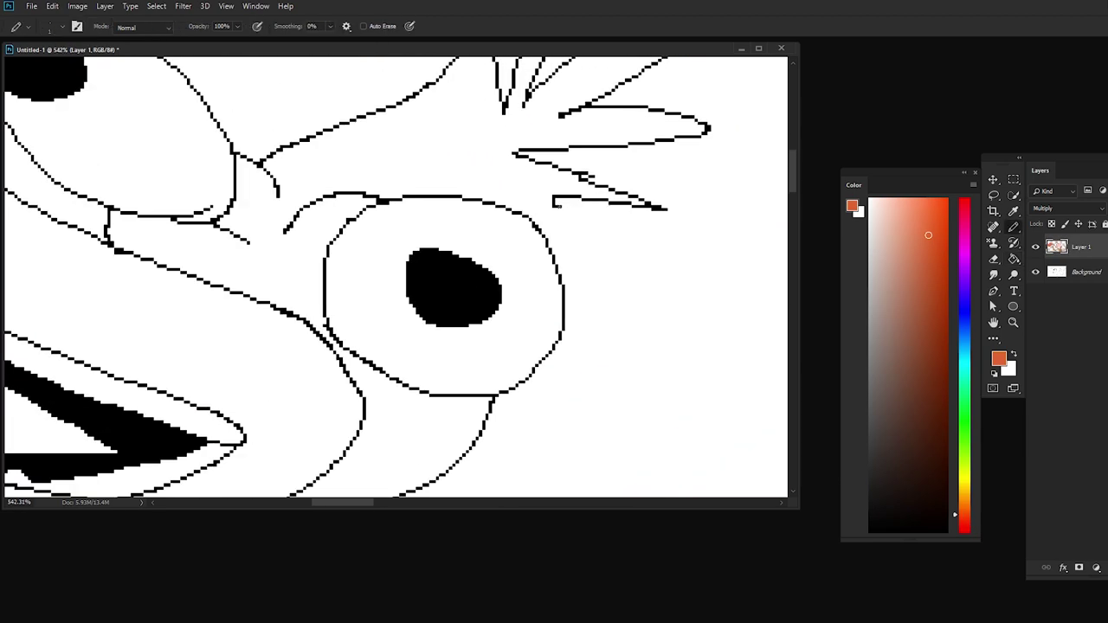
drag(588, 222, 544, 228)
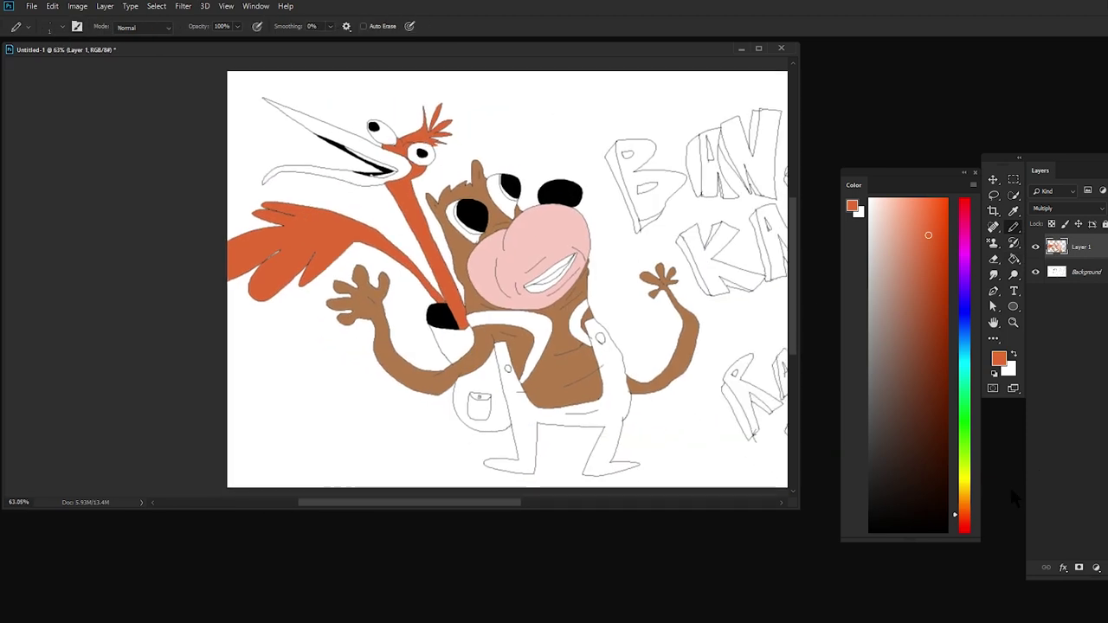
Fill the backpack and its straps yellow-orange, undoing a fill that flooded the background
click(961, 492)
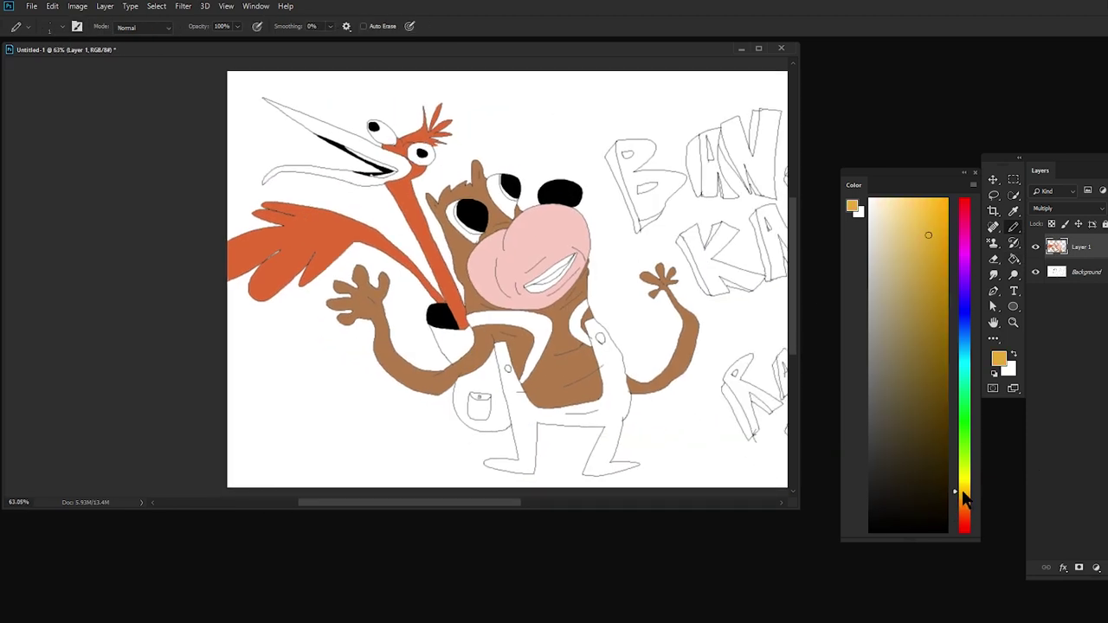
click(939, 224)
key(g)
click(497, 393)
key(ctrl+z)
click(537, 333)
click(580, 335)
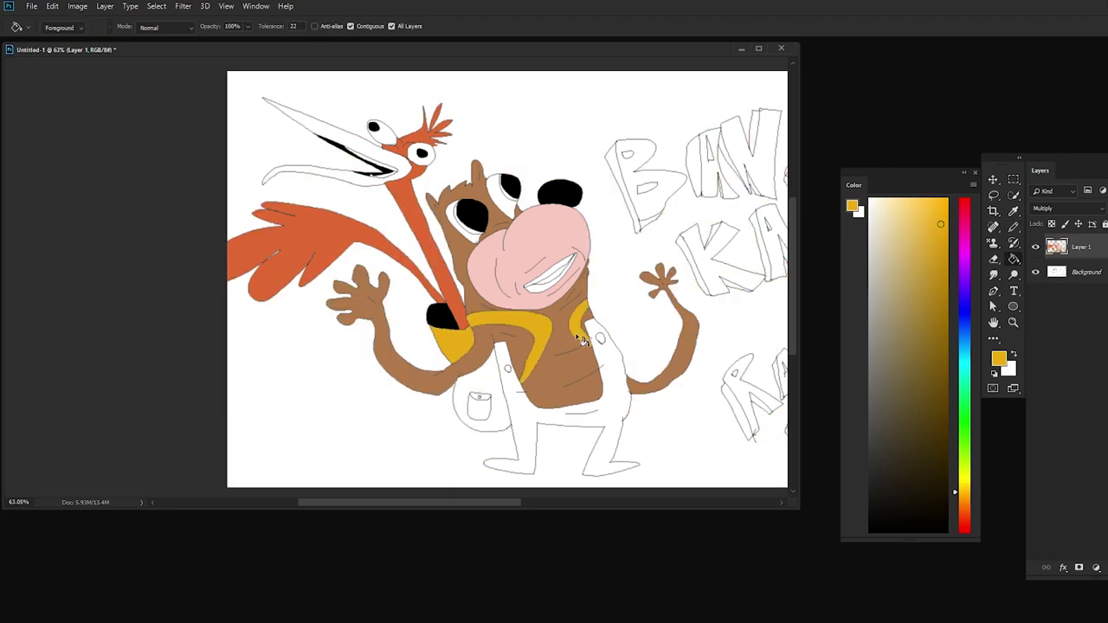
Try filling the lower backpack yellow, undoing the fill that leaked into the white area
scroll(582, 340, up, 2)
scroll(492, 352, up, 3)
scroll(339, 208, up, 2)
scroll(361, 241, up, 2)
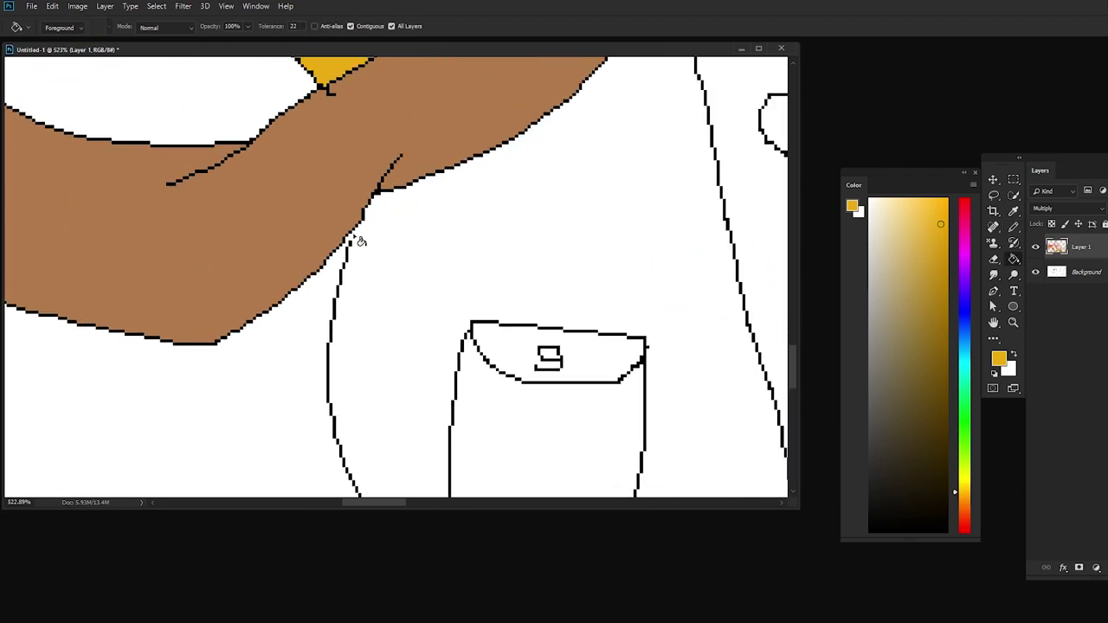
key(b)
key(g)
click(403, 252)
key(ctrl+z)
scroll(403, 252, down, 5)
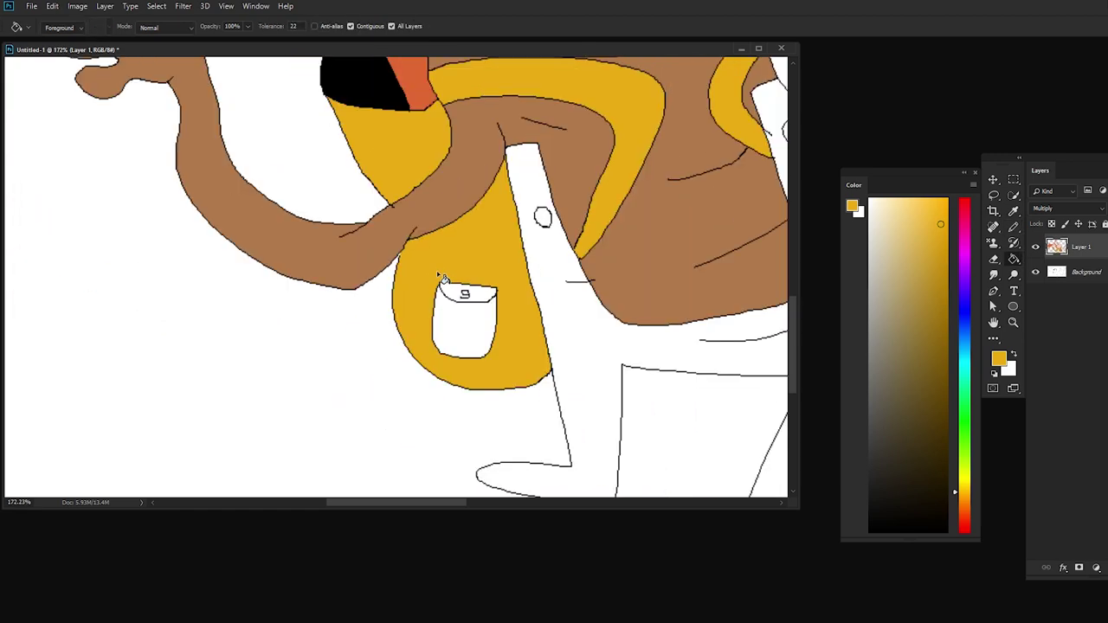
scroll(403, 252, down, 4)
Fill the bear's overalls blue
click(966, 335)
click(922, 271)
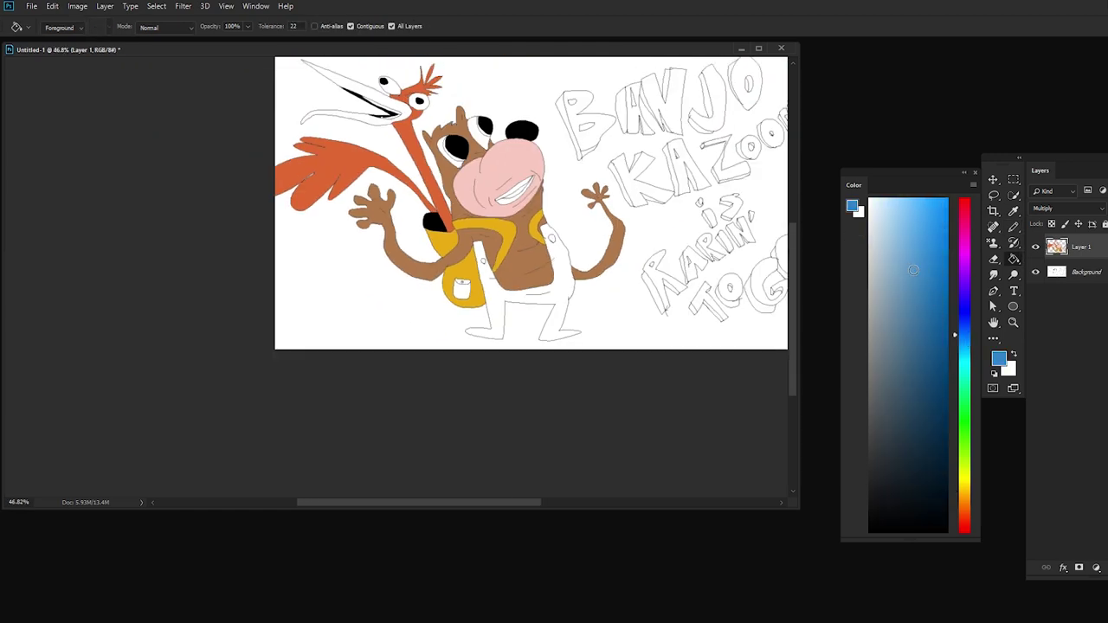
click(566, 288)
scroll(479, 246, up, 2)
scroll(489, 276, up, 3)
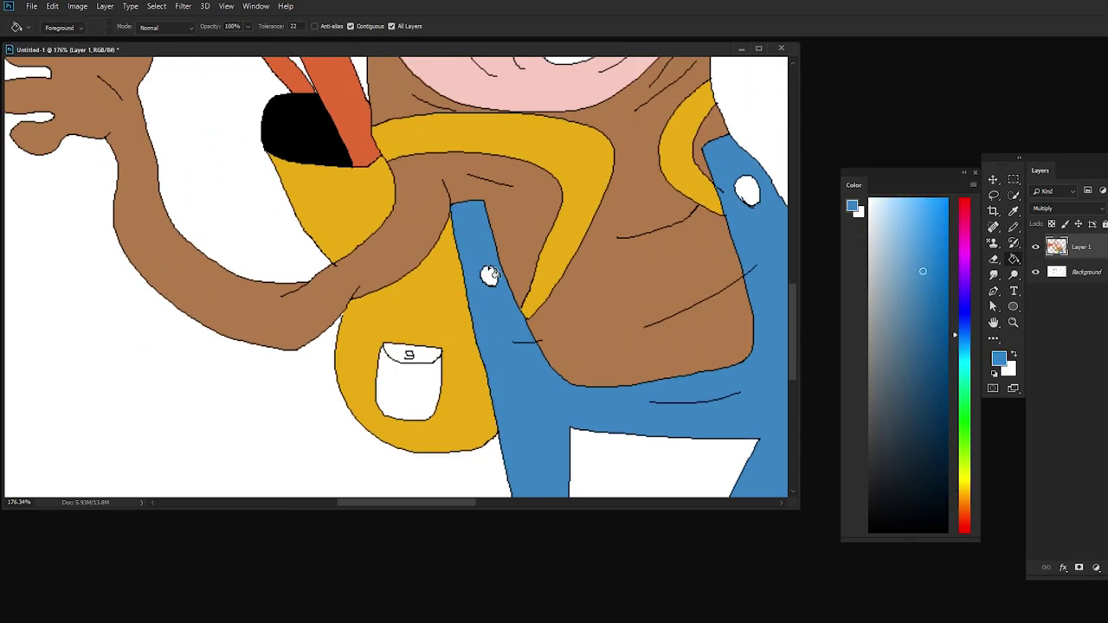
Fill the pocket and its flap yellow and both strap button holes blue
alt+click(465, 394)
click(428, 385)
click(418, 359)
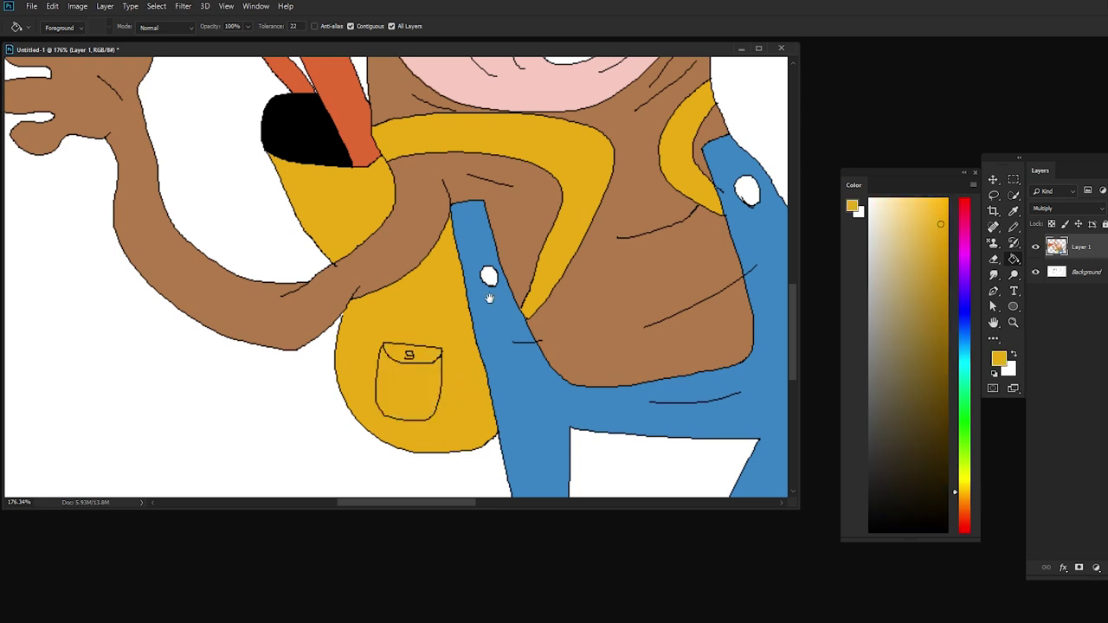
drag(489, 297, 416, 319)
alt+click(417, 320)
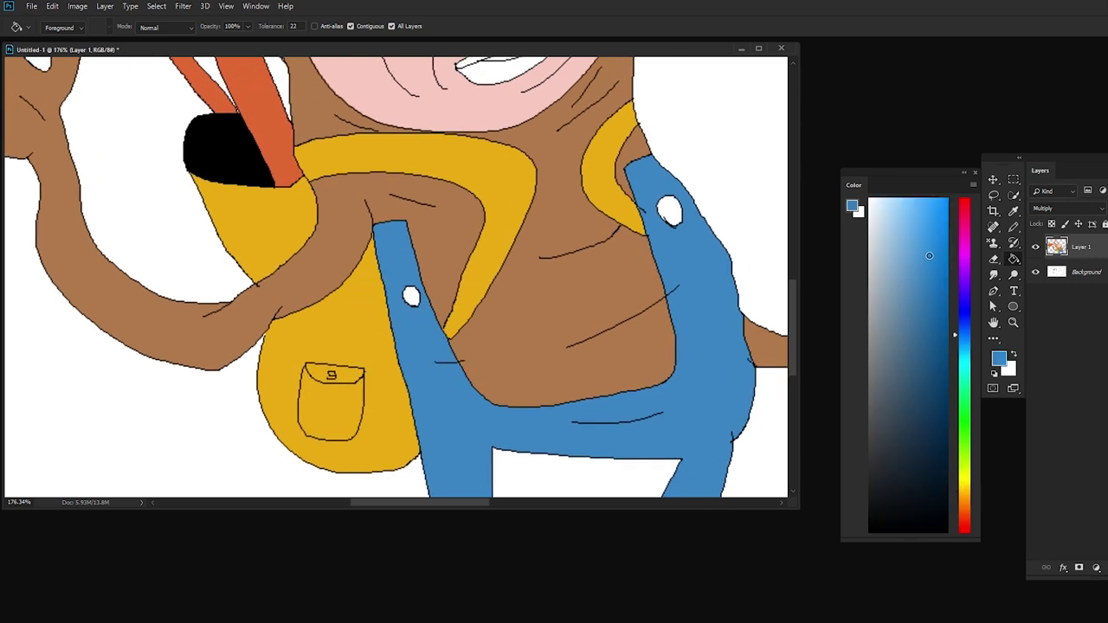
click(412, 300)
click(681, 215)
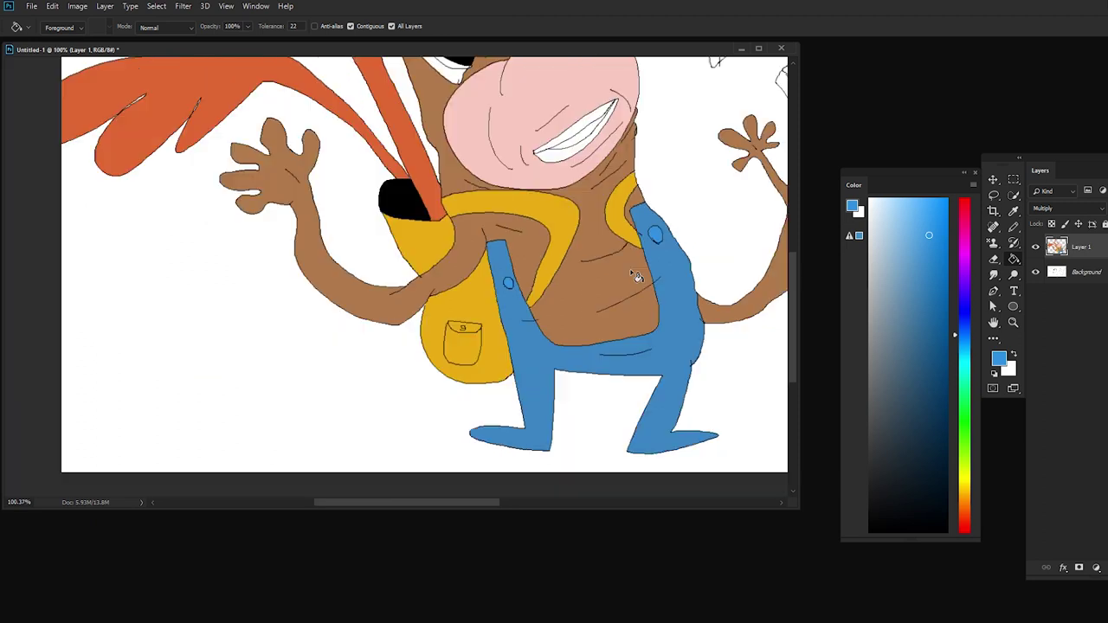
Fill the bird's beak orange, then recolour it yellow
scroll(519, 225, down, 10)
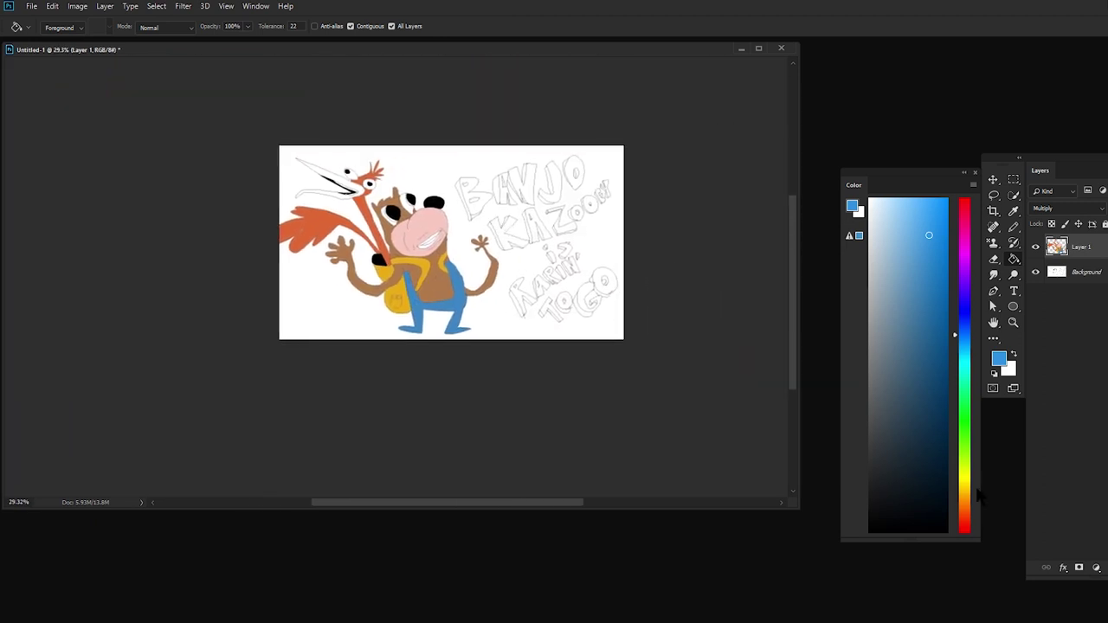
click(964, 499)
click(938, 225)
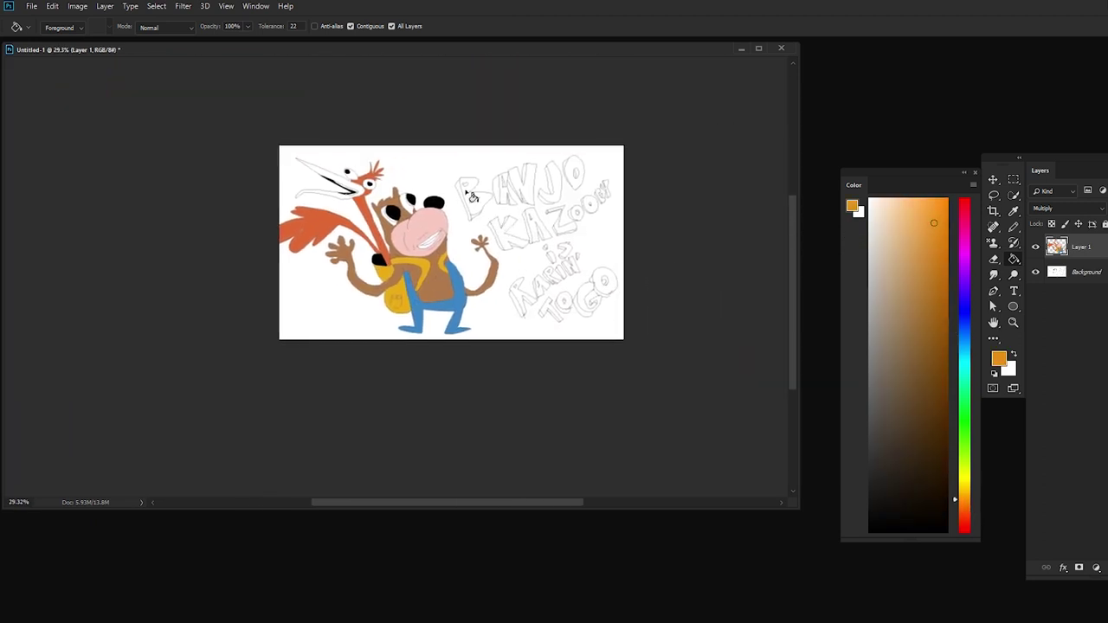
click(338, 177)
scroll(393, 195, up, 1)
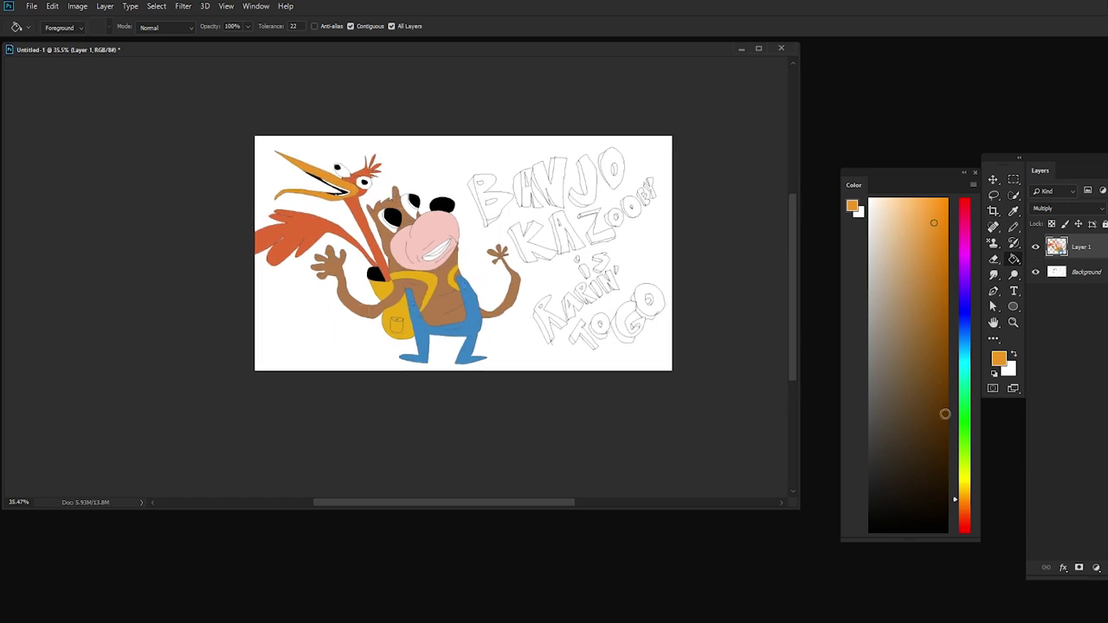
click(965, 489)
click(342, 186)
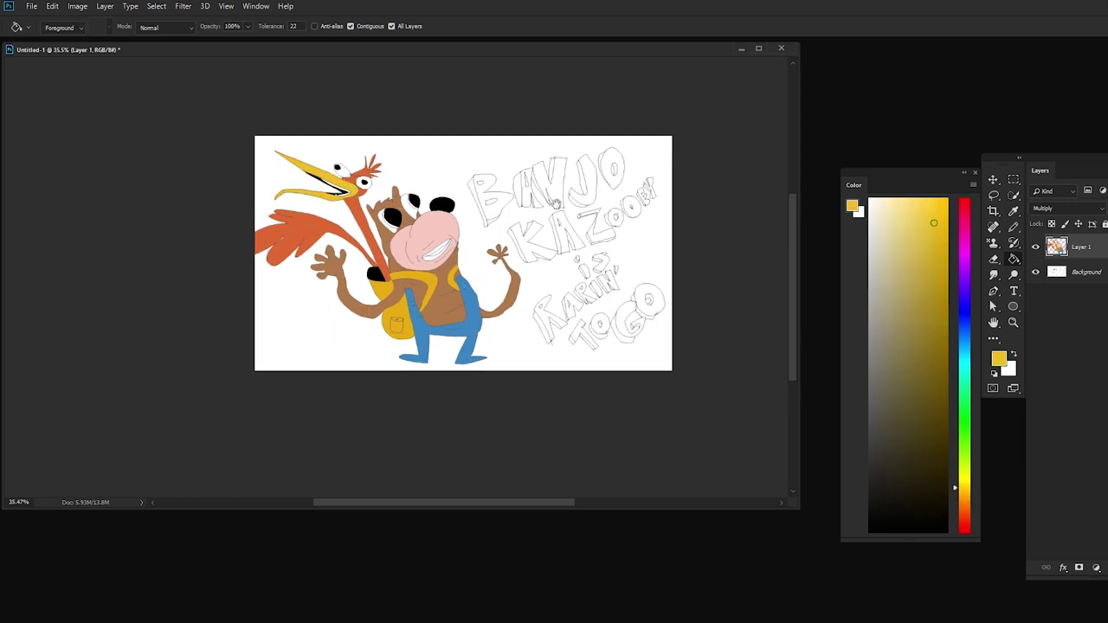
Undo a yellow fill on the letter B and choose green instead
scroll(468, 190, up, 1)
click(451, 191)
key(ctrl+z)
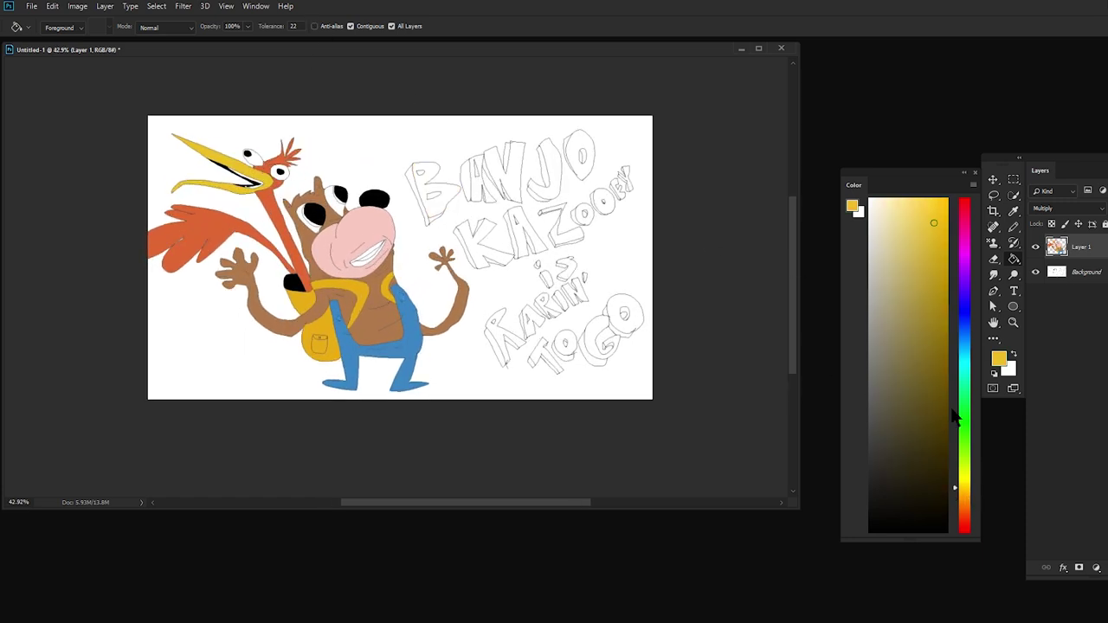
click(964, 443)
click(919, 252)
Fill the letters of BANJO green
click(420, 189)
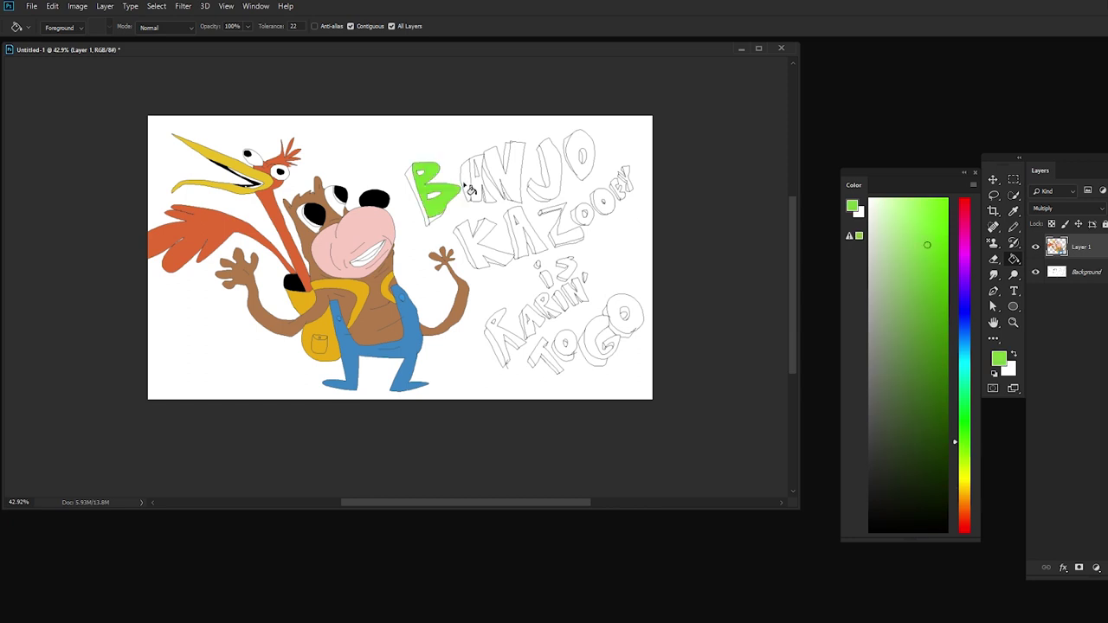
click(474, 191)
scroll(474, 190, up, 1)
click(511, 177)
click(575, 177)
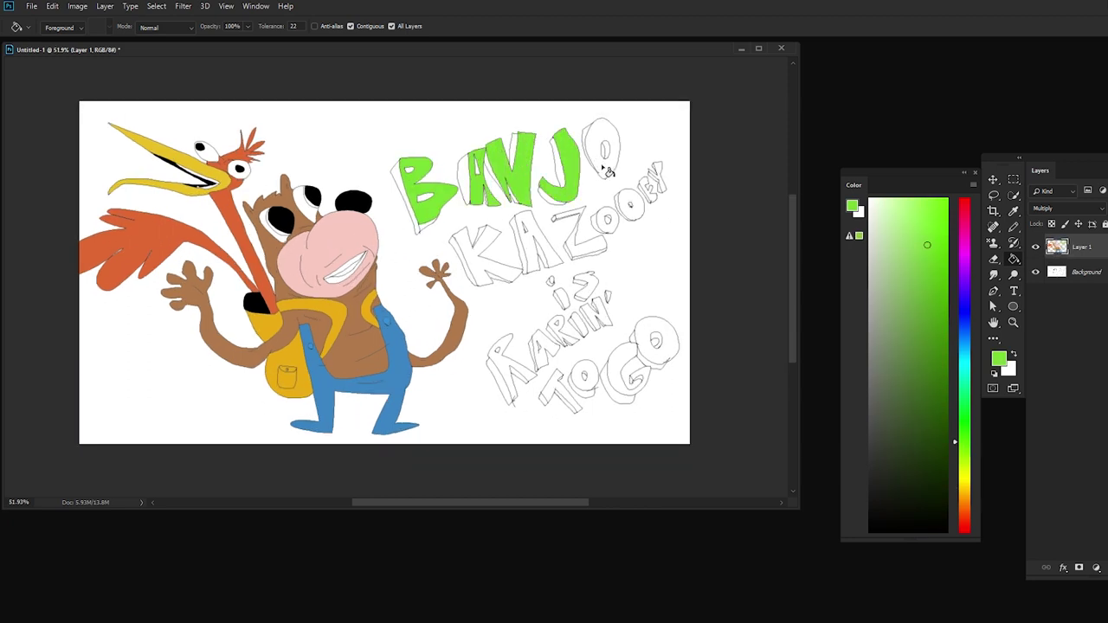
click(603, 162)
Fill every letter of KAZOOEY purple
click(964, 256)
click(489, 257)
click(531, 242)
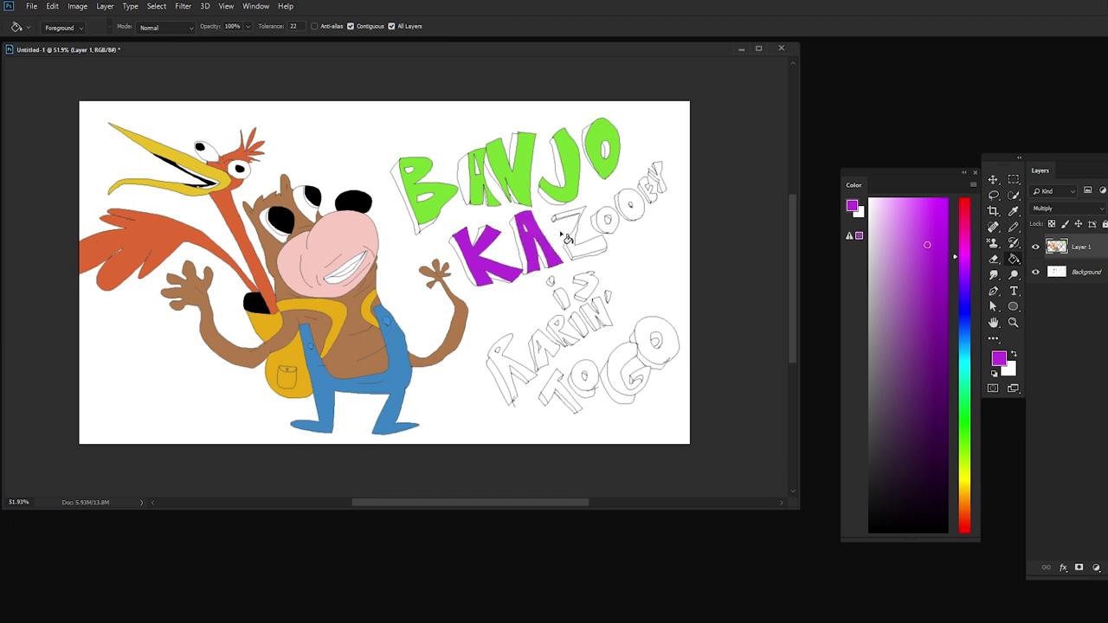
click(582, 251)
click(608, 222)
click(636, 211)
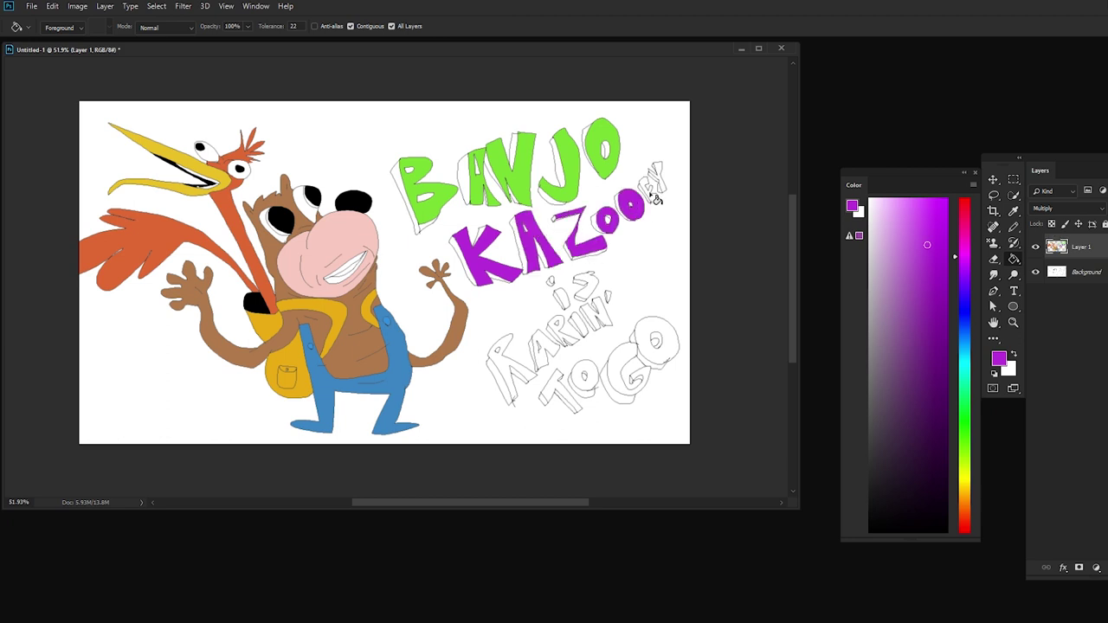
click(654, 198)
click(661, 177)
Fill RARIN' including its apostrophe cyan
click(964, 346)
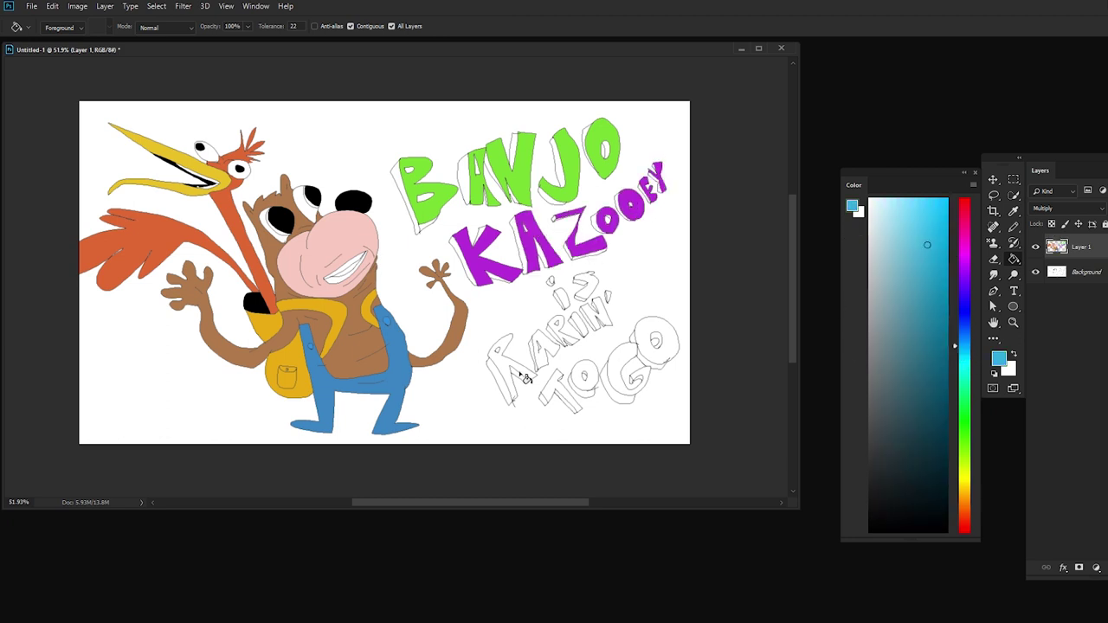
click(521, 376)
click(550, 353)
click(560, 334)
click(579, 325)
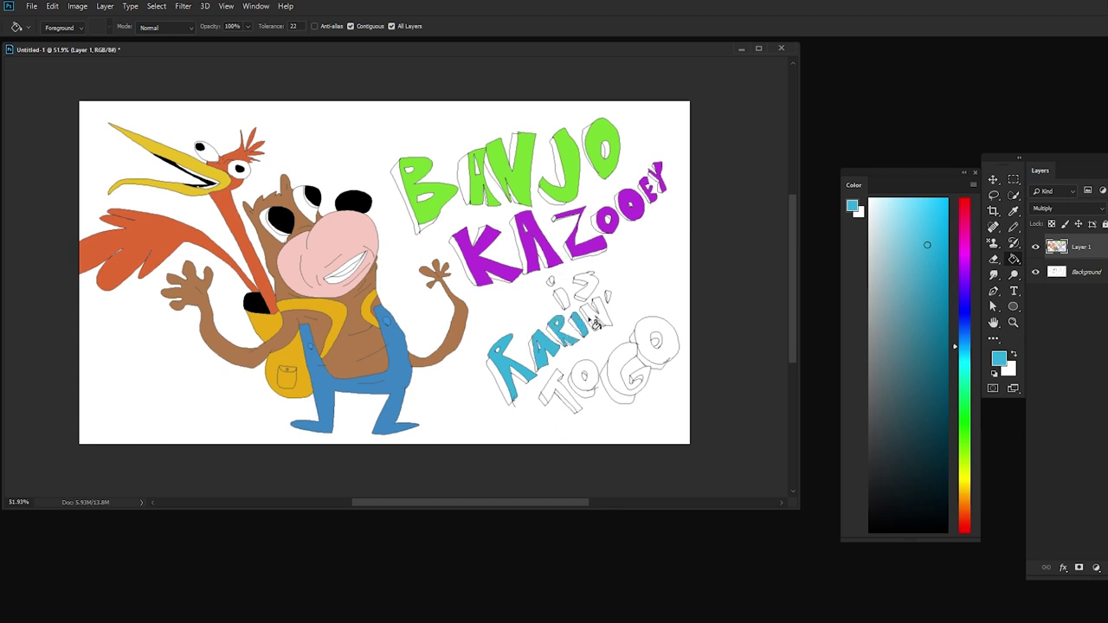
click(609, 321)
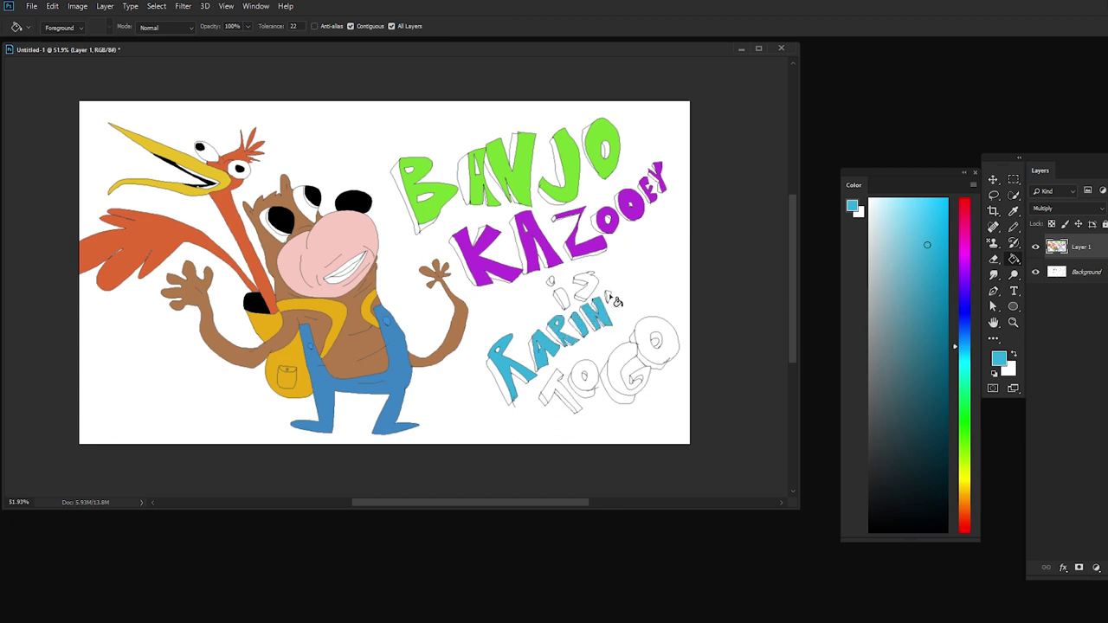
click(610, 299)
Fill IS crimson and the letters of TO orange
click(965, 208)
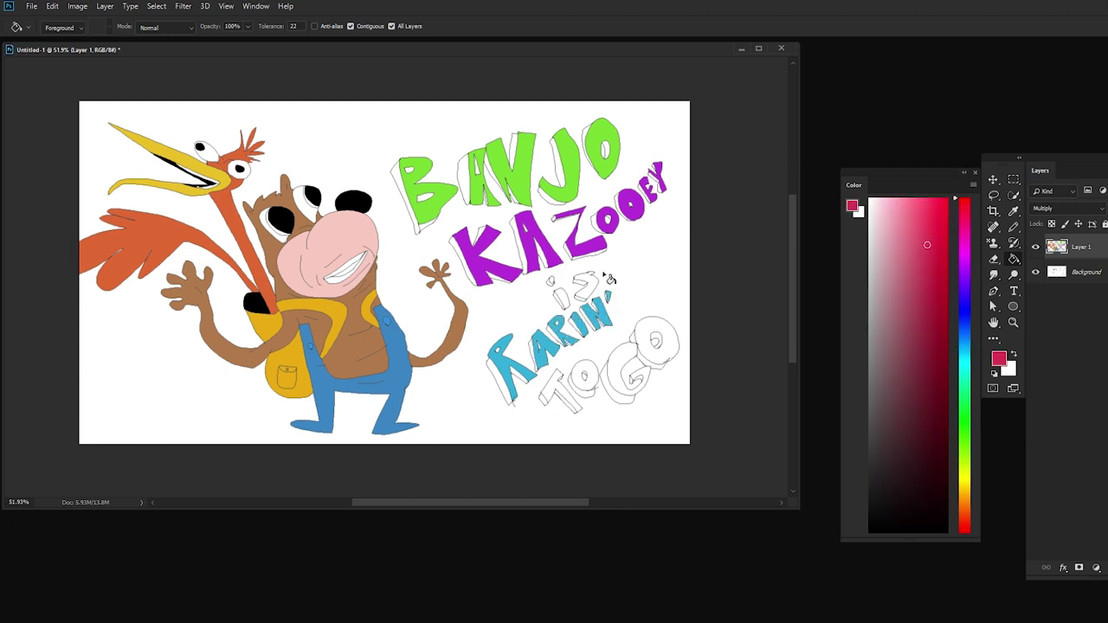
click(561, 297)
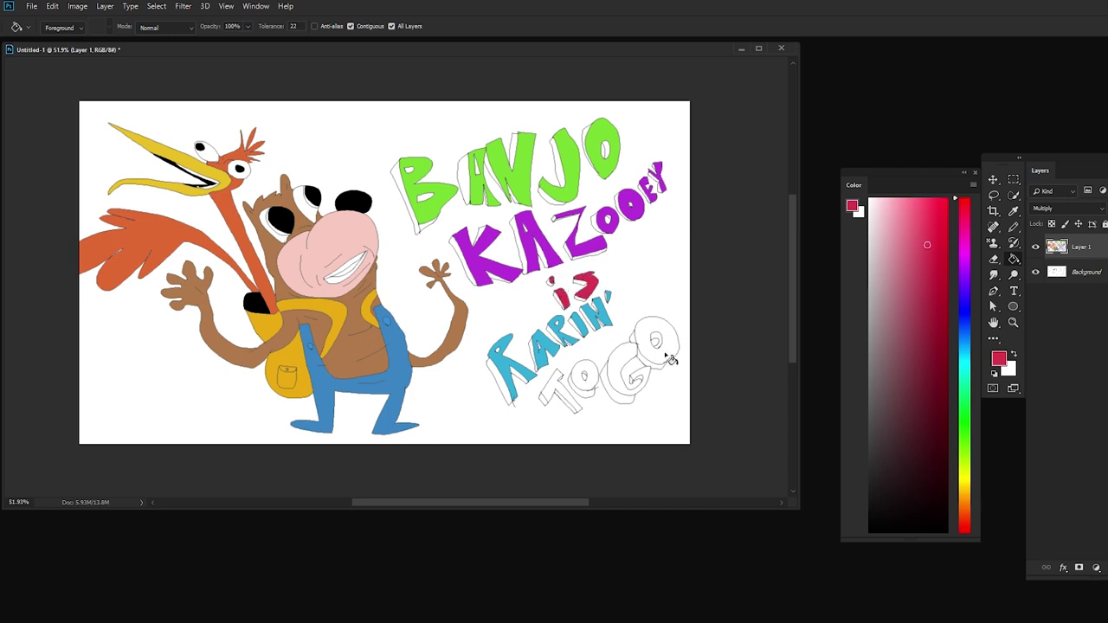
click(965, 502)
click(564, 394)
click(590, 379)
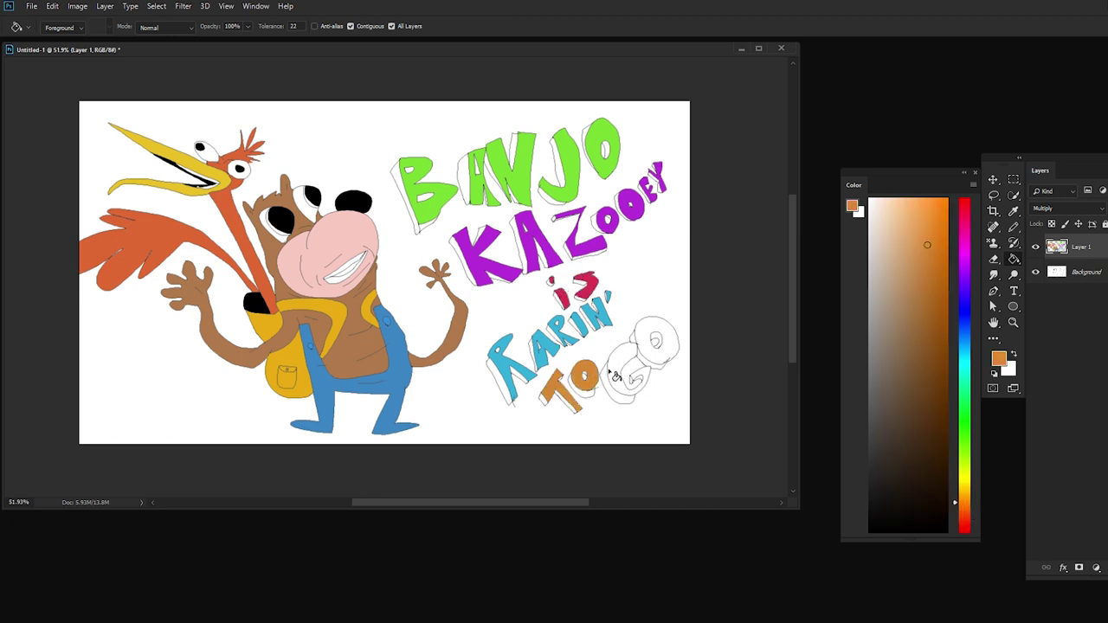
Fill GO green and shade the side of the G dark green
click(963, 431)
click(630, 358)
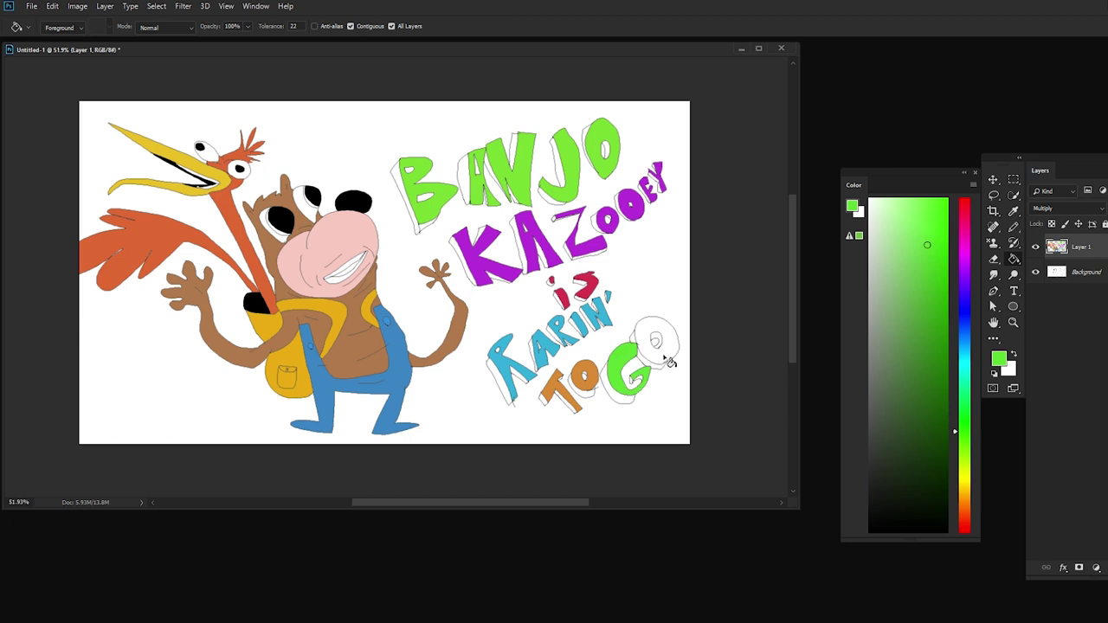
click(665, 360)
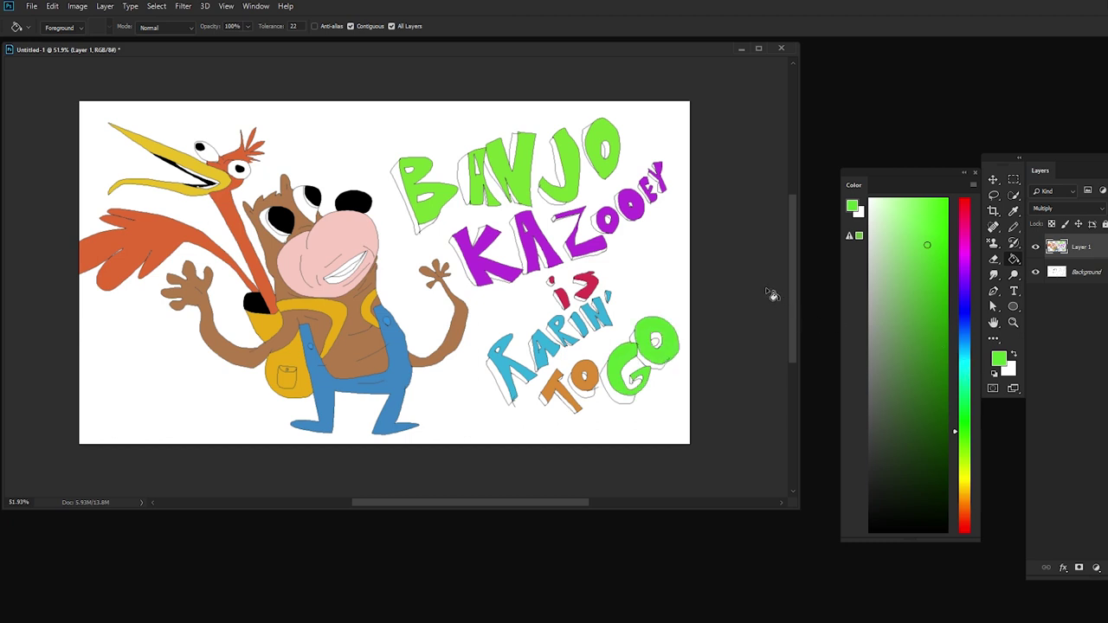
click(926, 360)
click(604, 376)
Shade the remaining faces of GO and the B's white side face dark green
click(617, 398)
click(641, 383)
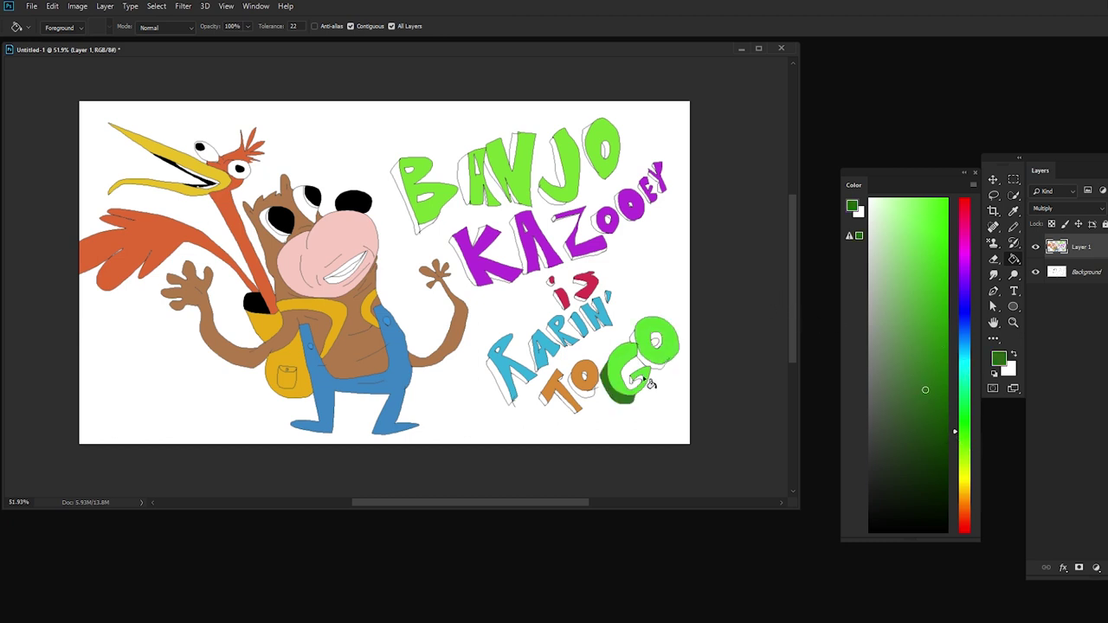
scroll(606, 390, up, 2)
click(310, 247)
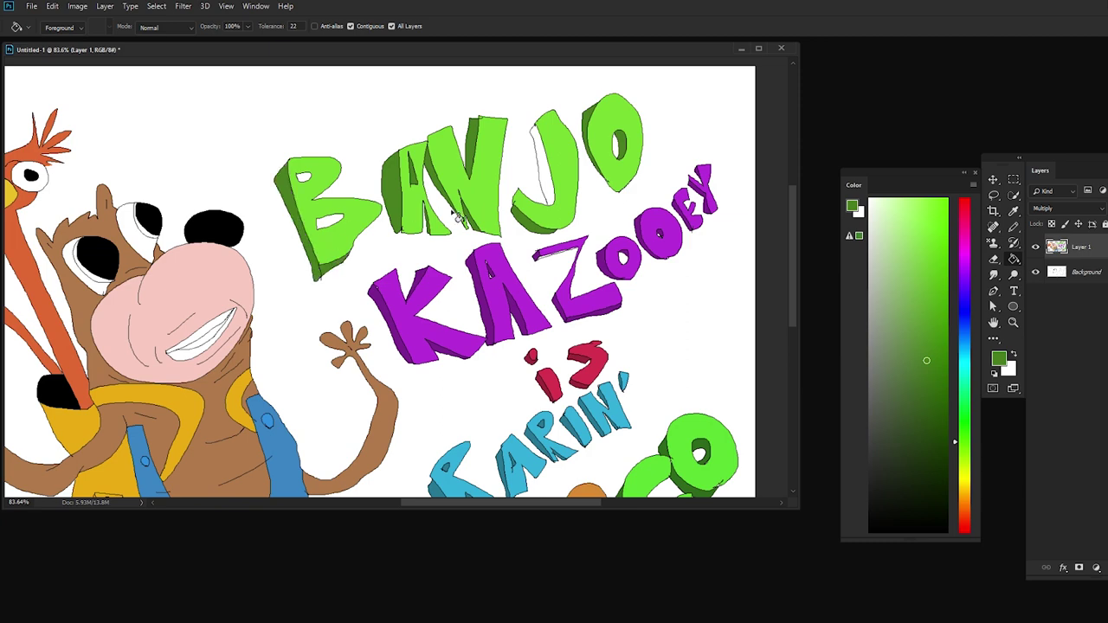
scroll(554, 209, up, 5)
scroll(554, 208, up, 3)
Fill the white strip inside the J dark green
key(b)
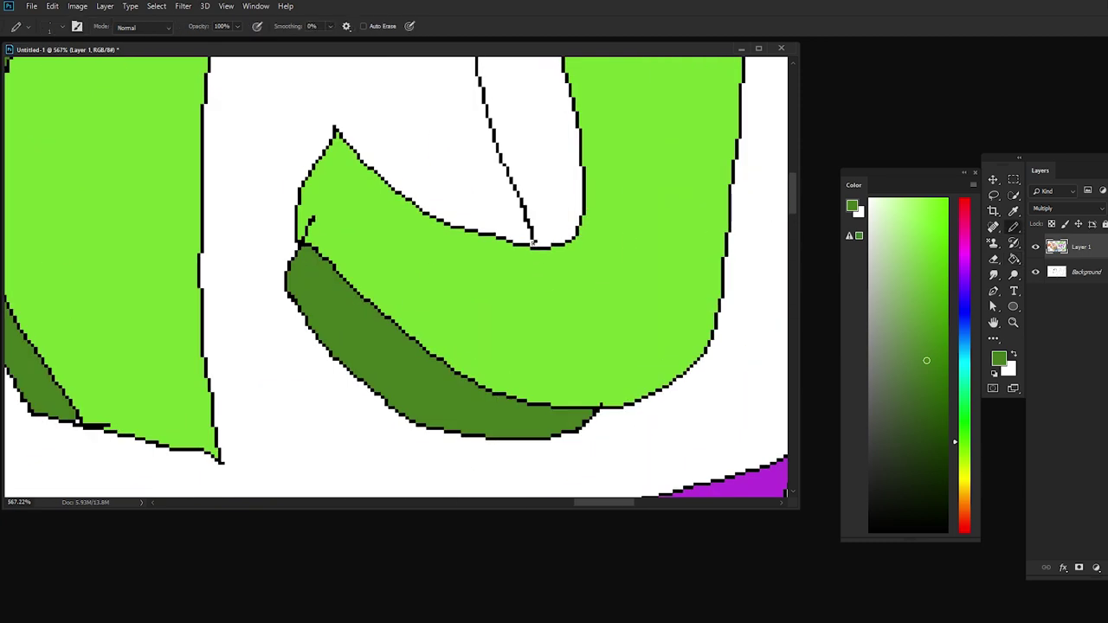
key(g)
click(545, 232)
scroll(541, 242, down, 7)
scroll(536, 255, down, 4)
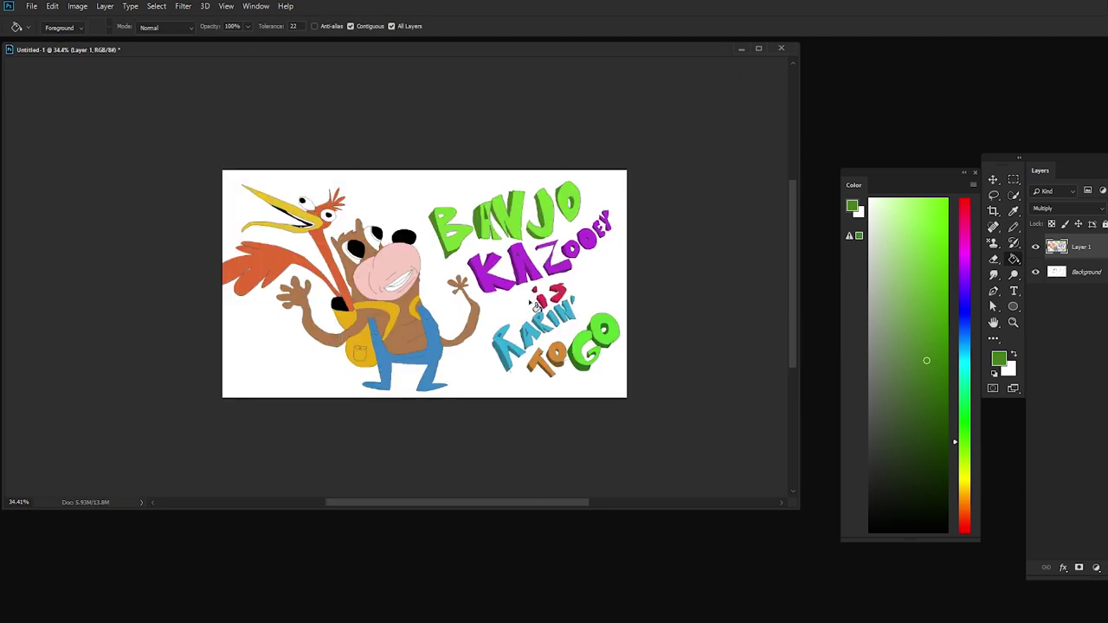
scroll(531, 268, up, 1)
scroll(530, 268, up, 2)
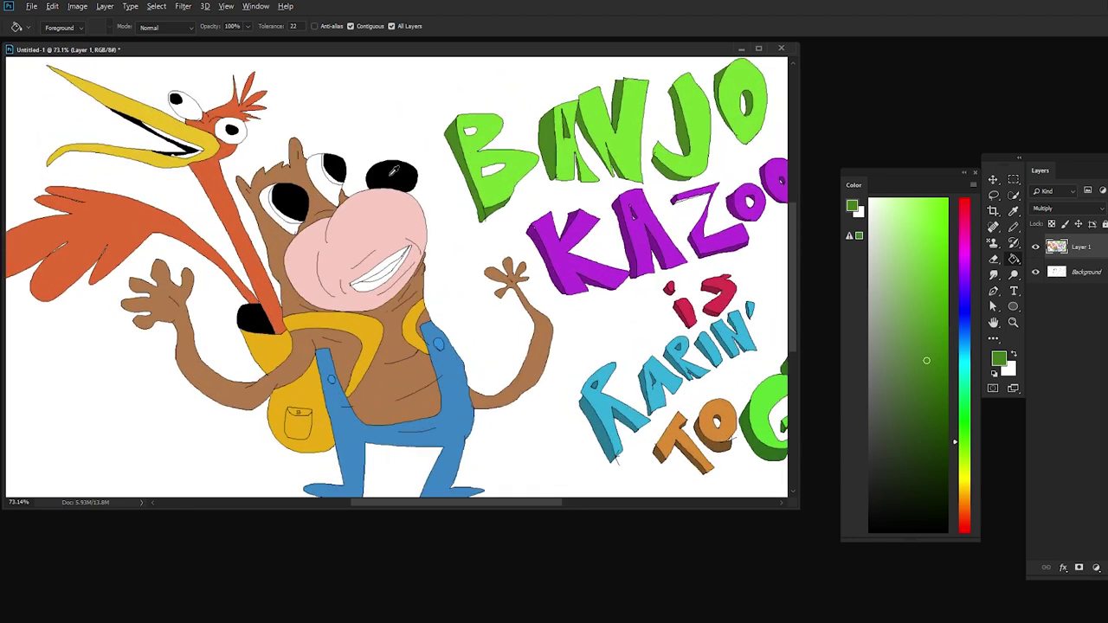
Fill the bear's mouth black and its eyes cyan, then green
alt+click(392, 170)
click(385, 278)
drag(965, 311, 965, 356)
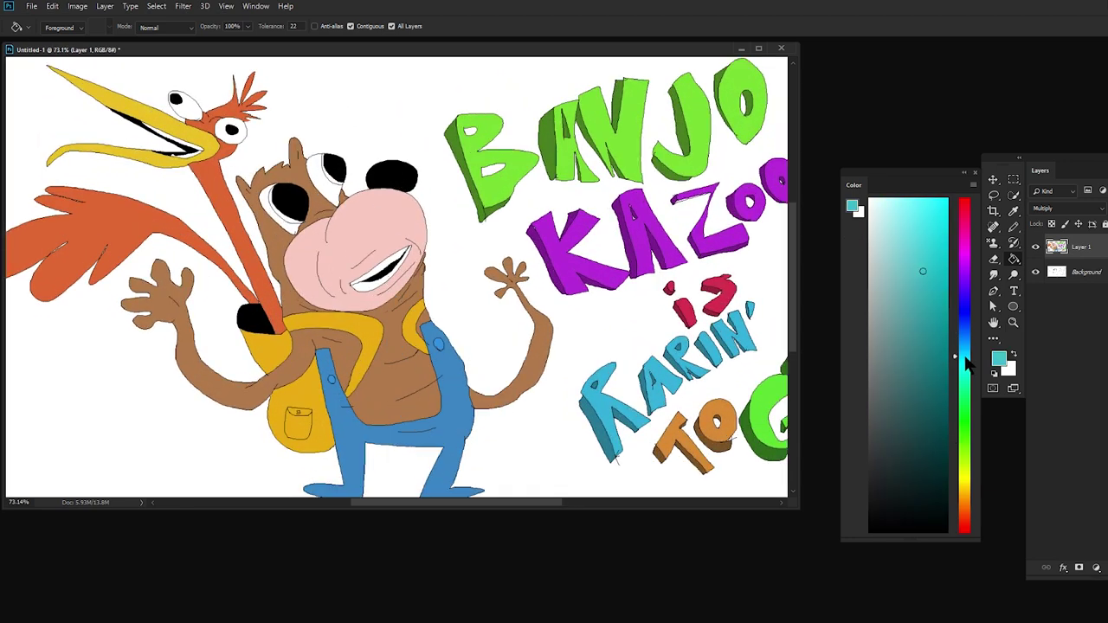
click(933, 224)
click(296, 227)
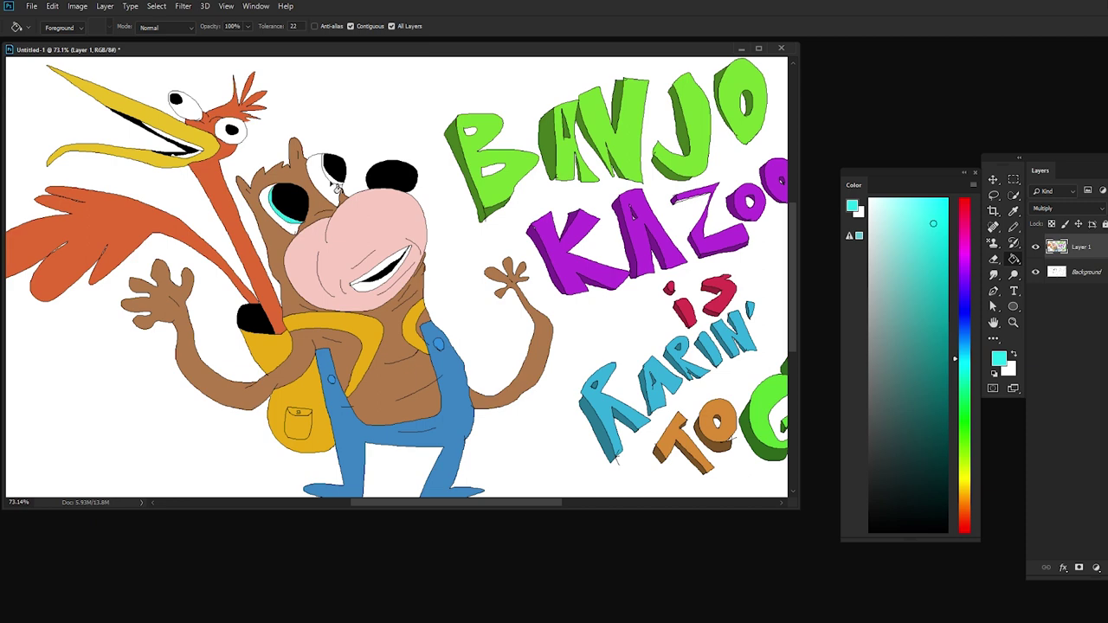
click(334, 180)
scroll(647, 320, down, 2)
click(965, 421)
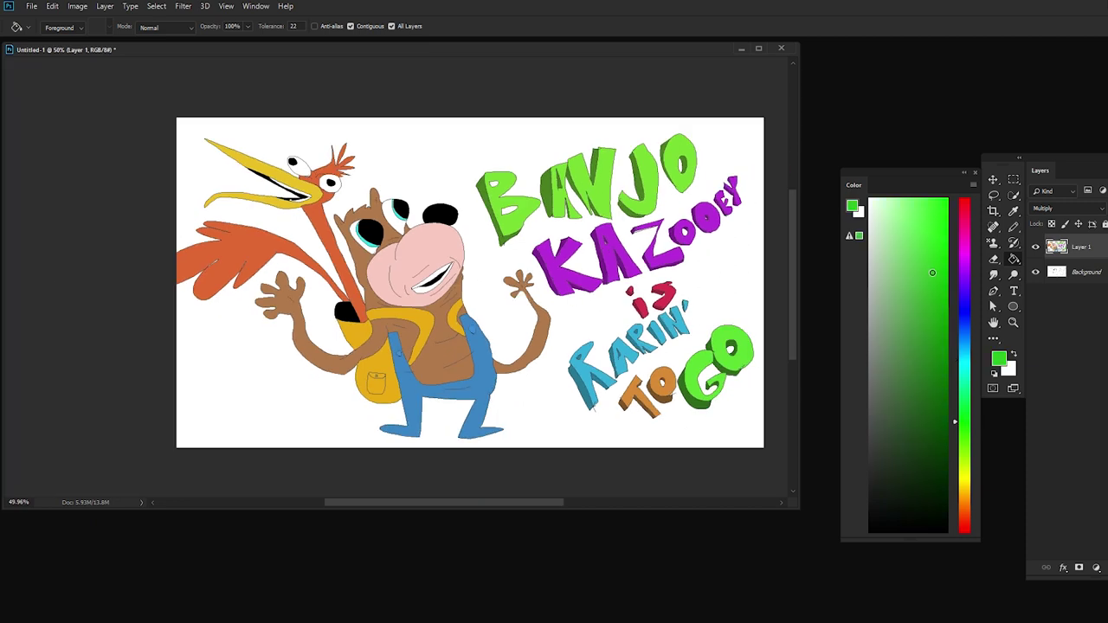
click(372, 238)
click(401, 216)
scroll(429, 329, down, 1)
scroll(376, 253, up, 1)
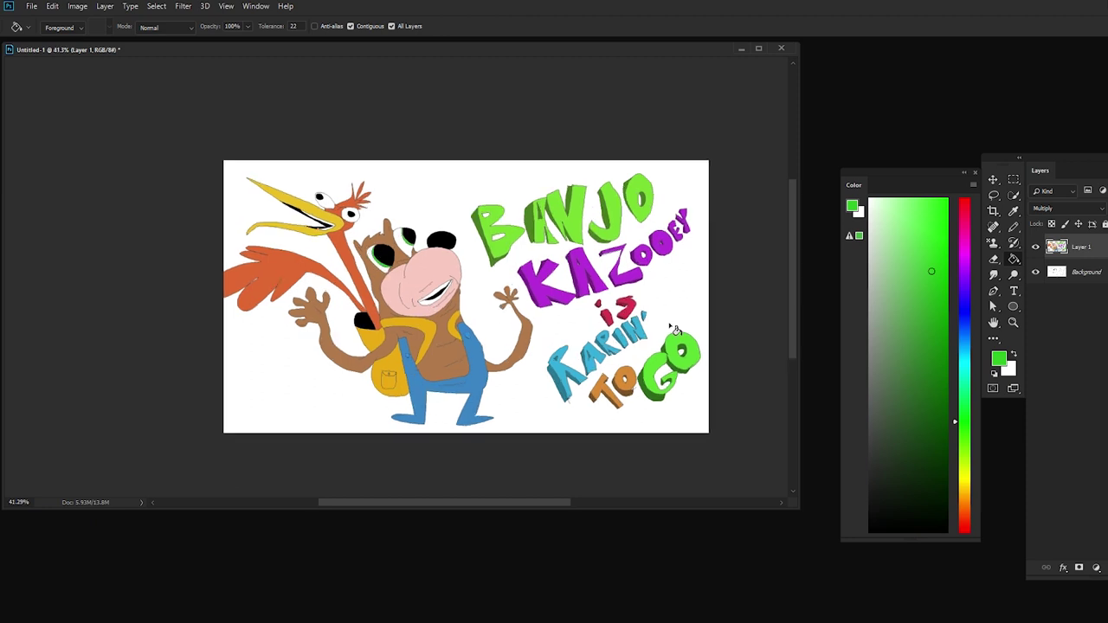
Fill the white background and the holes inside G, O and O yellow
drag(966, 491, 967, 208)
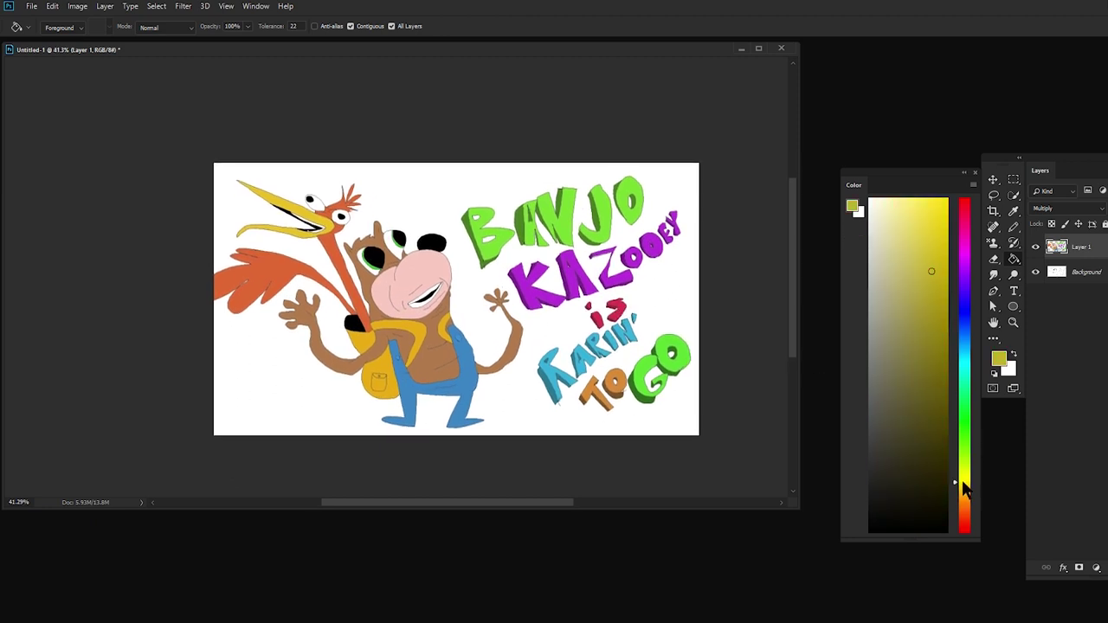
click(963, 482)
click(617, 329)
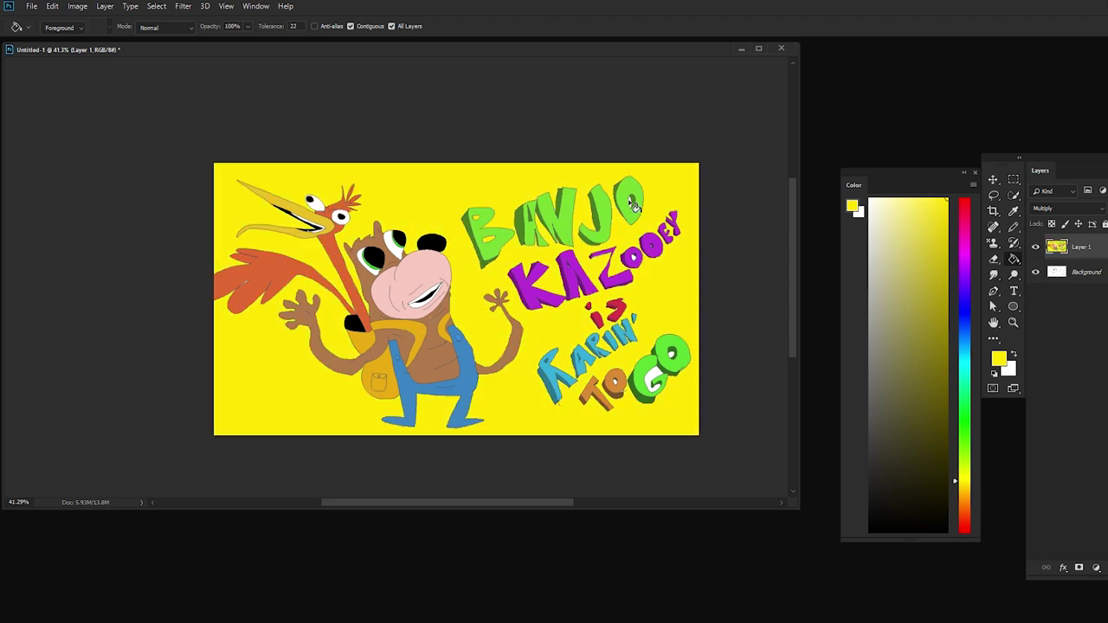
click(660, 379)
click(674, 362)
click(617, 386)
Flatten the image and add a new layer clipped to the artwork
right_click(1078, 247)
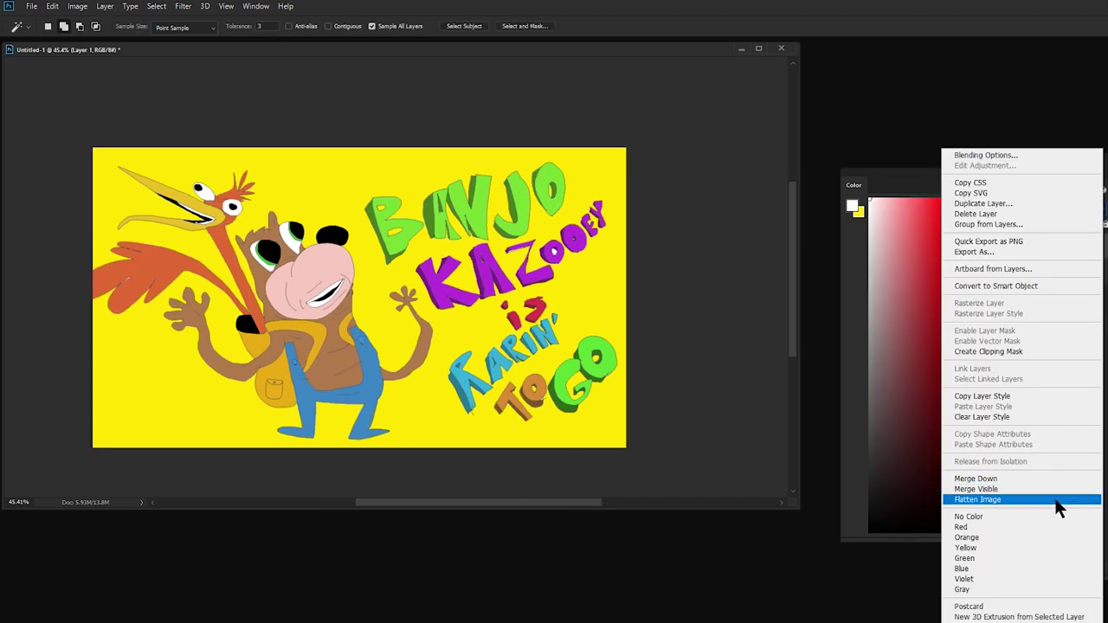
click(1056, 487)
scroll(324, 203, down, 2)
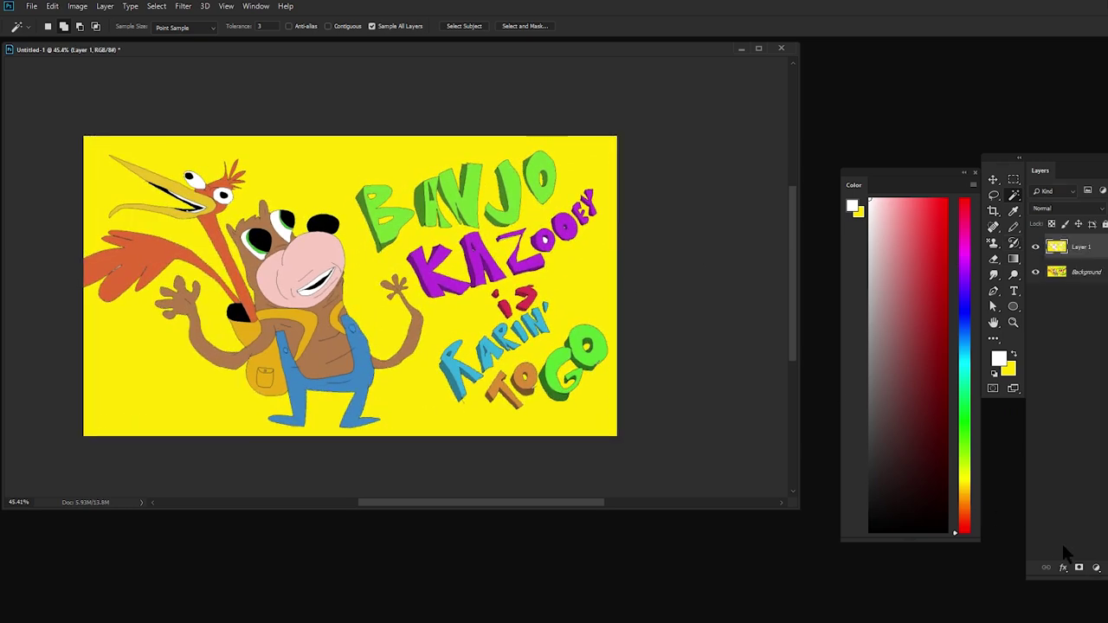
key(ctrl+shift+alt+n)
right_click(1082, 246)
click(1048, 346)
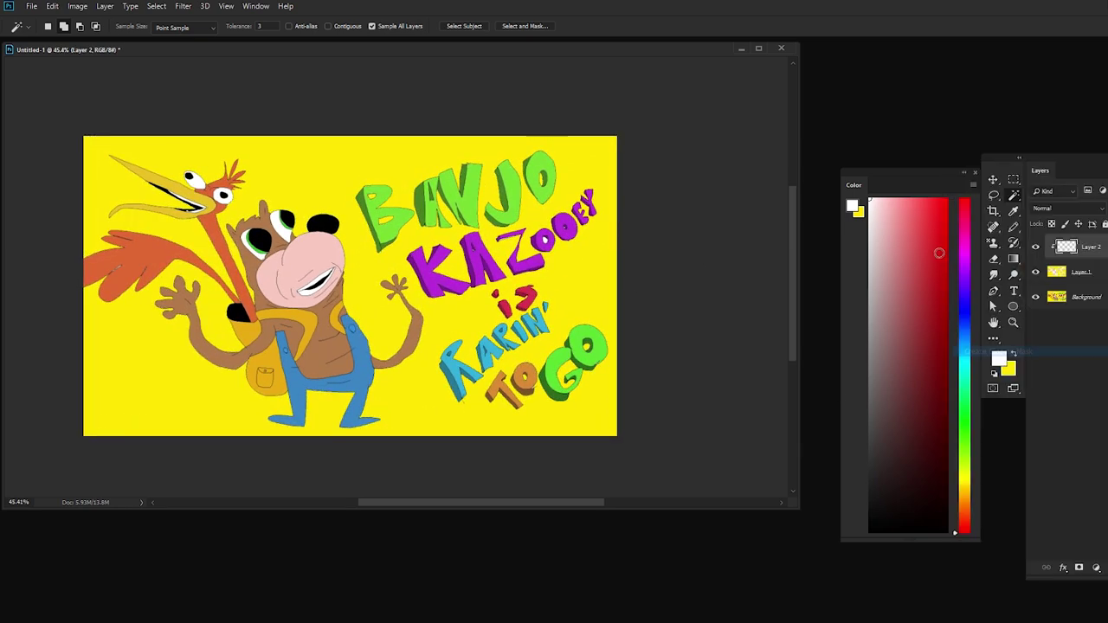
Draw a white-centred gradient over the artwork, redoing it until the centre is bright
click(1013, 260)
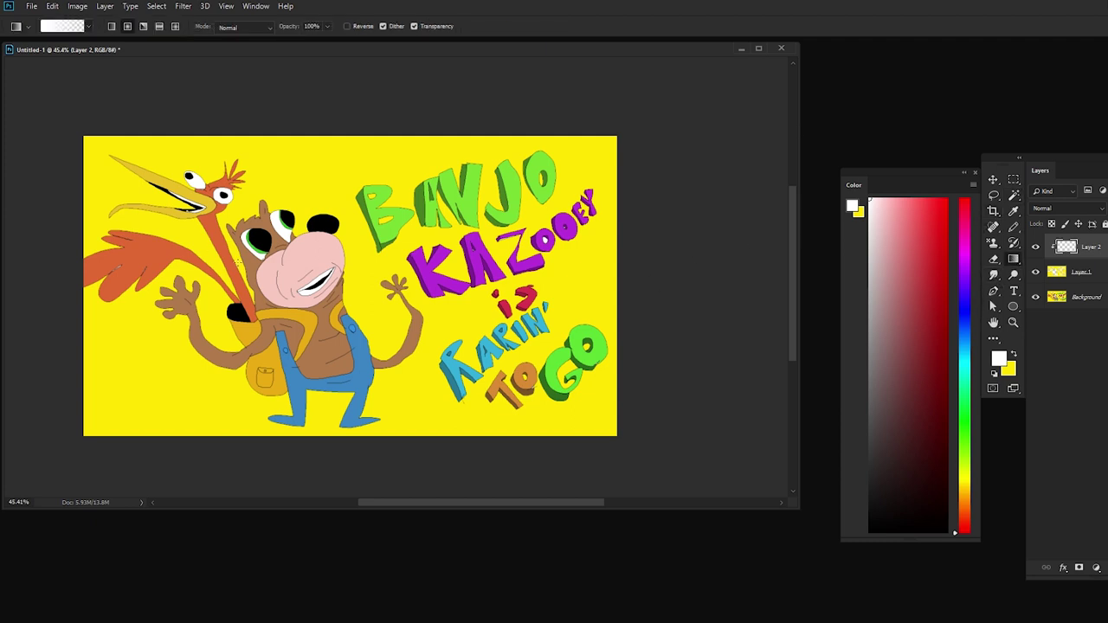
drag(361, 275, 526, 275)
alt+scroll(527, 277, down, 3)
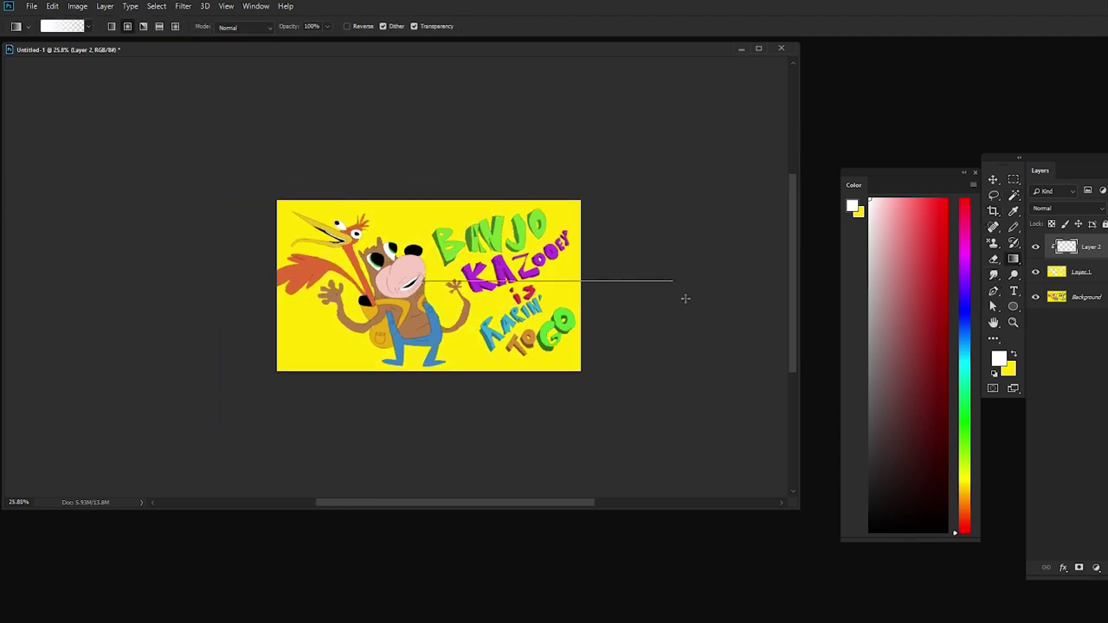
drag(420, 280, 729, 281)
key(ctrl+z)
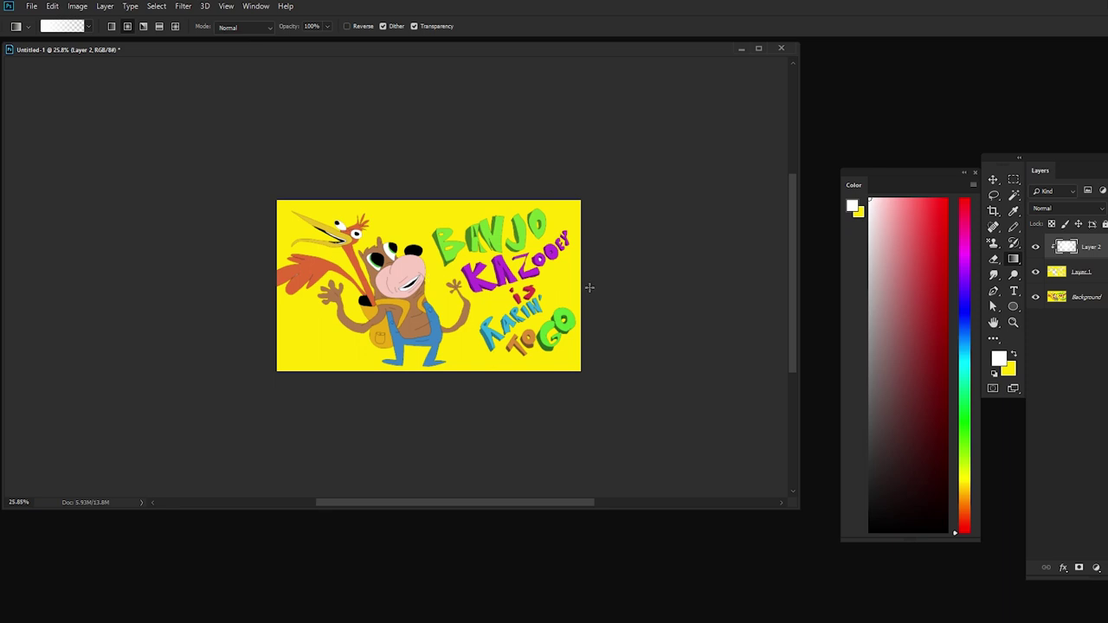
drag(429, 277, 586, 290)
drag(368, 274, 571, 298)
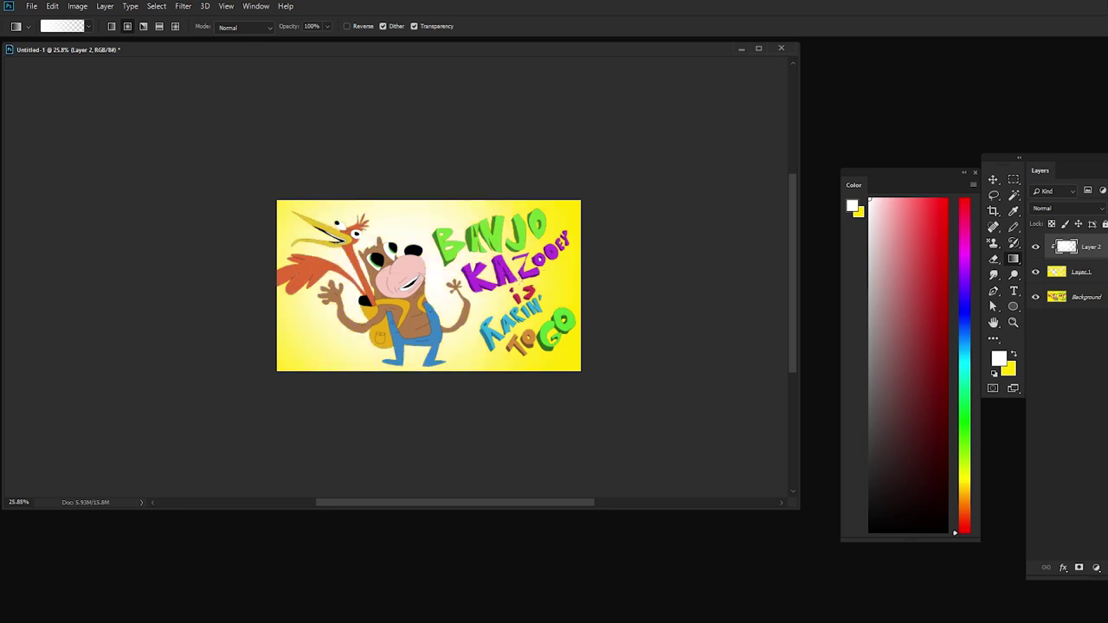
scroll(519, 298, up, 2)
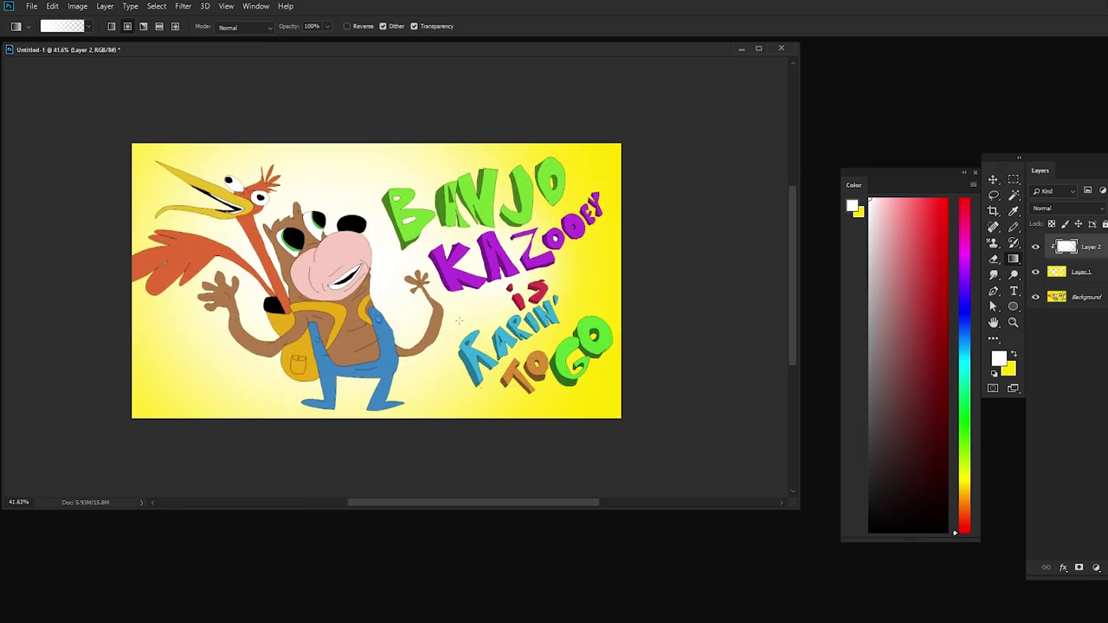
scroll(546, 301, up, 1)
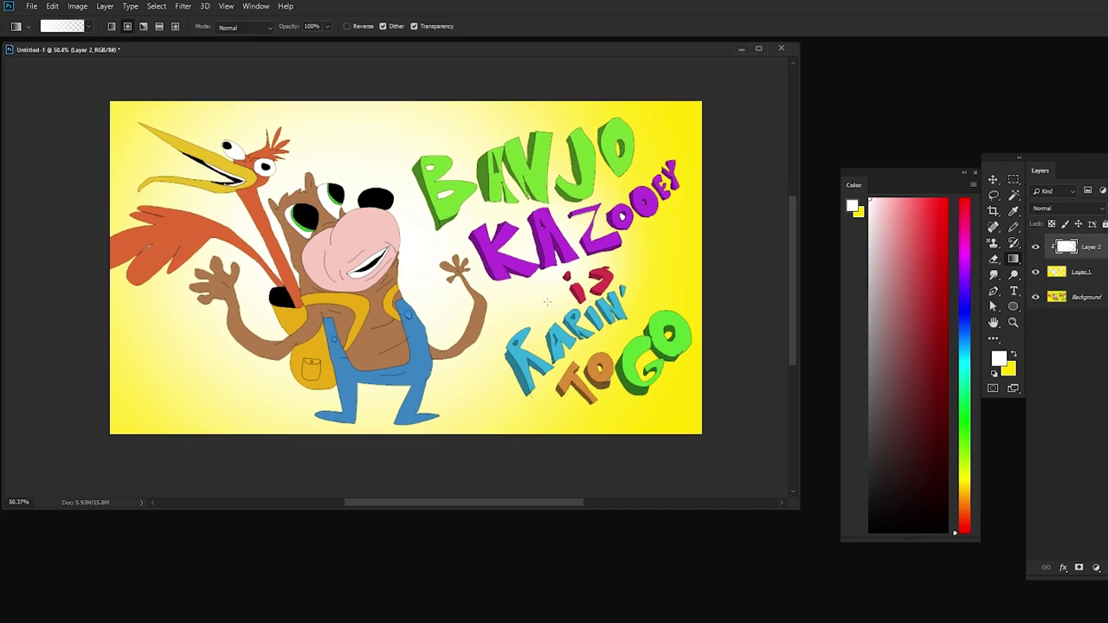
Copy the characters and lettering onto a new layer at the top of the stack
click(156, 6)
click(173, 55)
click(1082, 296)
key(ctrl+j)
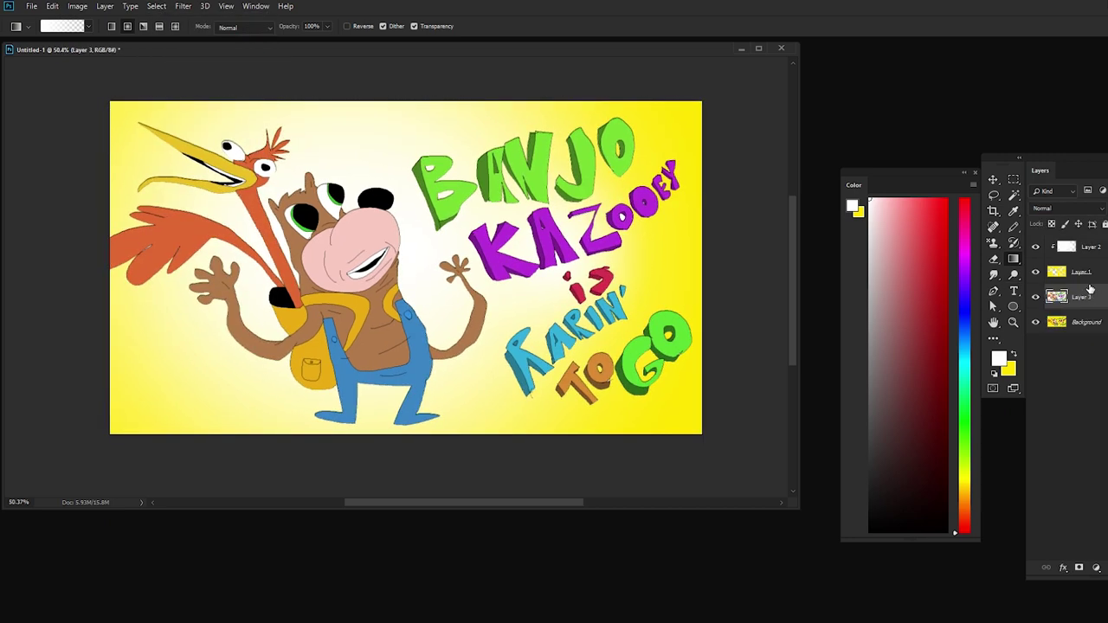
drag(1081, 297, 1082, 244)
click(1013, 179)
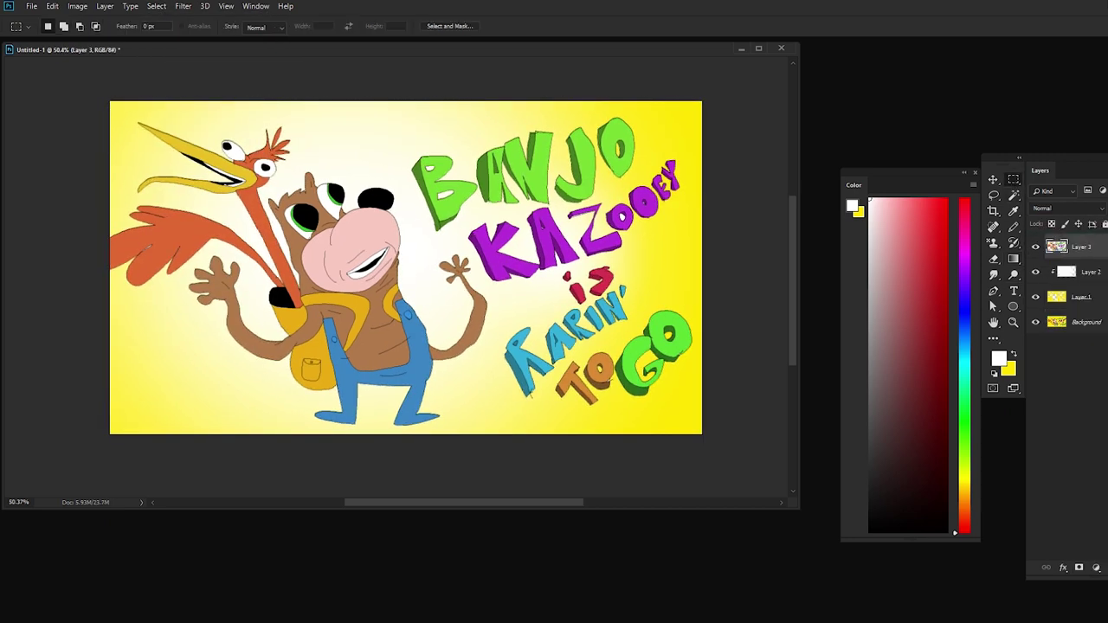
Give Layer 3 a 2 px black outside stroke
double_click(1092, 247)
click(725, 394)
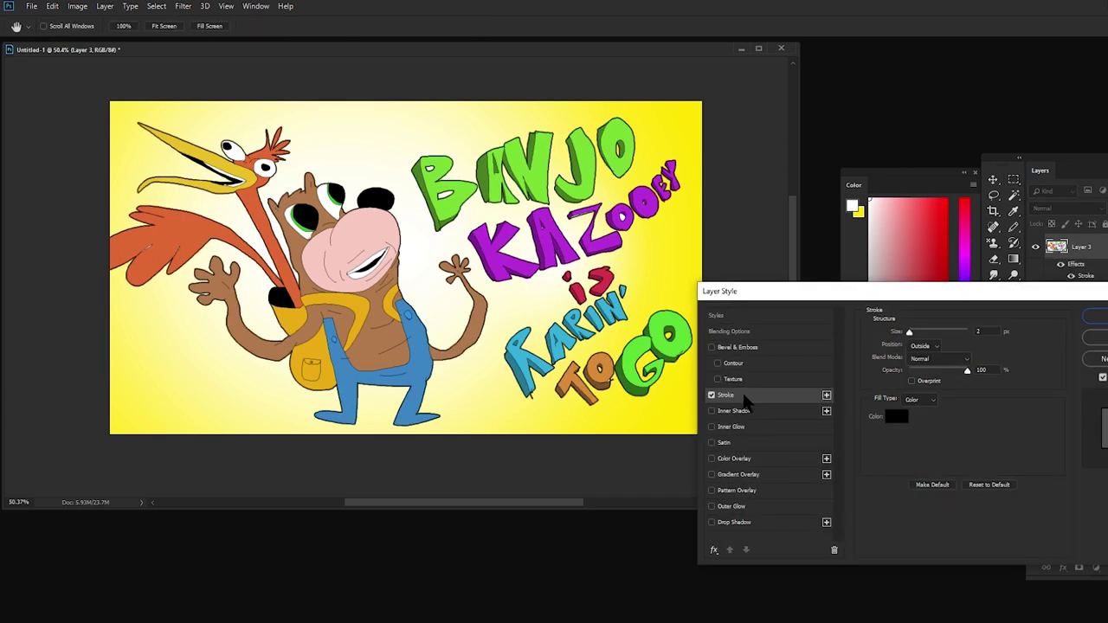
click(908, 333)
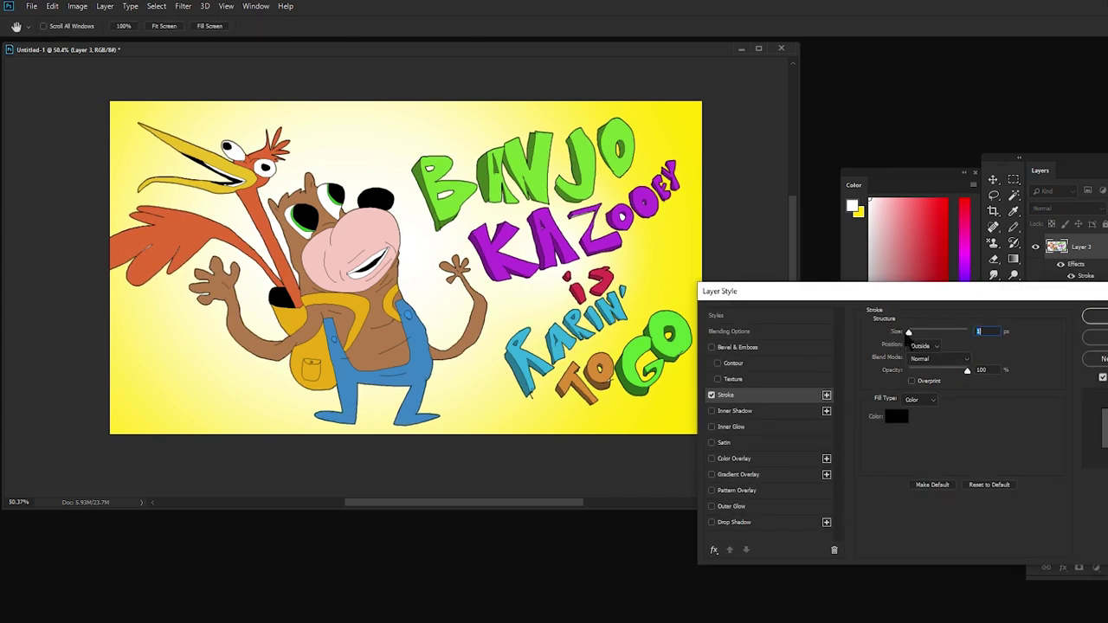
click(1095, 317)
scroll(559, 303, down, 2)
Save for Web as a Low-quality JPEG scaled to 25% (480×270 px)
key(ctrl+alt+shift+s)
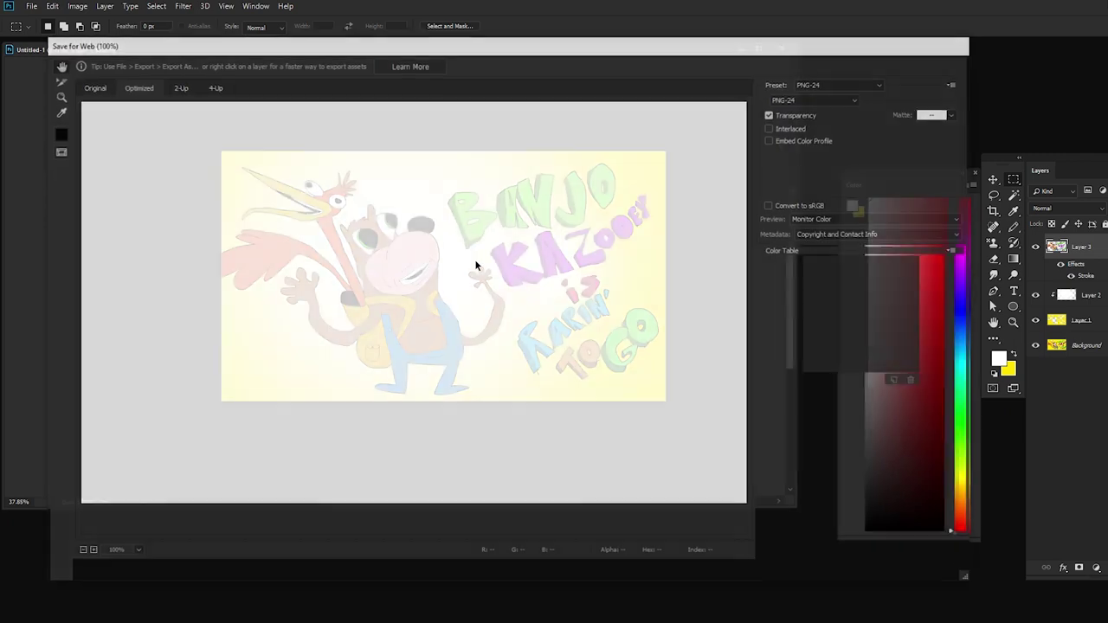
click(792, 99)
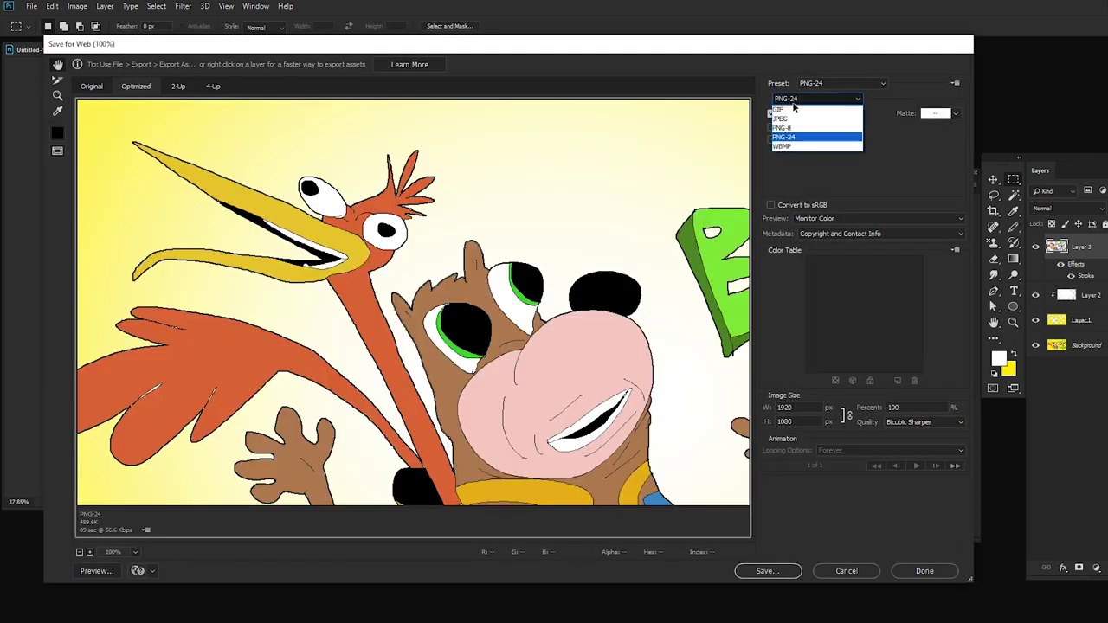
click(788, 119)
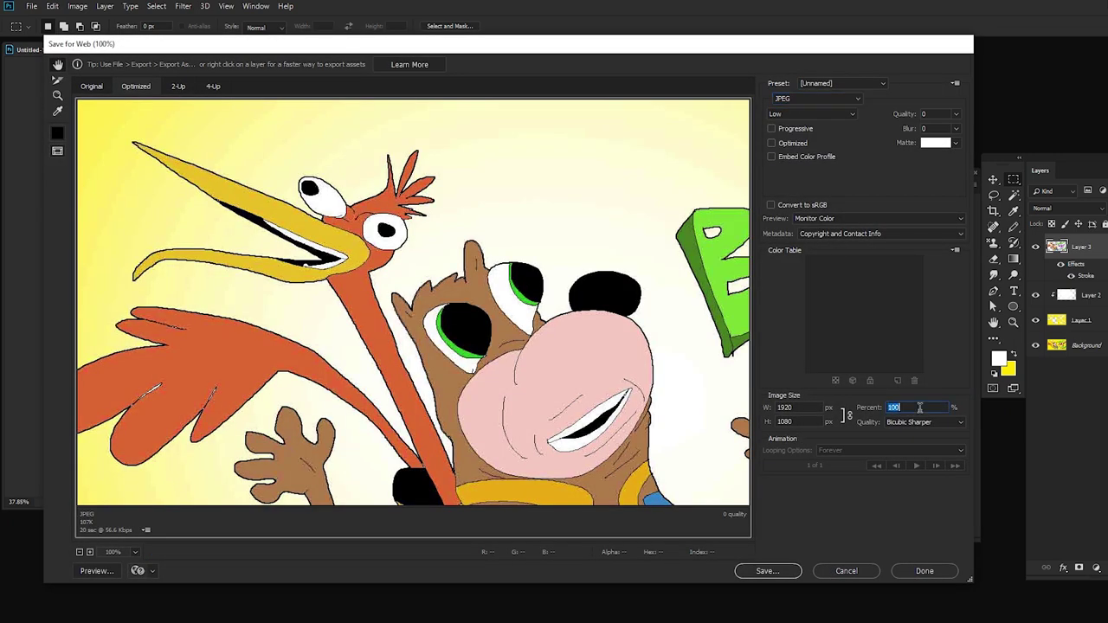
text(25)
key(Tab)
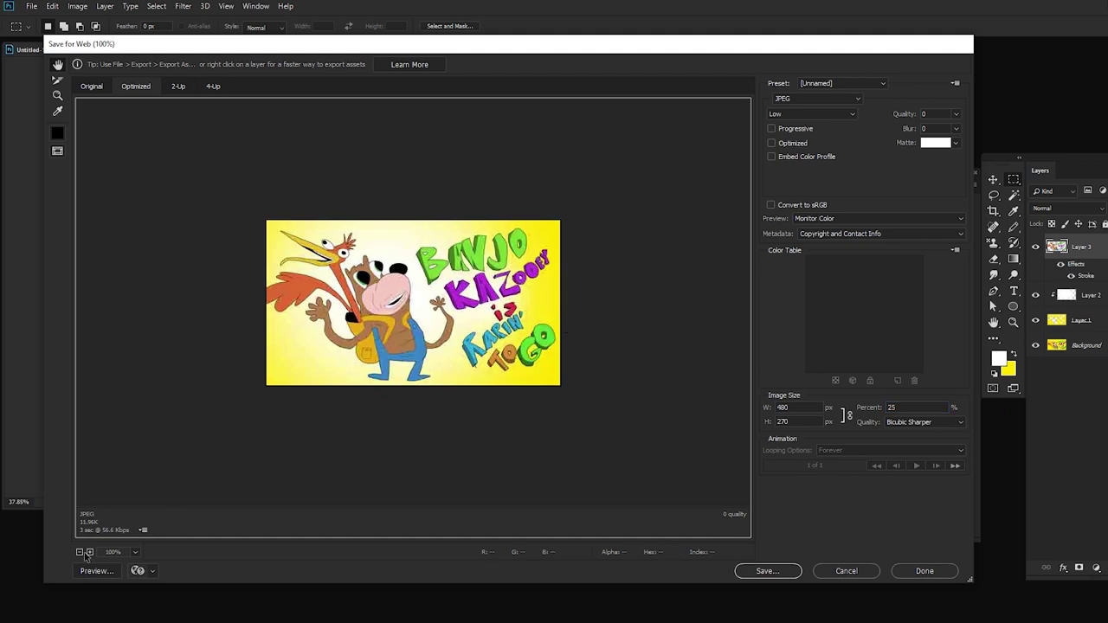
click(89, 552)
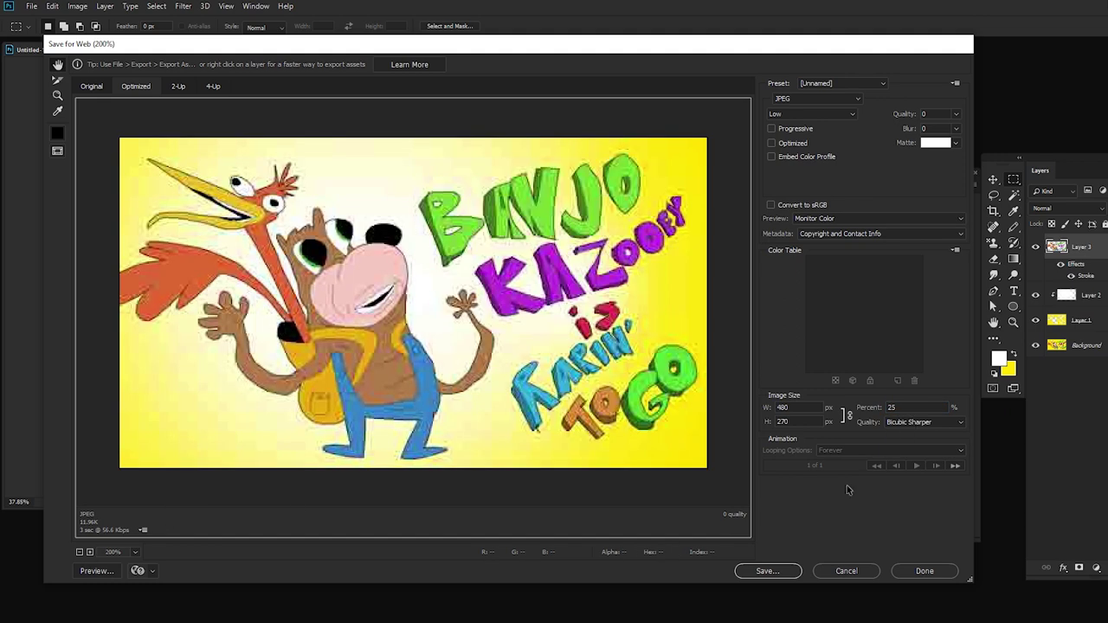
click(779, 570)
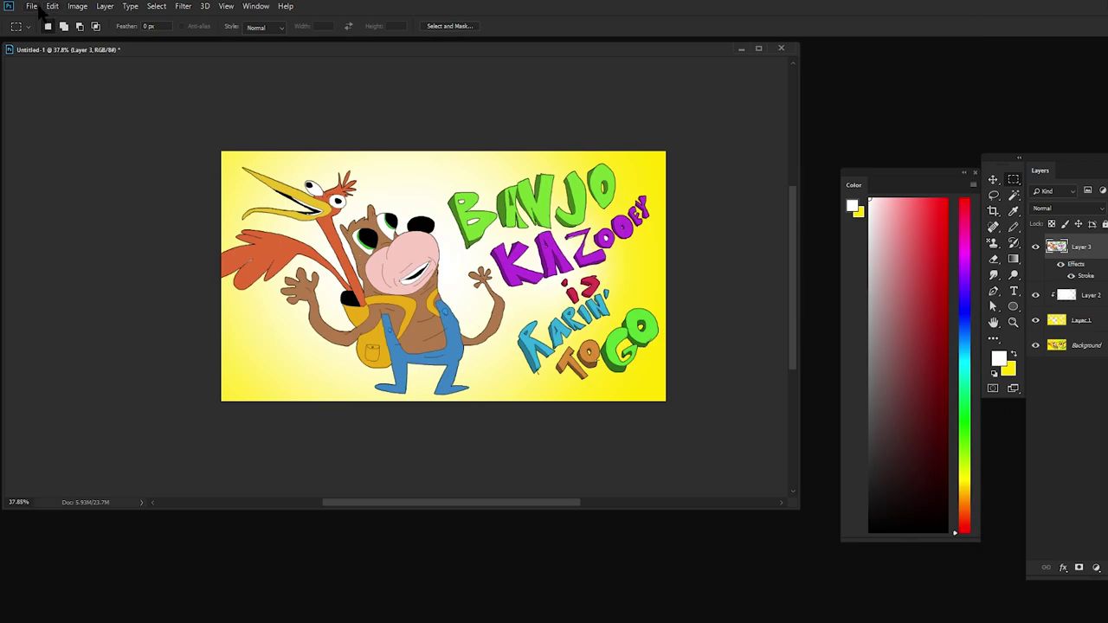
Finish saving the exported JPEG, then place it into the document scaled to fill the canvas
click(31, 6)
click(109, 240)
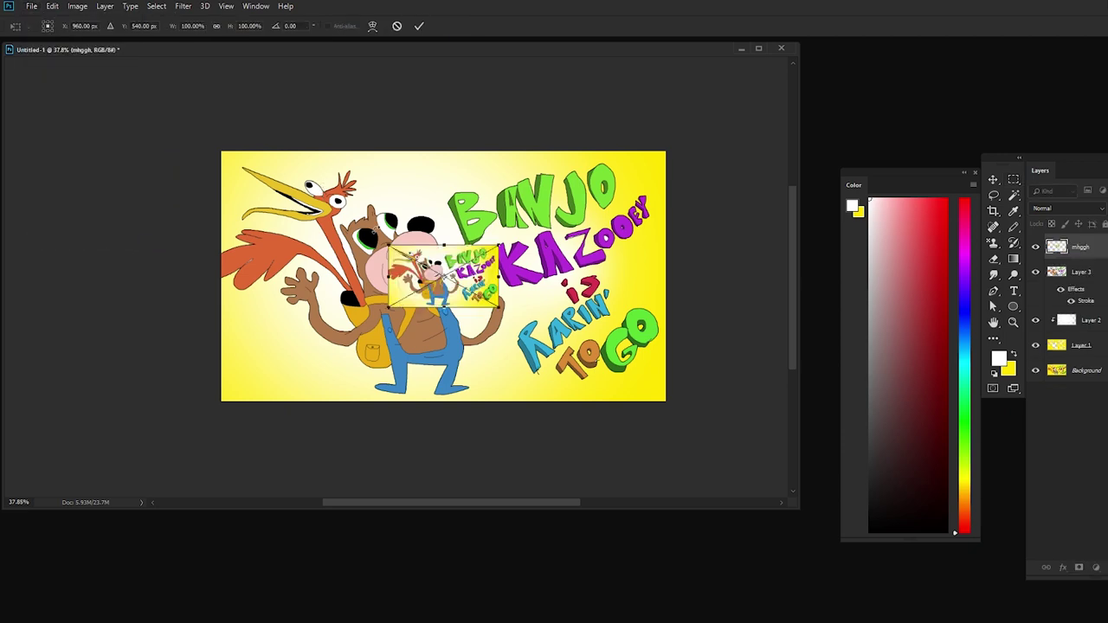
mouse_move(370, 227)
mouse_down()
mouse_move(221, 138)
mouse_move(221, 150)
mouse_up()
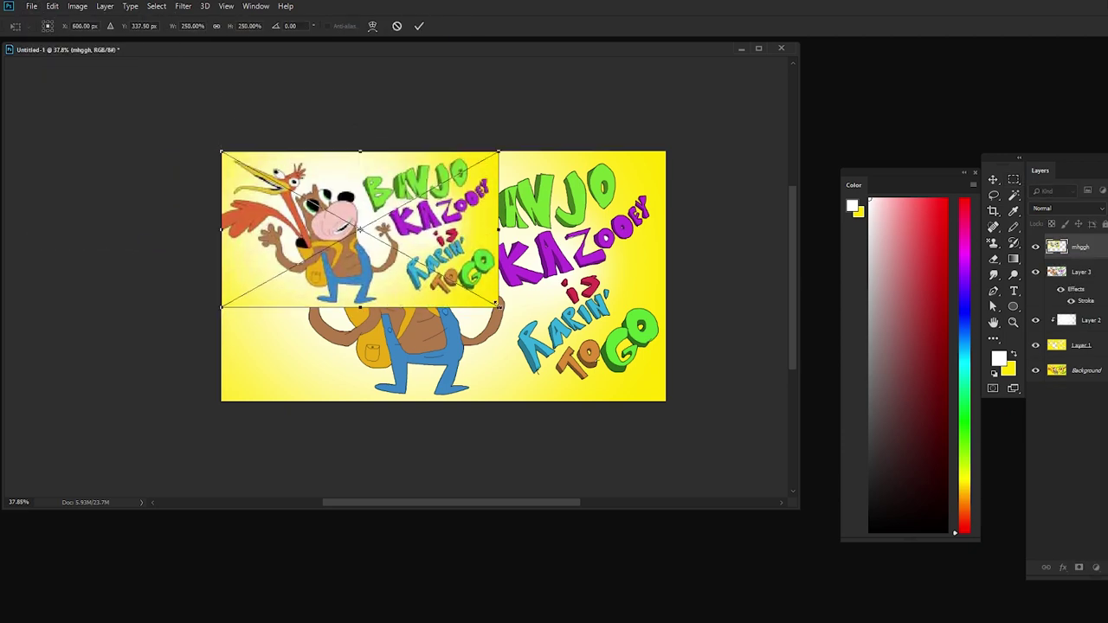
drag(498, 307, 666, 400)
key(Return)
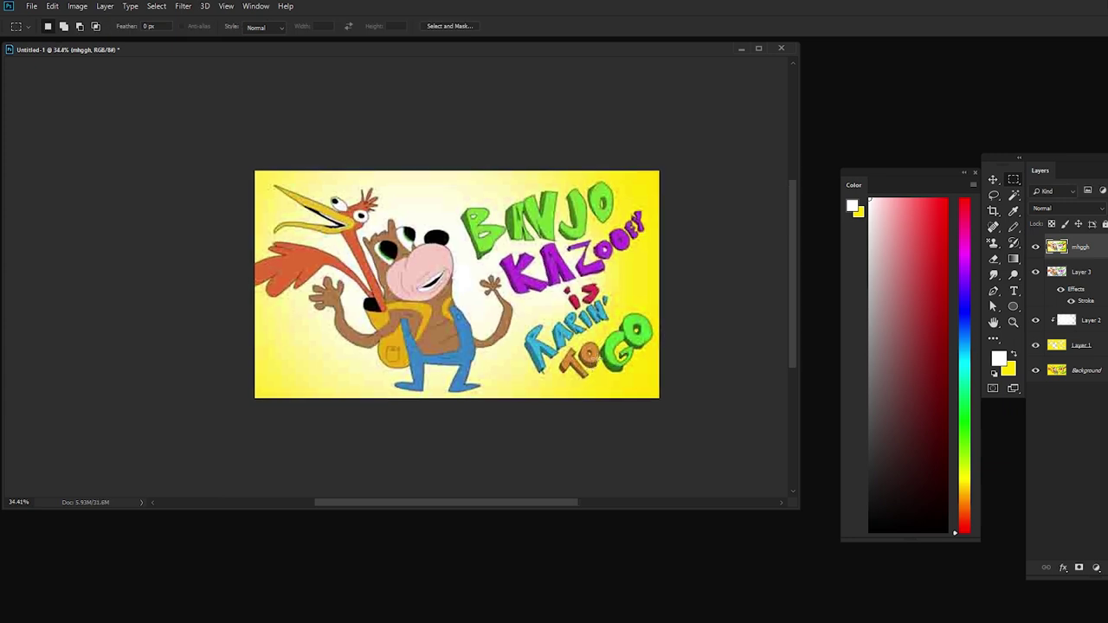
Compare blend modes on the placed layer and settle on Hard Mix
click(1071, 210)
click(1083, 537)
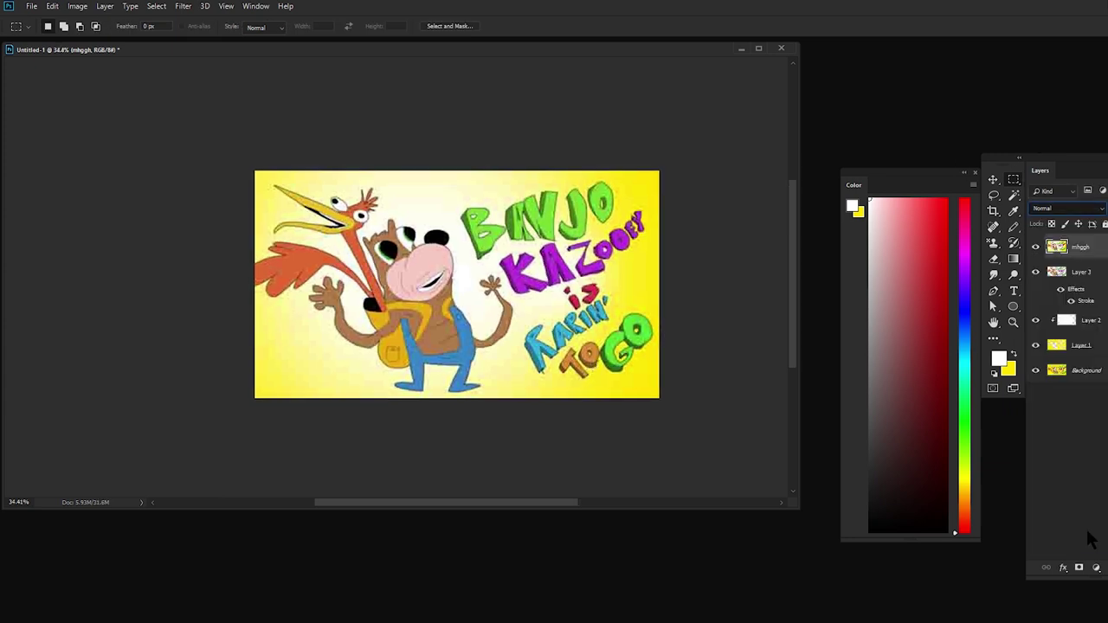
key(Up)
key(Up)
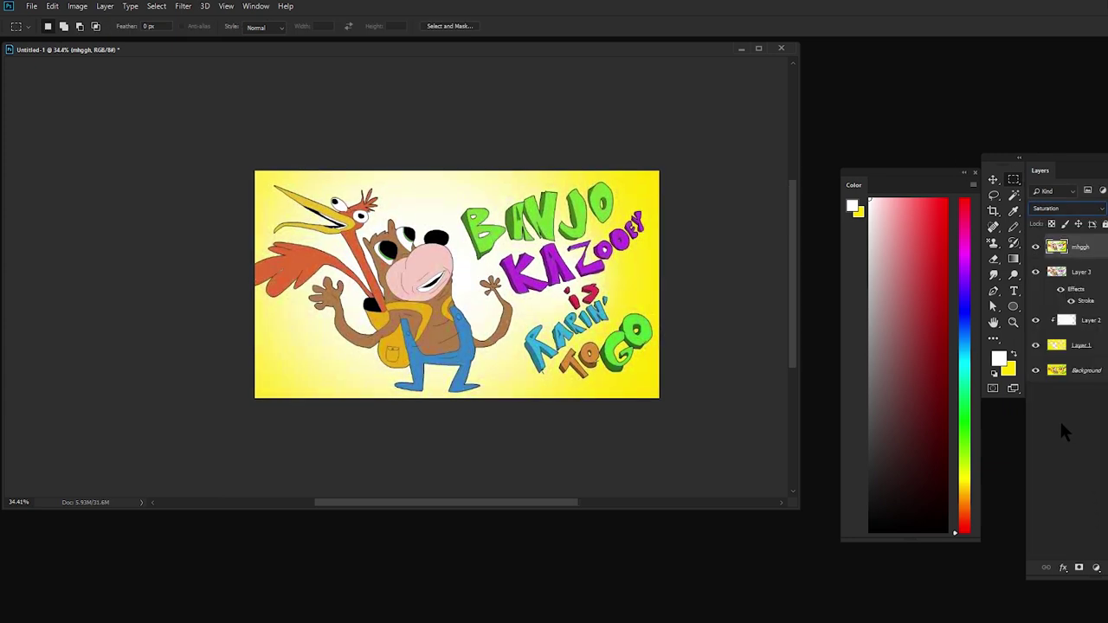
key(Up)
key(Up)
key(Up)
key(Up)
key(Up)
key(Up)
key(Up)
key(Up)
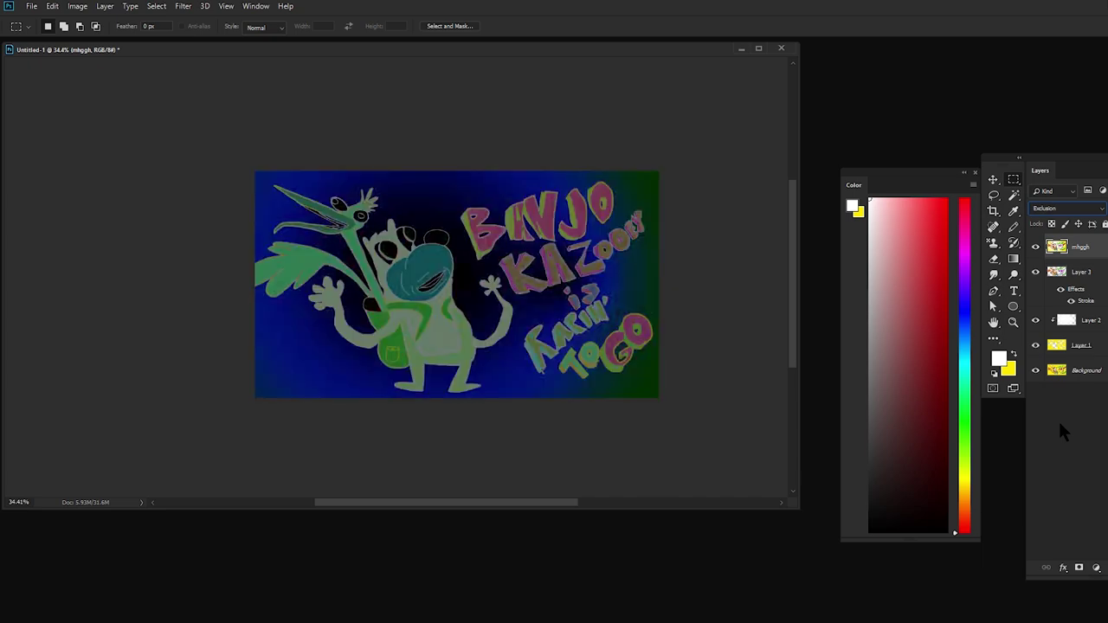
key(Up)
key(Up)
key(Up)
key(Down)
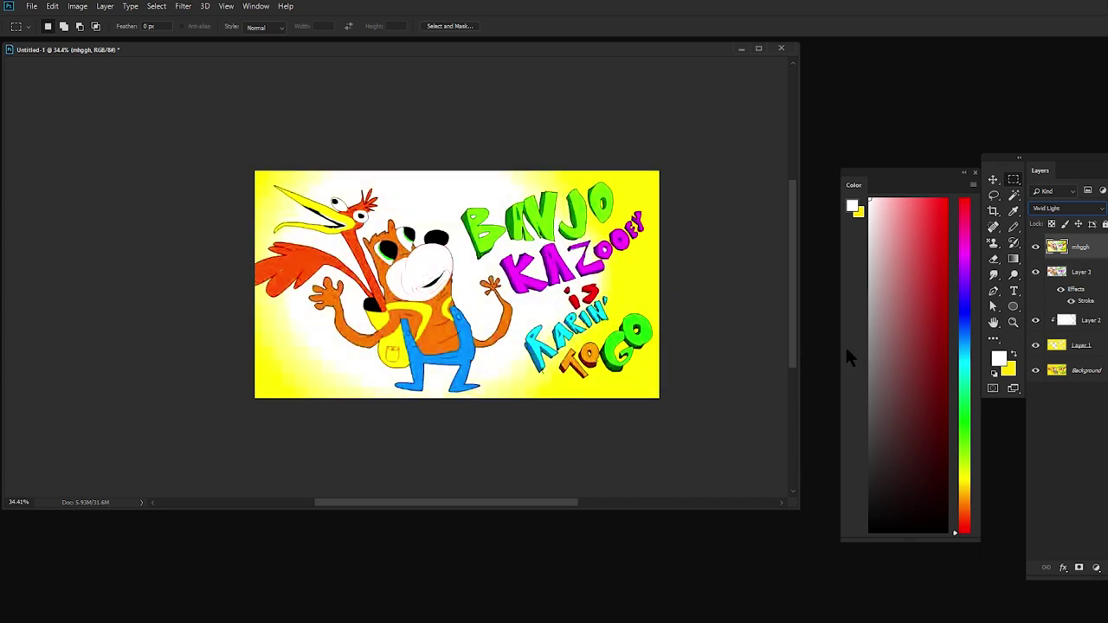
key(Down)
key(Down)
key(Down)
key(Up)
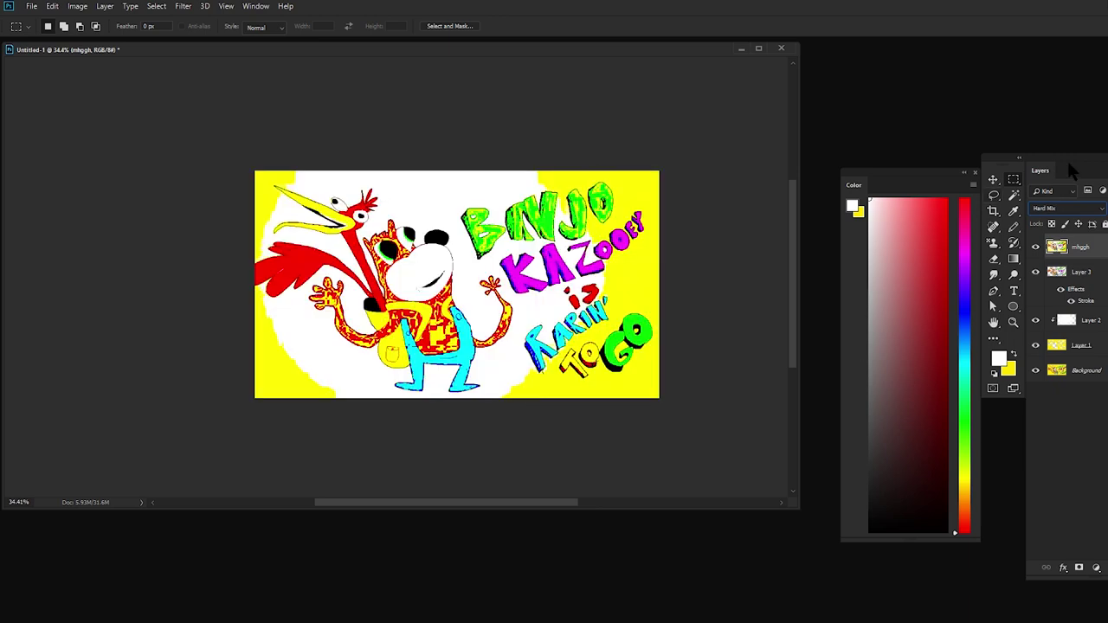
key(Return)
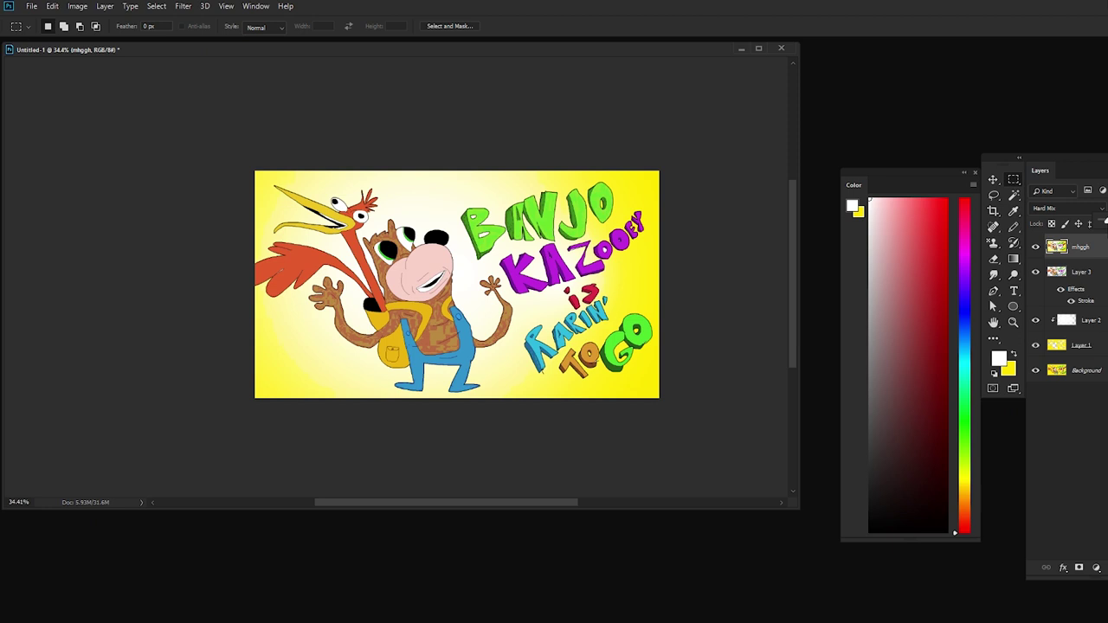
Duplicate the JPEG layer as 'mhggh copy', keeping the Hard Mix 'mhggh' layer above it
key(ctrl+j)
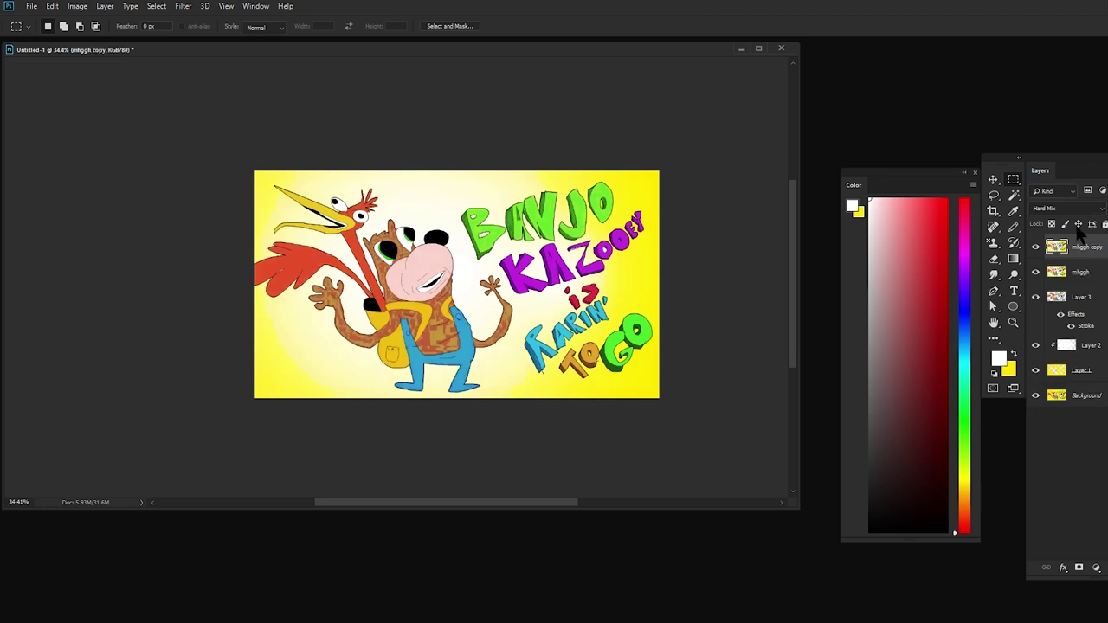
click(1065, 209)
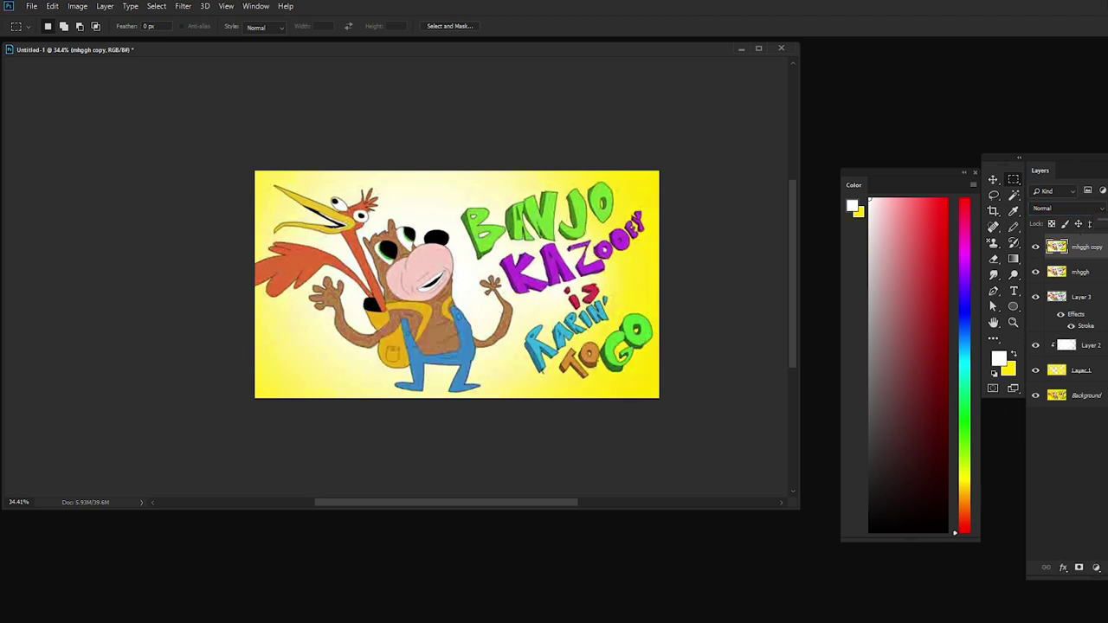
key(ctrl+z)
click(1079, 274)
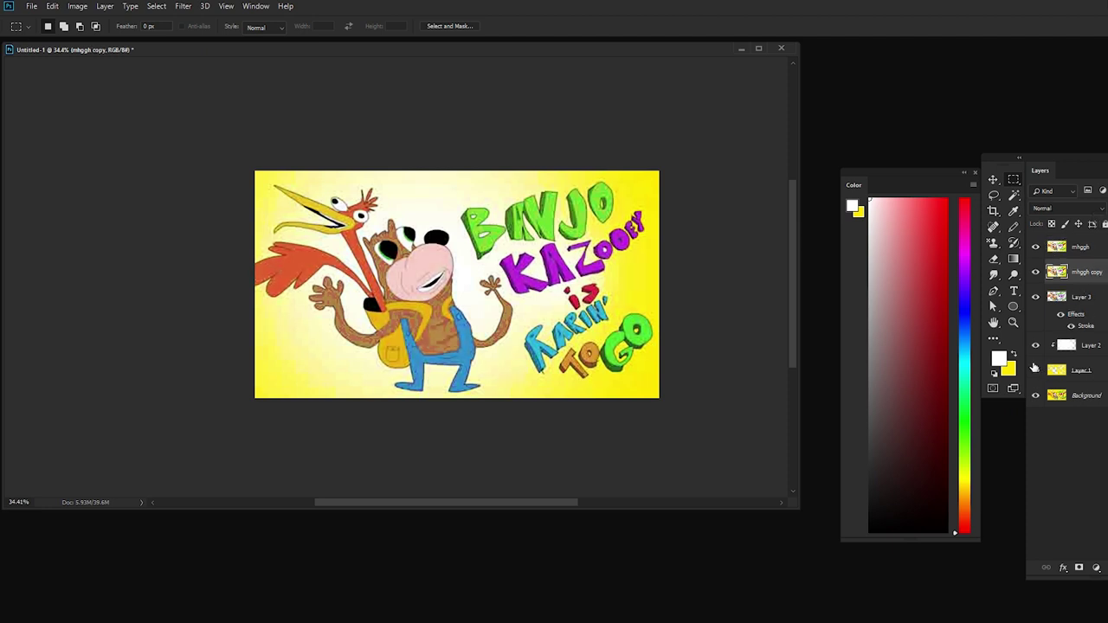
Hide both JPEG layers, Magic Wand-select the black outlines, and paste them as Layer 4
scroll(414, 243, up, 5)
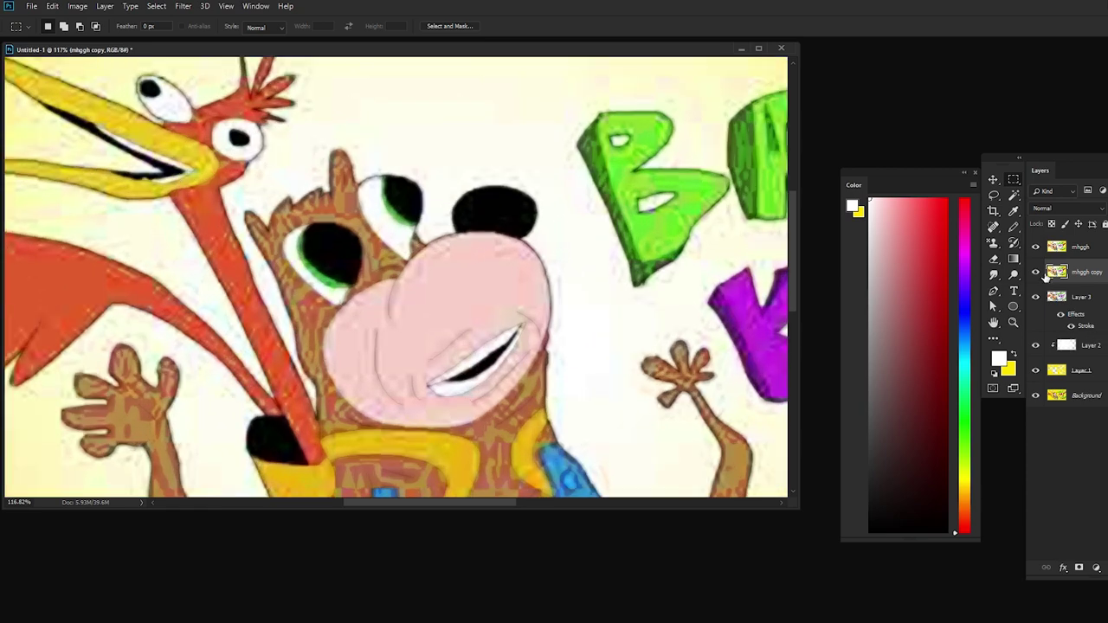
drag(1035, 273, 1035, 247)
key(w)
click(393, 186)
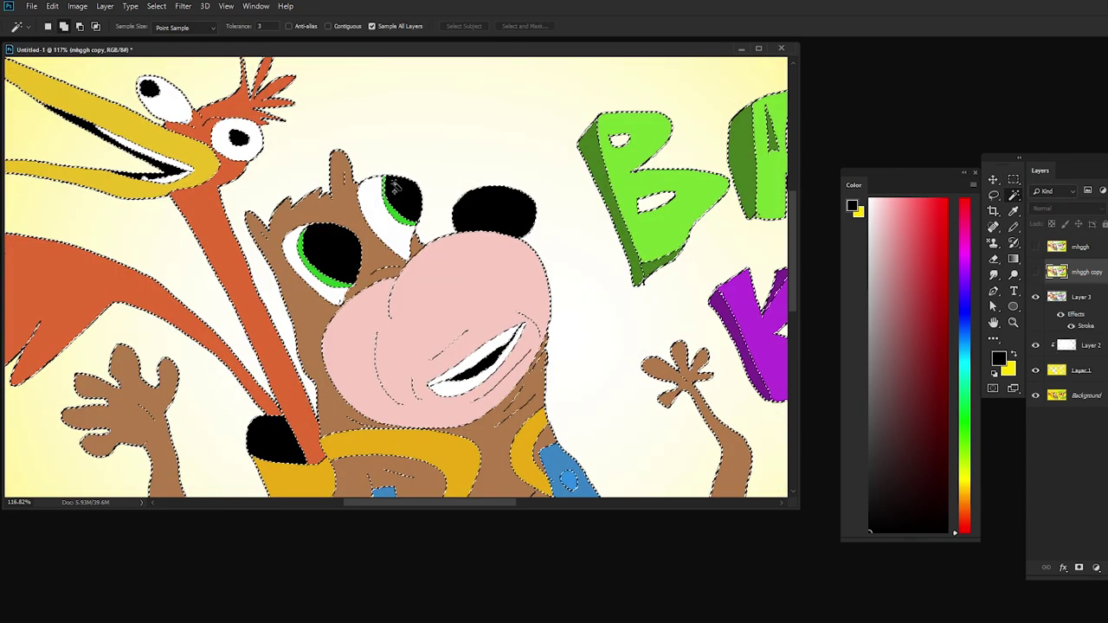
scroll(394, 186, down, 5)
click(52, 6)
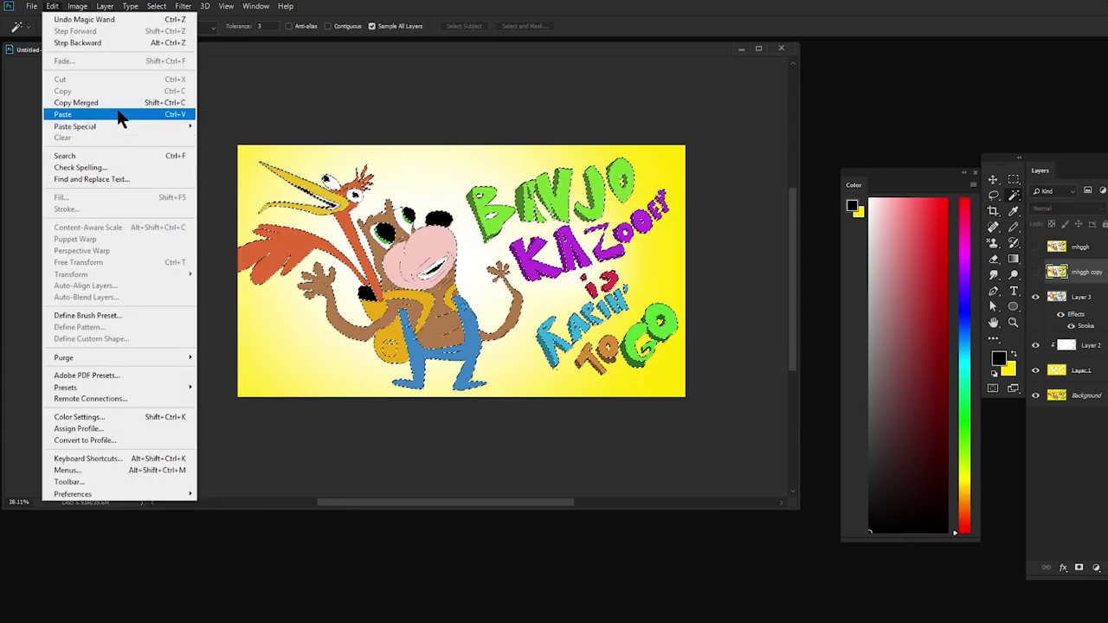
click(119, 115)
Move Layer 4 to the top of the stack, show the JPEG layers again, and switch to rectangular selection
drag(1102, 272, 1081, 244)
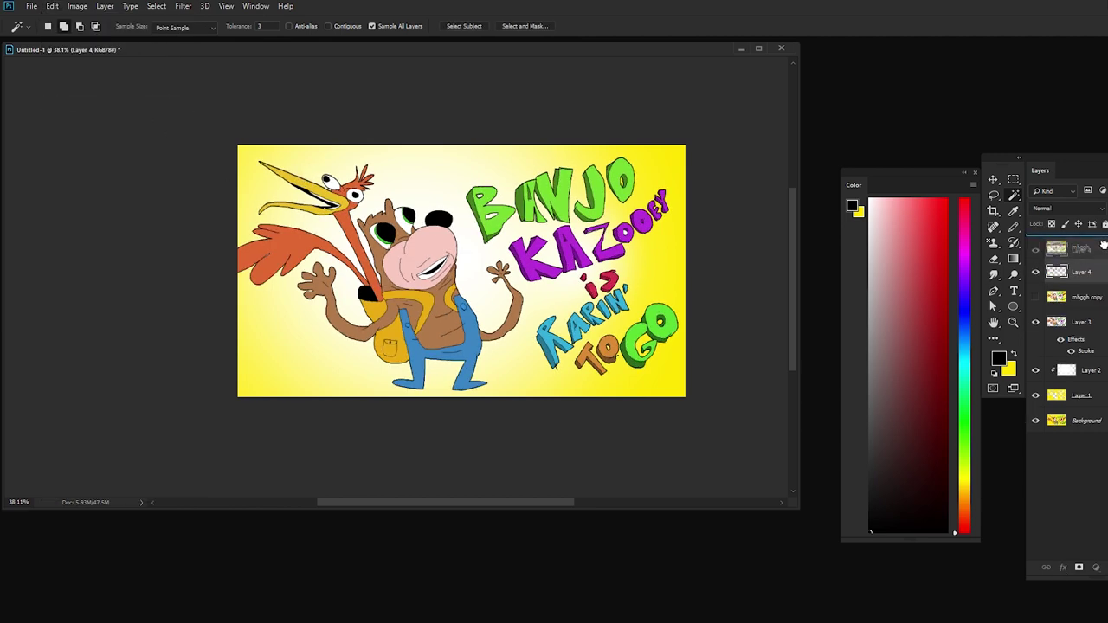
drag(1035, 272, 1035, 313)
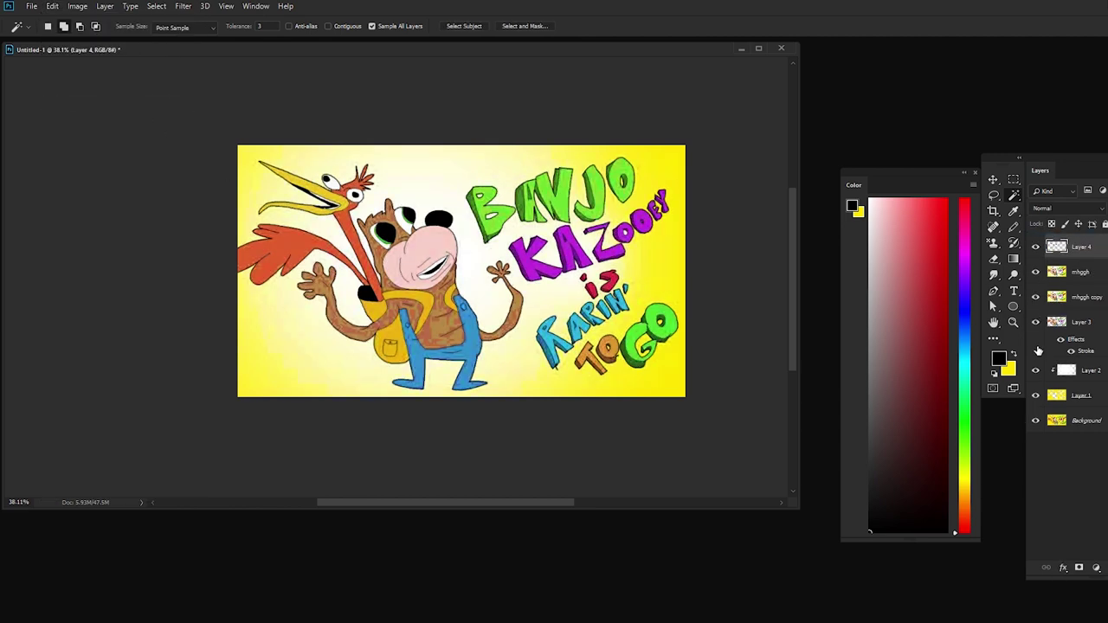
scroll(512, 270, up, 2)
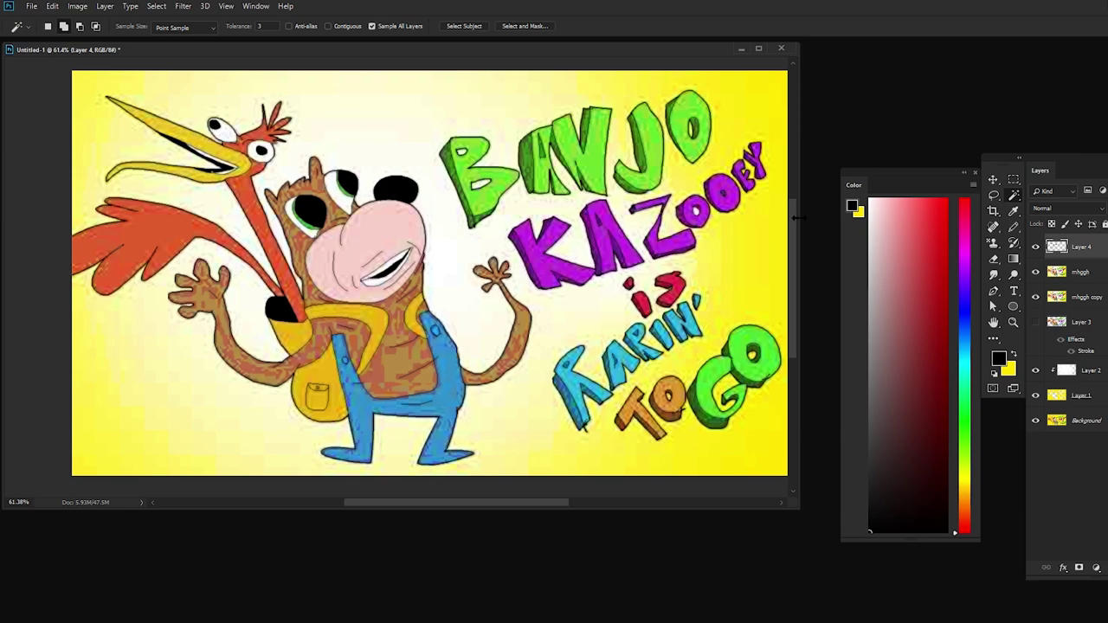
key(m)
scroll(558, 212, down, 1)
Open Save for Web with Low-quality JPEG and edit the export size percentage
key(ctrl+alt+shift+s)
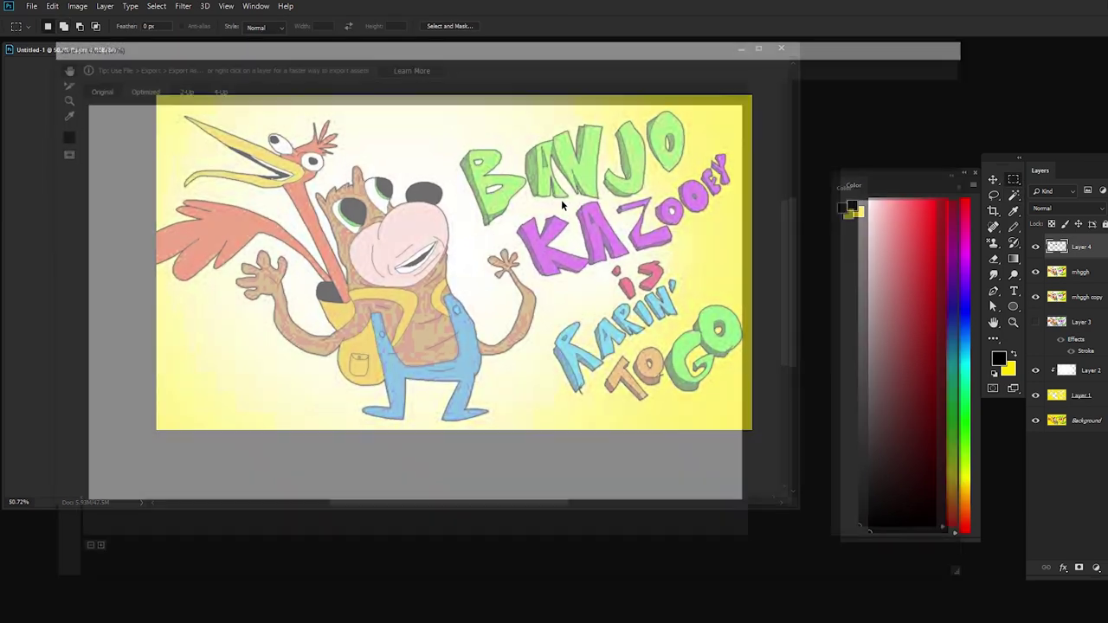
click(919, 405)
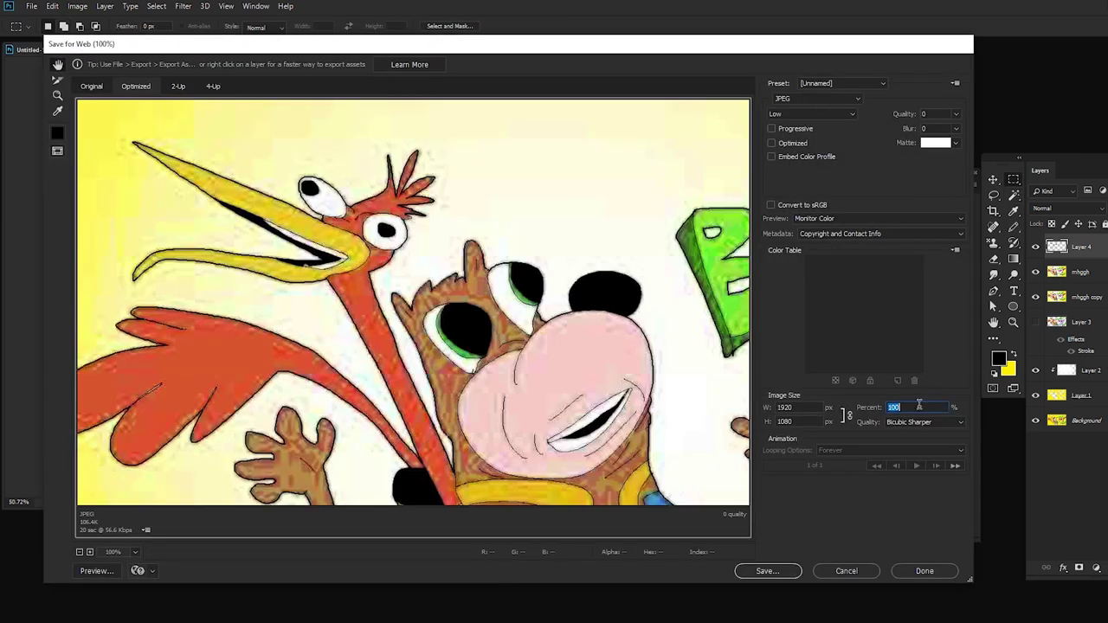